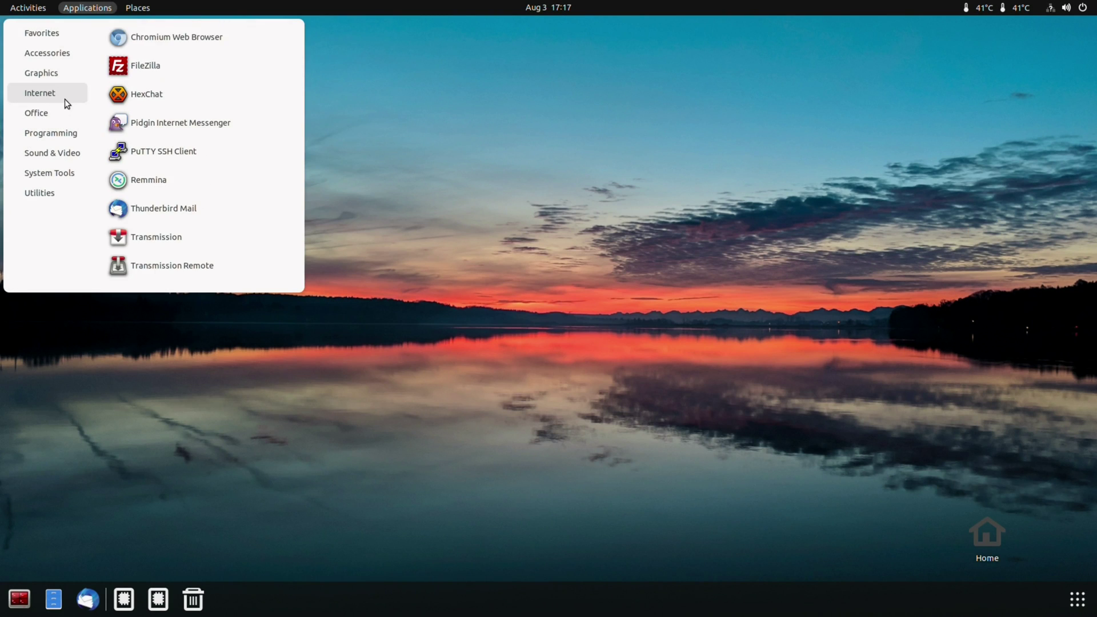
Step: Open armbian.com in a maximized Chromium window
left_click(174, 32)
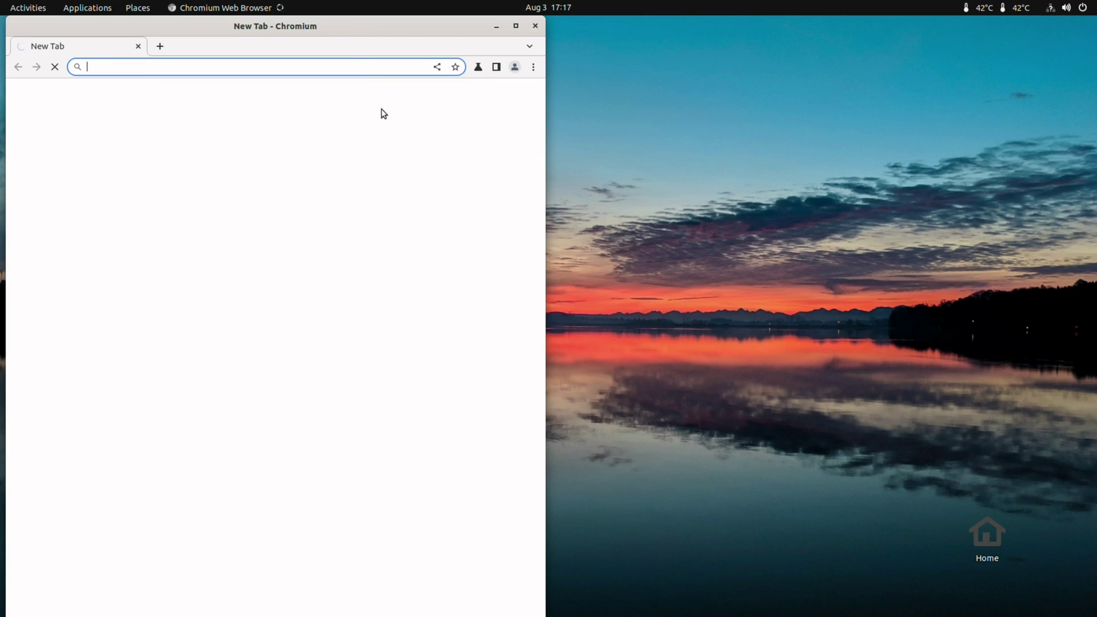
double_click(346, 26)
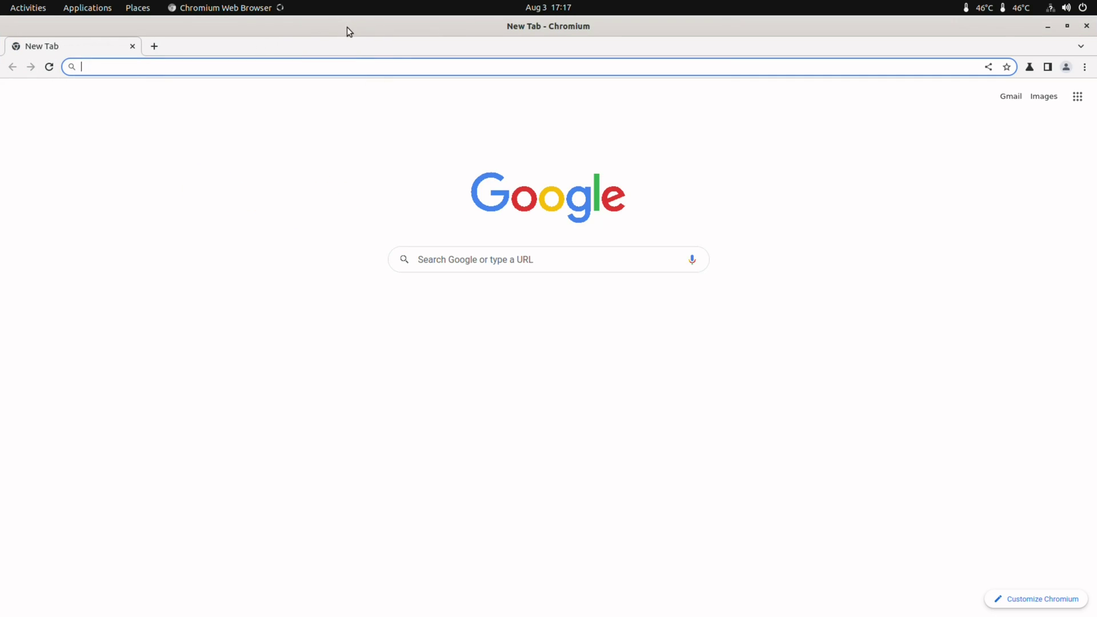
type("armbian.com")
key("Return")
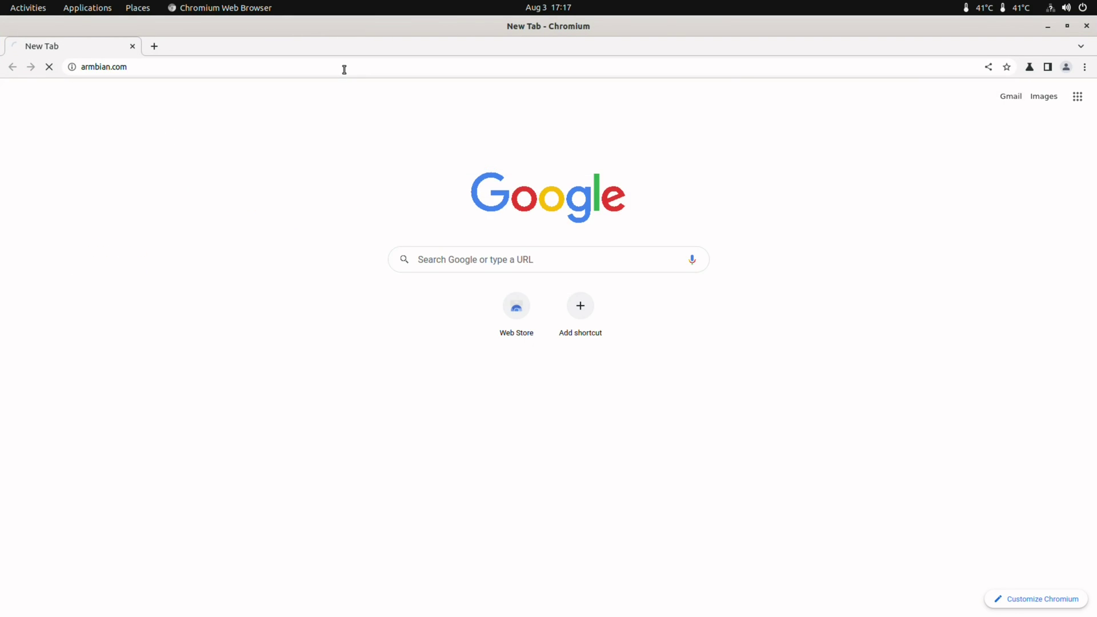
Step: Go to the download page for the Khadas VIM3 board
mouse_move(291, 175)
left_click(289, 220)
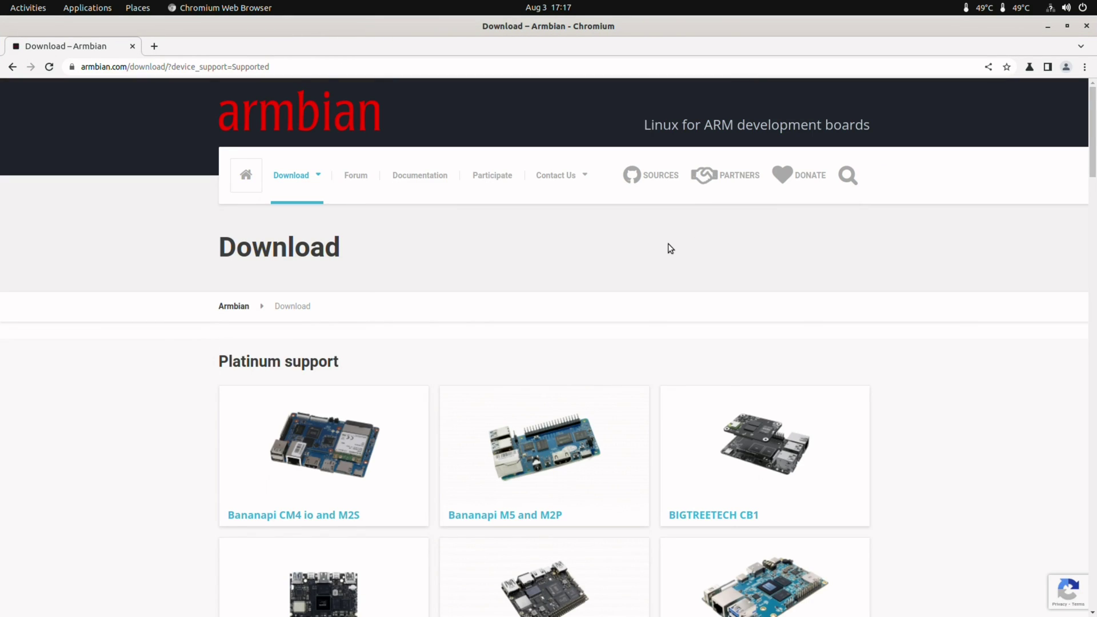
scroll(668, 244, "down", 3)
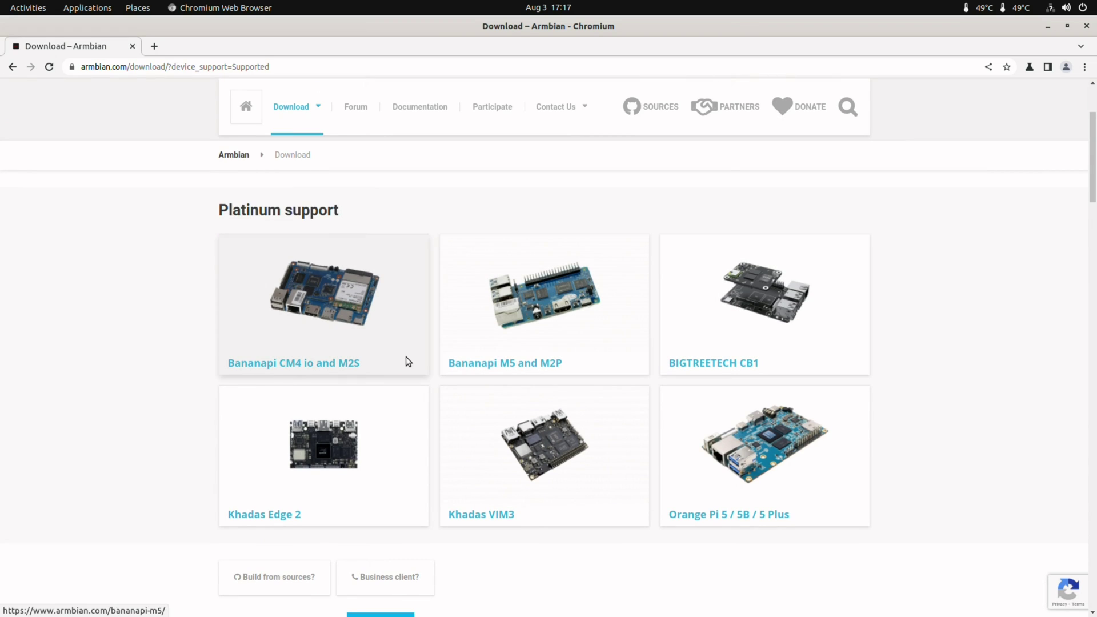
left_click(540, 456)
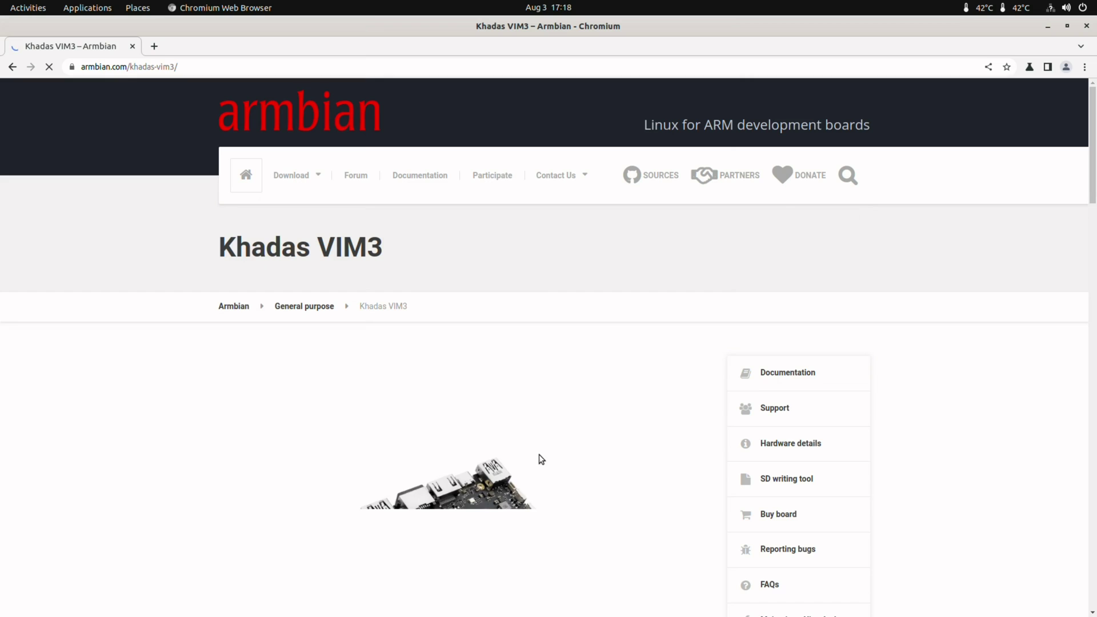
Step: Scroll to the other supported variants and highlight the Armbian Jammy Gnome desktop row
scroll(634, 396, "down", 4)
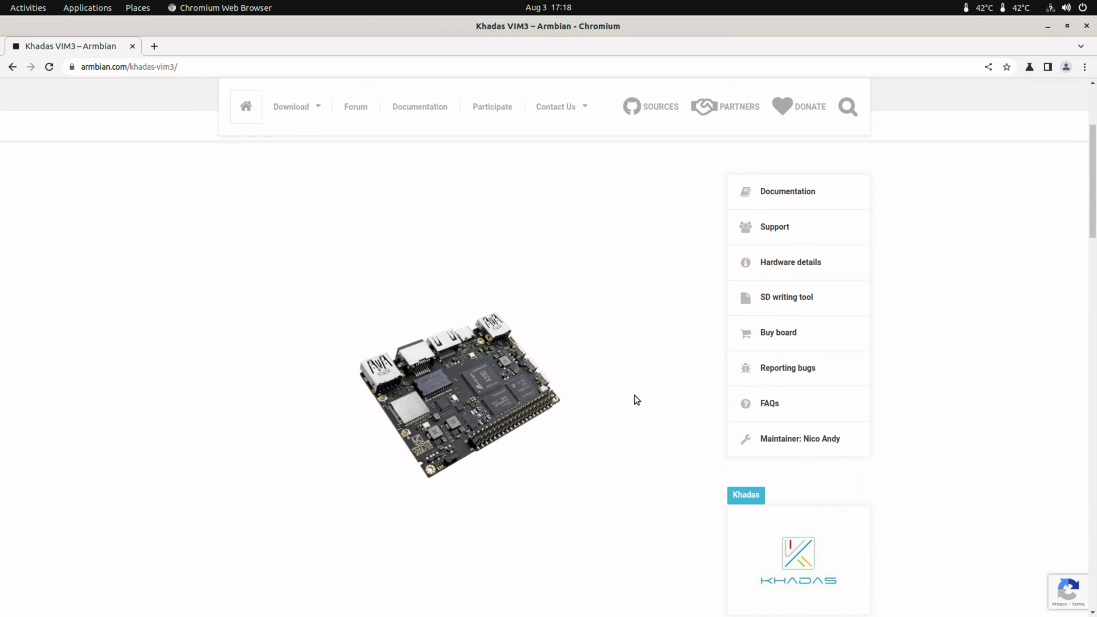
scroll(633, 395, "down", 2)
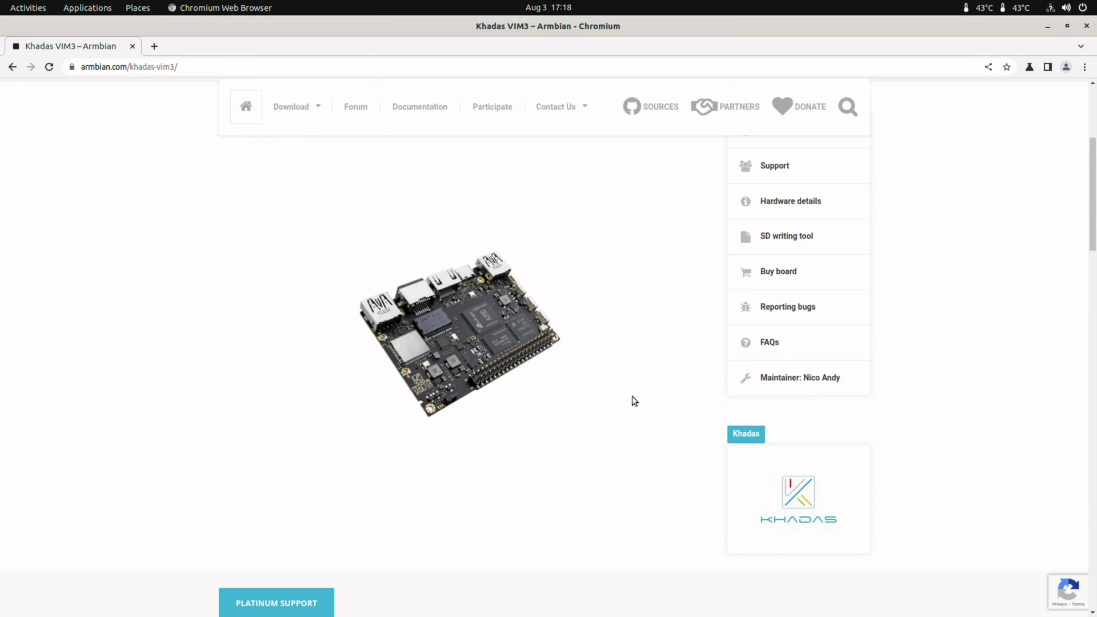
scroll(632, 396, "down", 4)
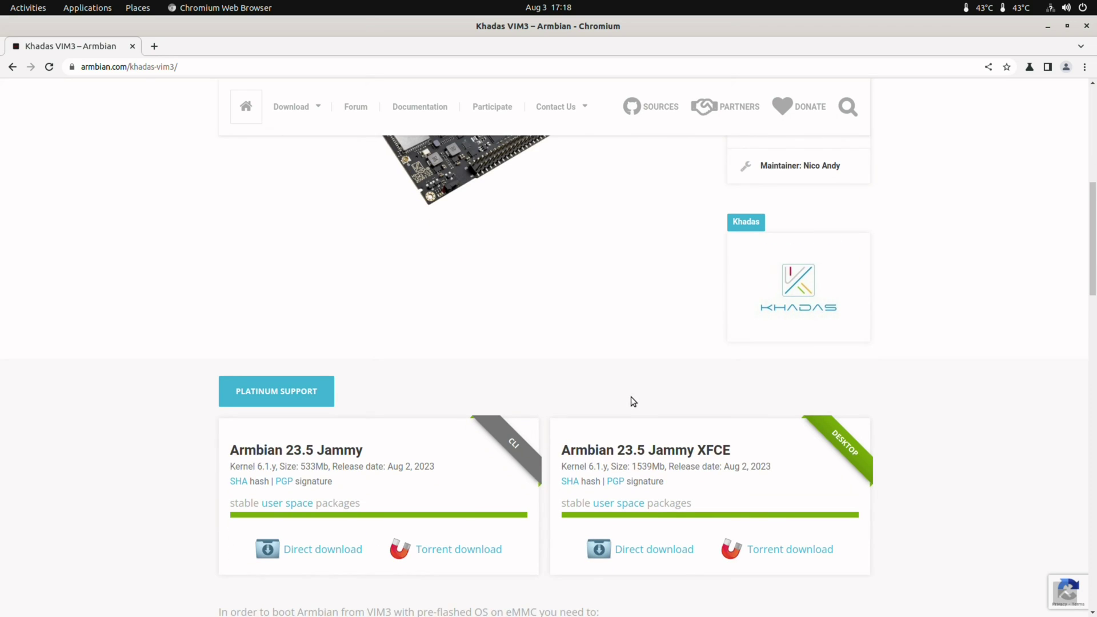
scroll(631, 397, "down", 4)
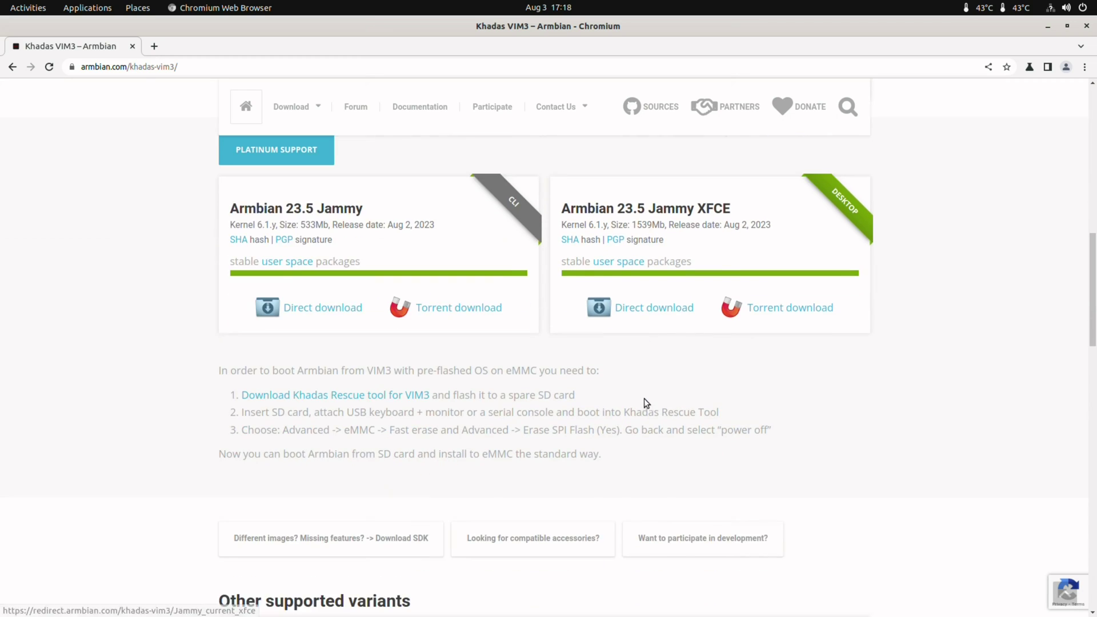
scroll(642, 403, "down", 6)
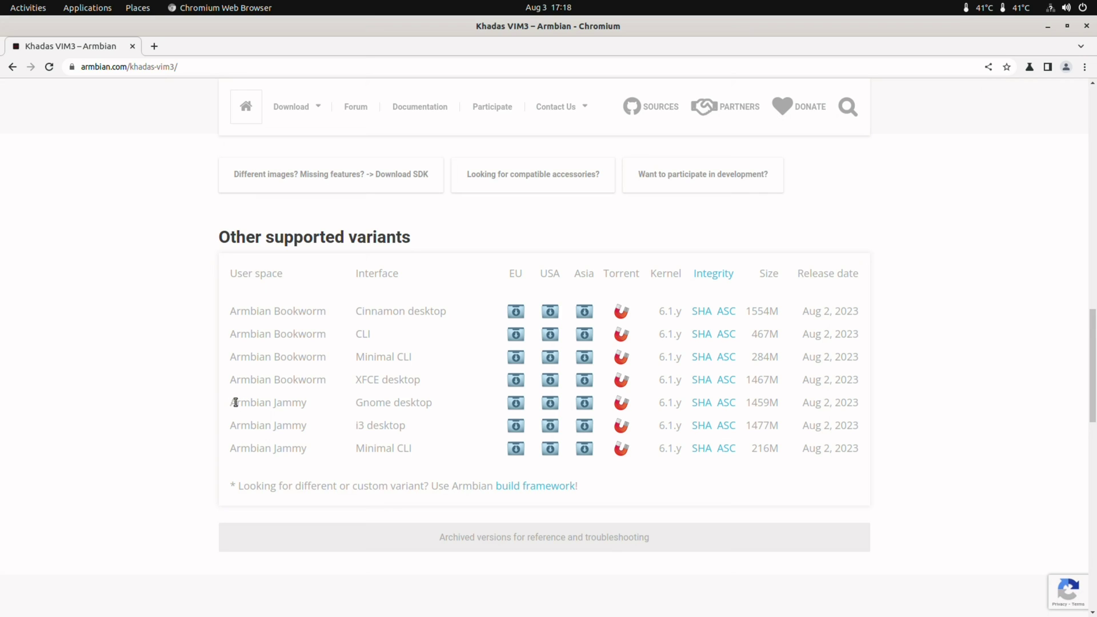
left_click_drag(236, 402, 859, 406)
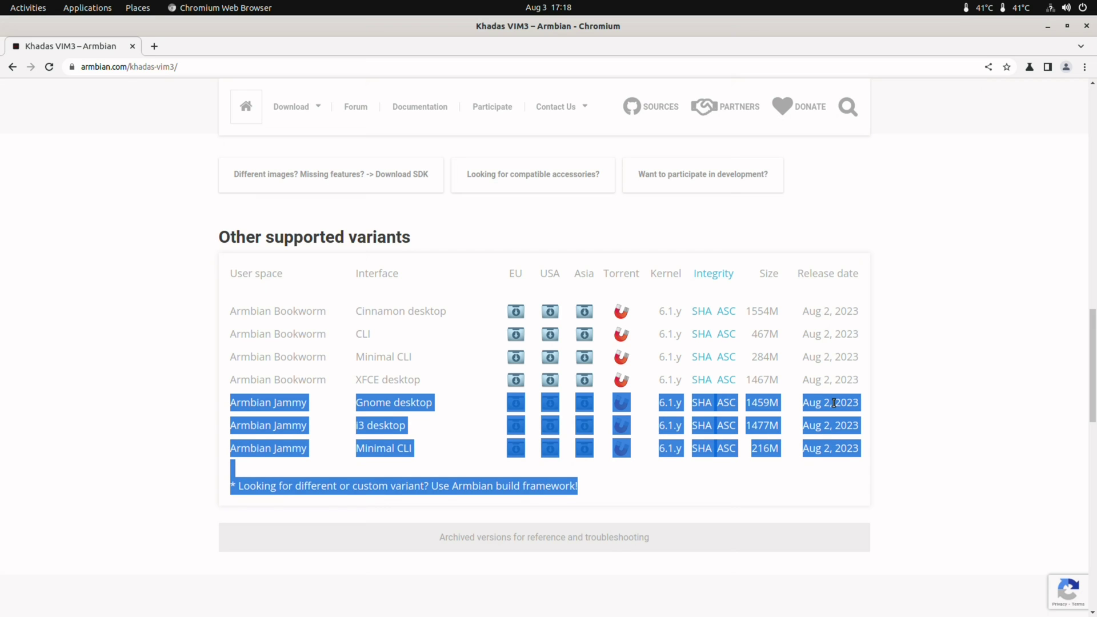
triple_click(834, 403)
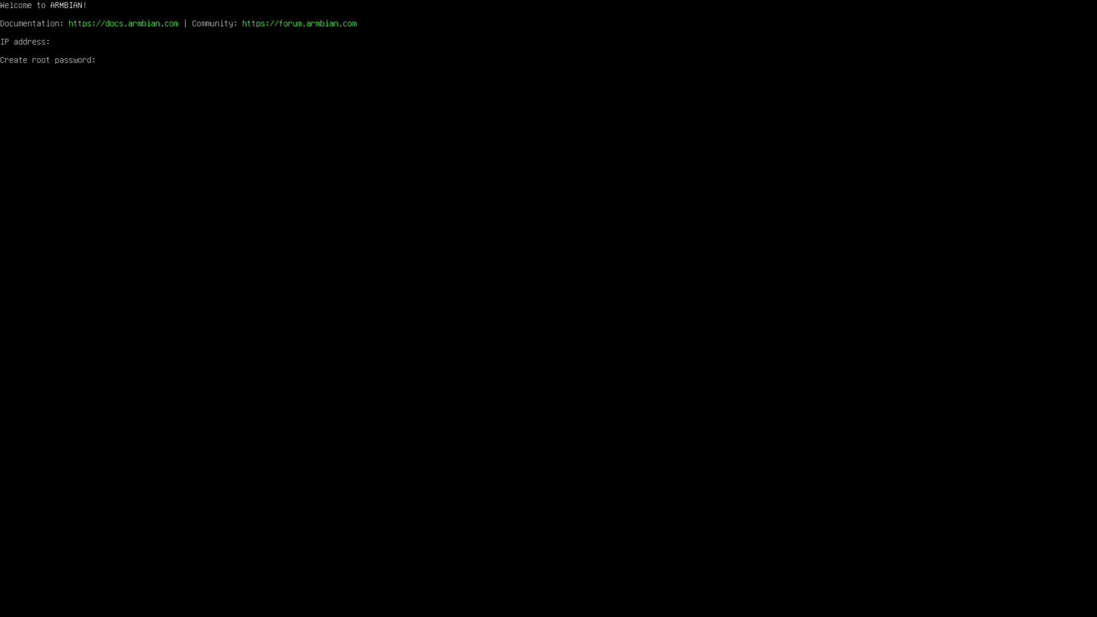
Step: Set and confirm the new root password
type("******")
key("Return")
type("********")
key("Return")
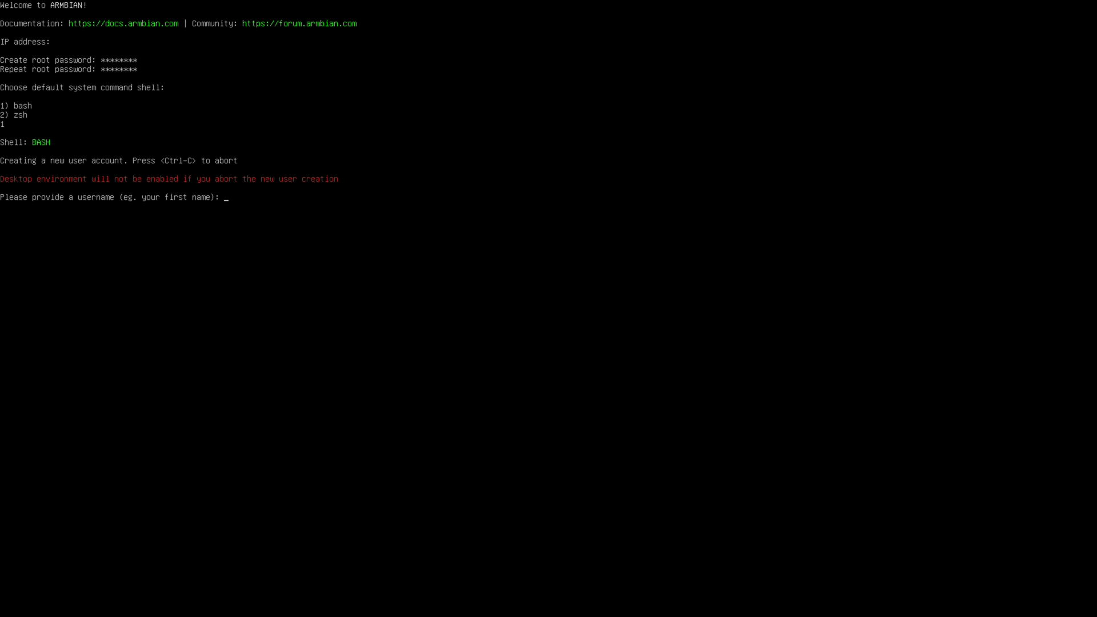
Step: Create the sudo user with password and real name, pick en_GB.UTF-8 locale, and log in
type("nicod")
key("Return")
type("********")
key("Return")
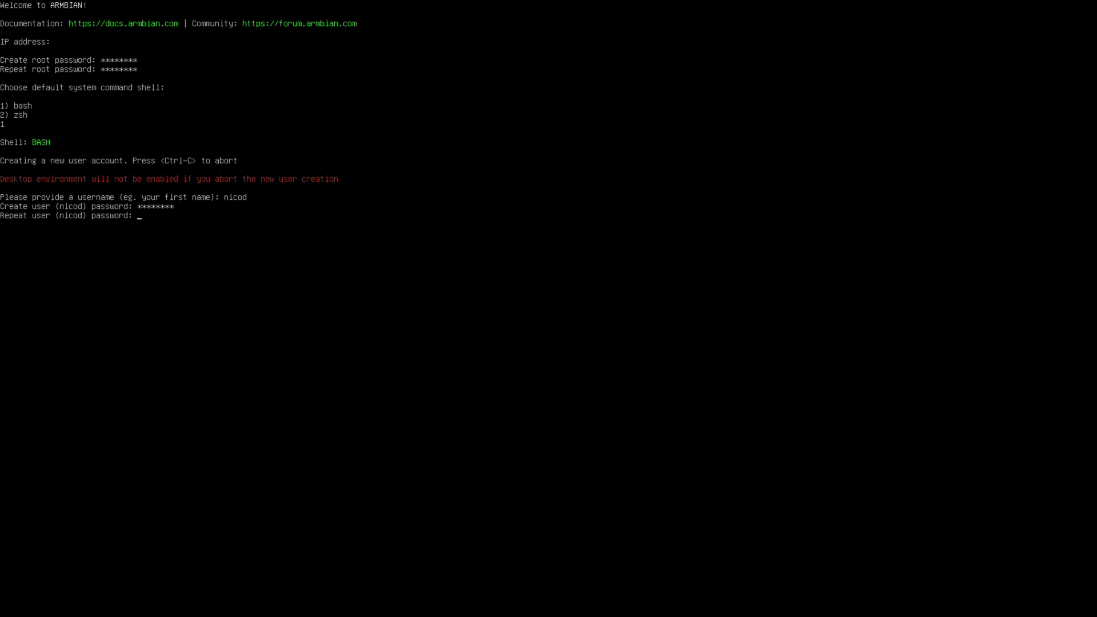
type("********")
key("Return")
type("D")
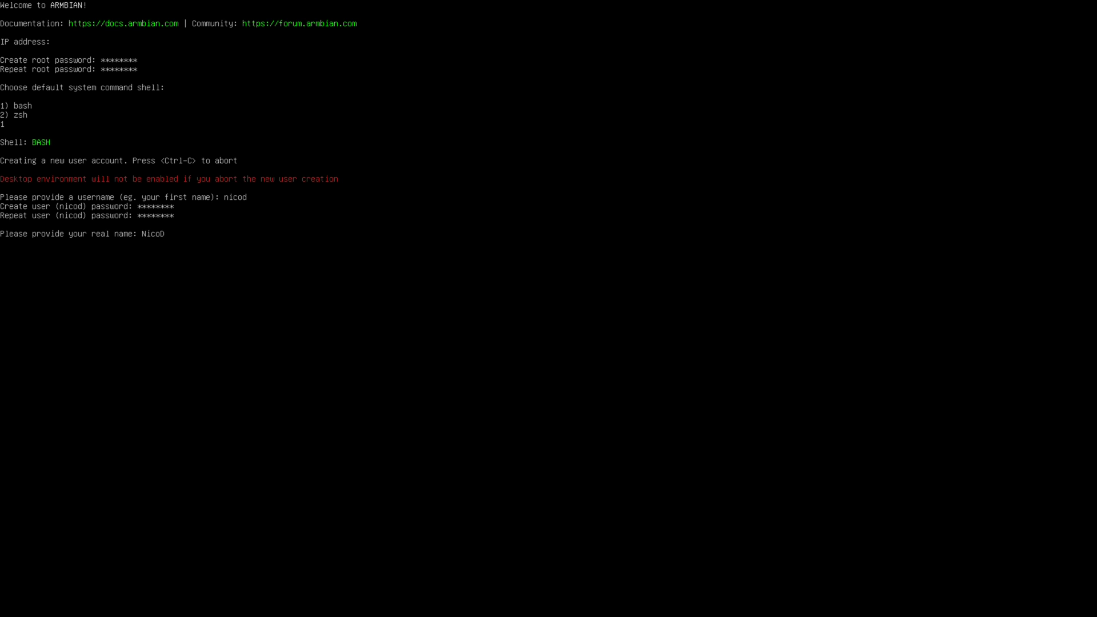
key("Return")
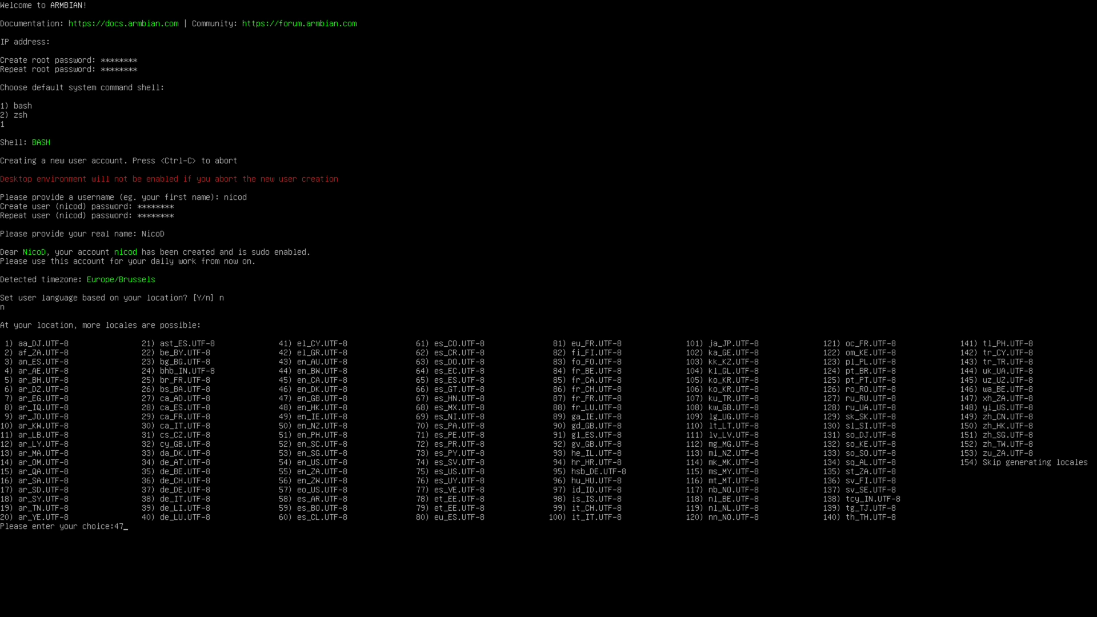
key("Return")
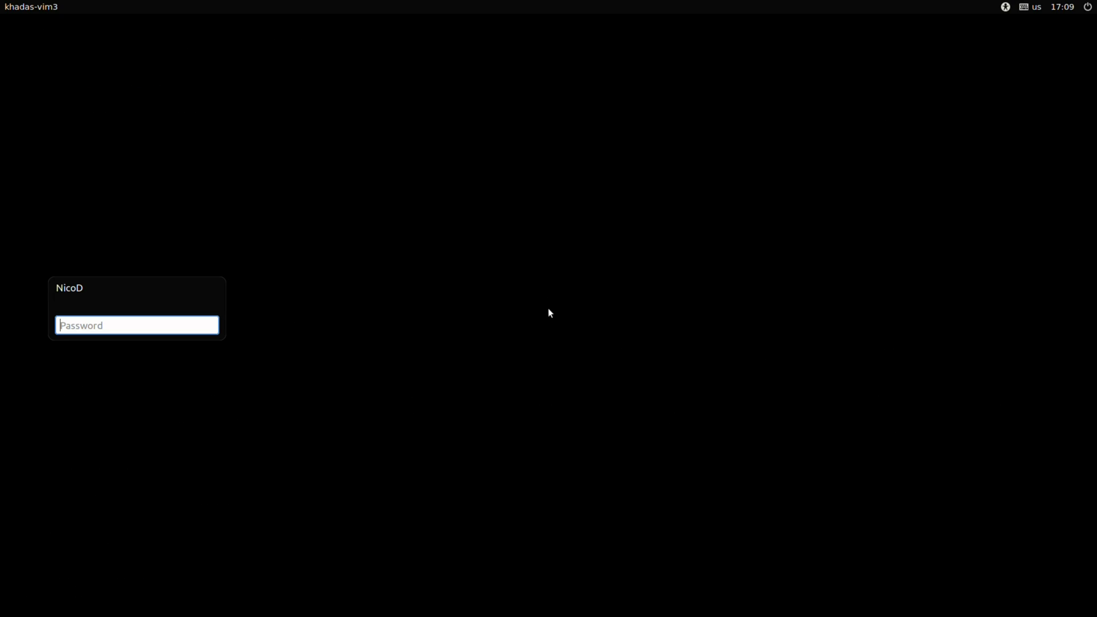
type("********")
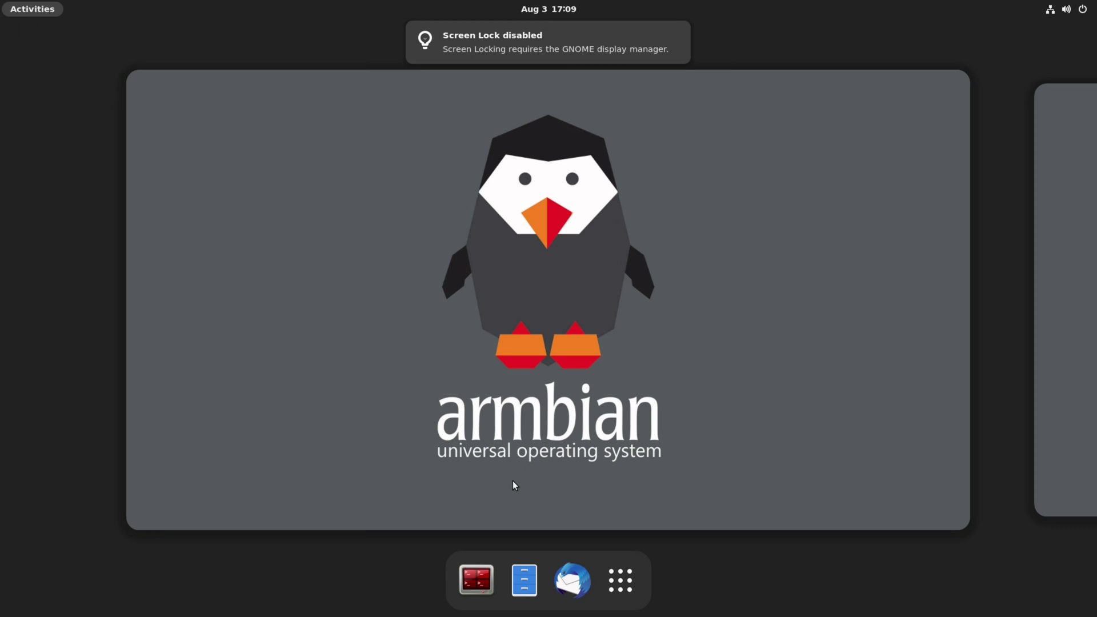
Step: Run neofetch in Terminator and highlight the kernel version
left_click(488, 582)
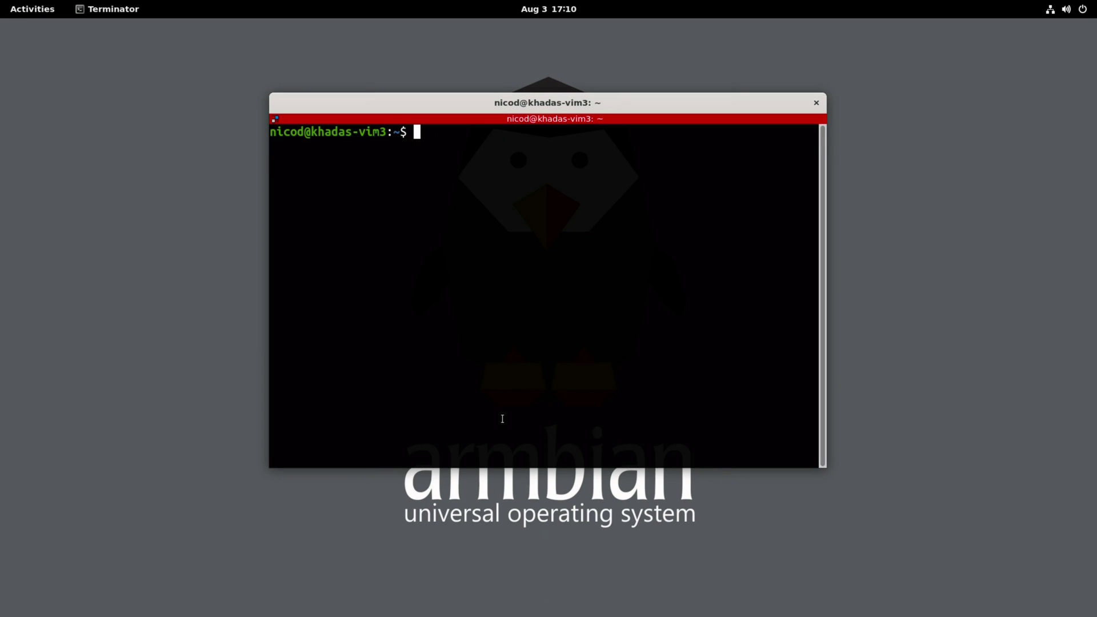
type("neofetch")
key("Return")
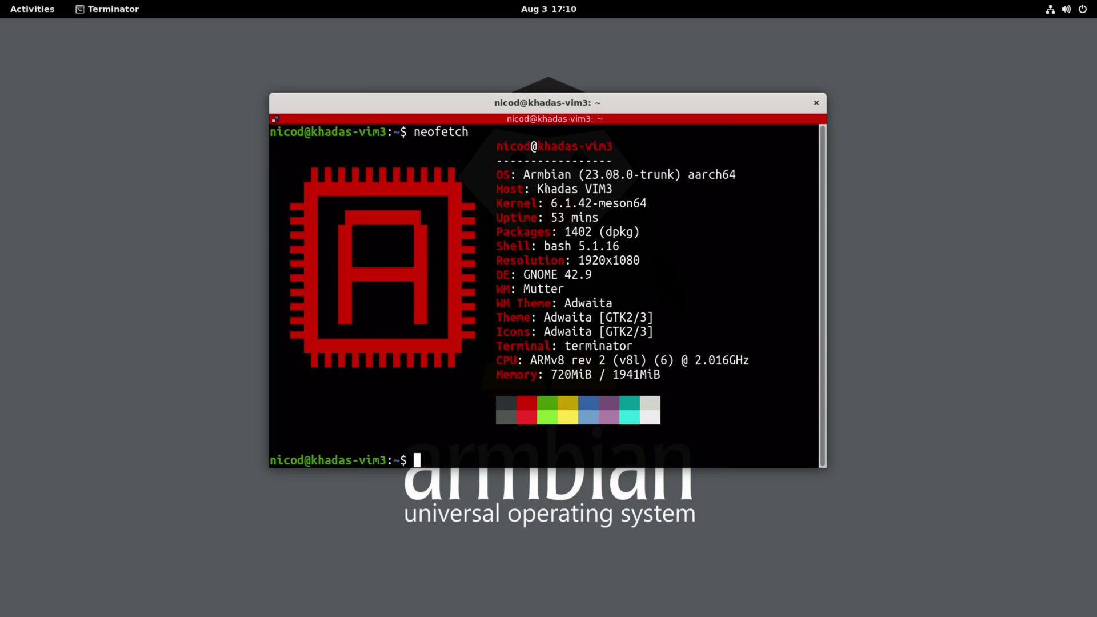
left_click_drag(538, 189, 550, 206)
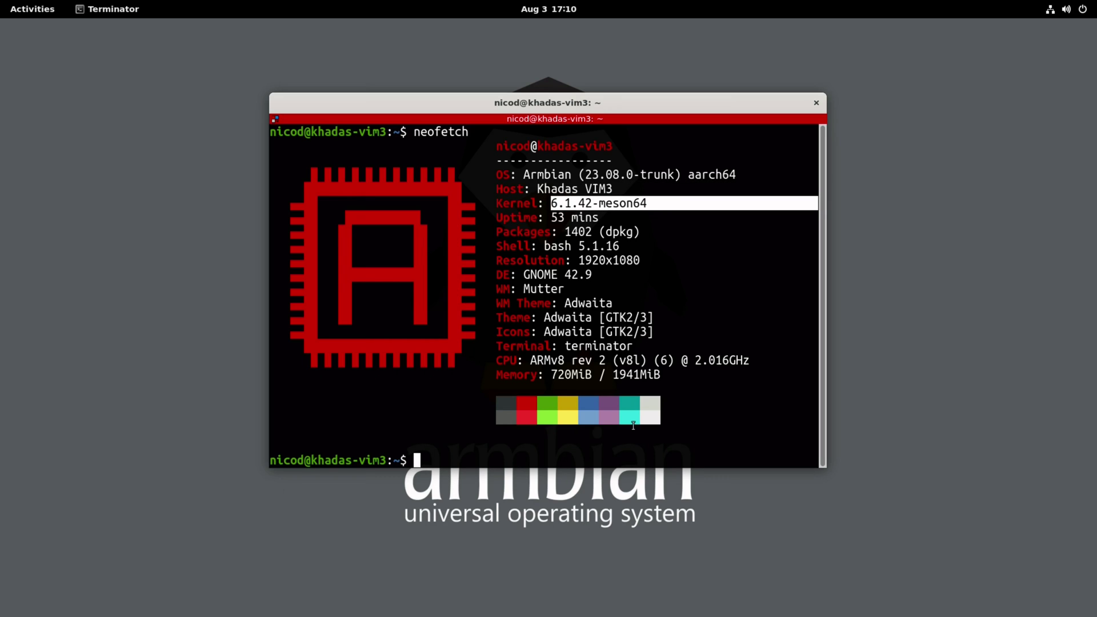
left_click(687, 324)
Step: Install the mesa-utils package with sudo apt
type("sudo a")
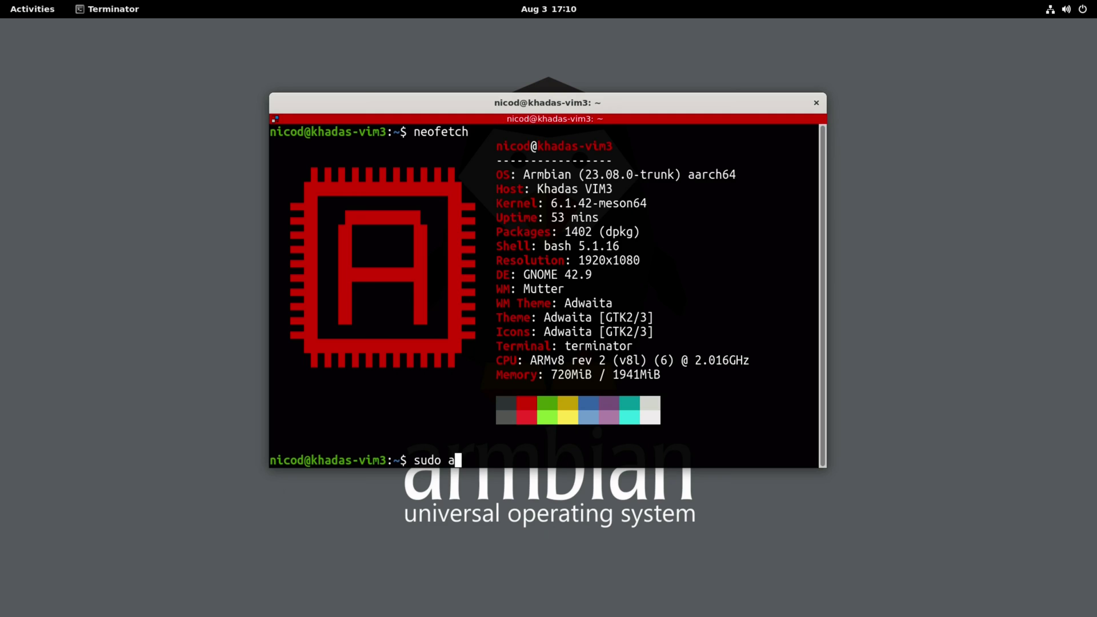
type("pt install mesa-utils")
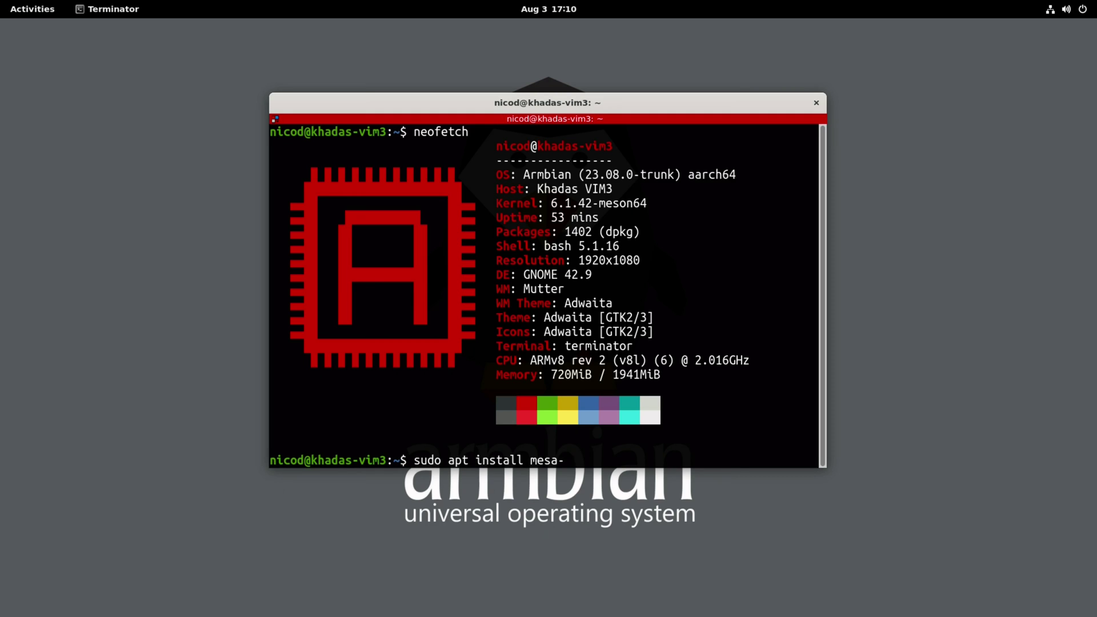
key("Return")
key("Return")
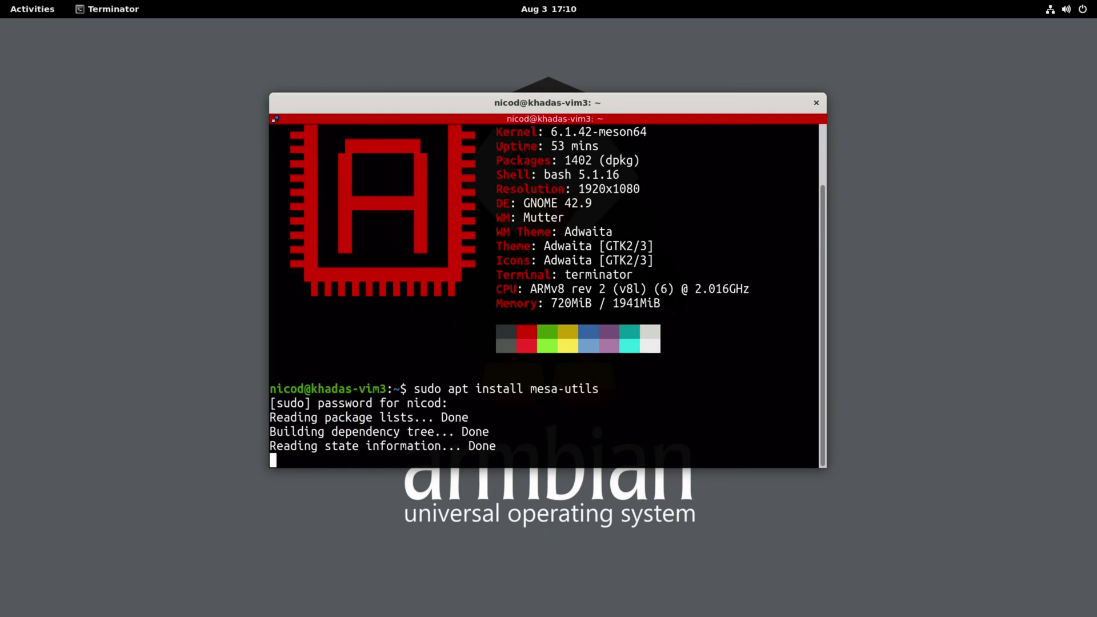
type("y")
key("Return")
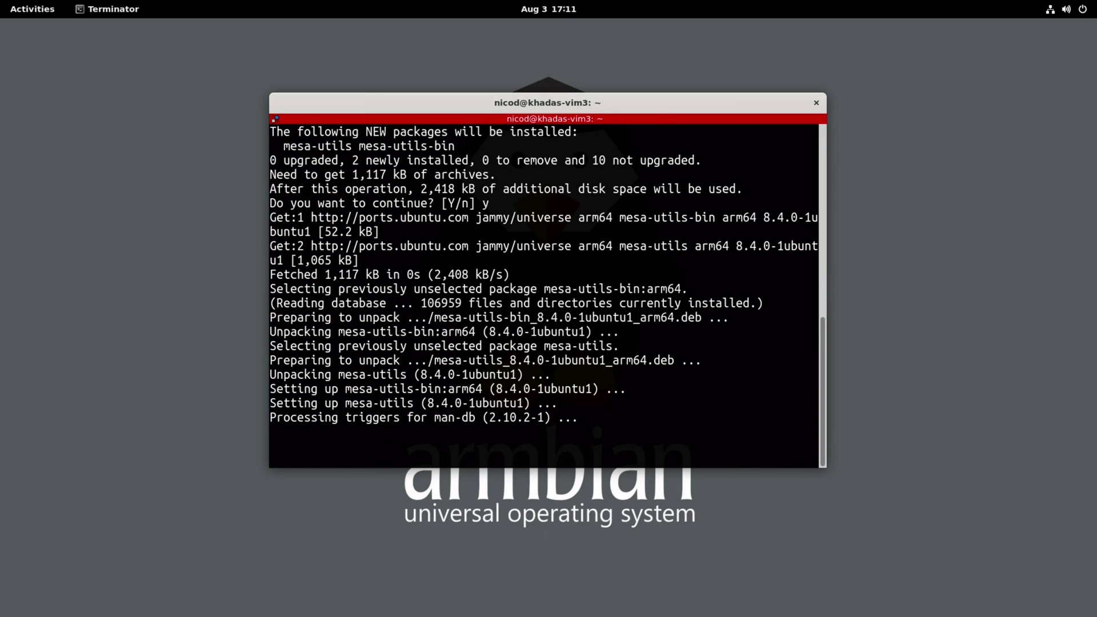
Step: Run glxinfo -B maximized and highlight the Mali-G52 Panfrost Vendor and Device lines
type("glx")
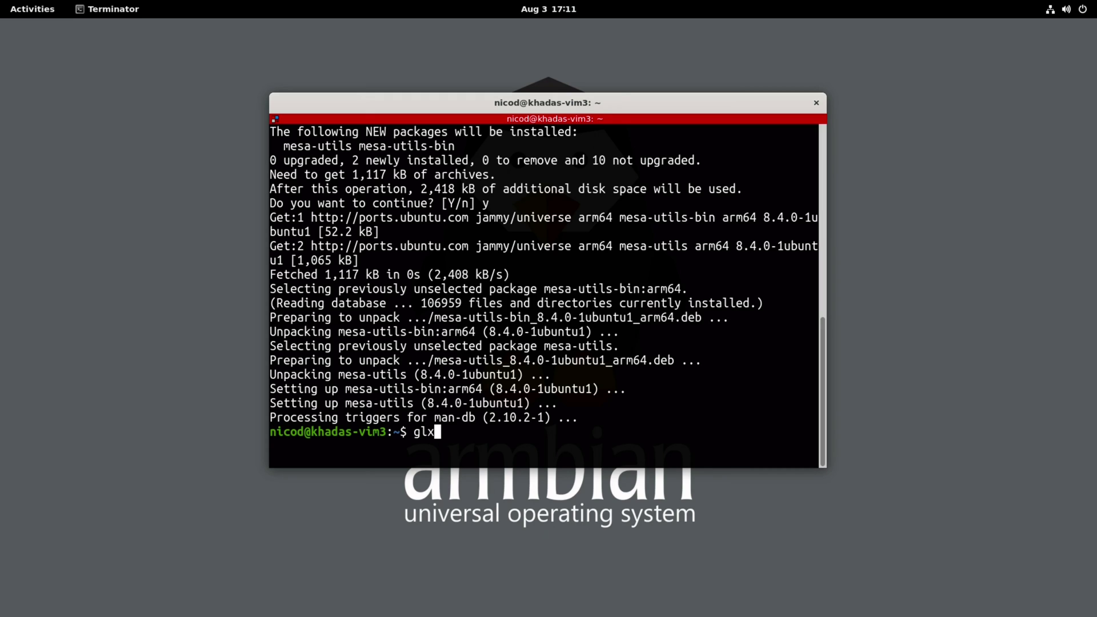
type("info =")
key("BackSpace")
type("-B")
key("Return")
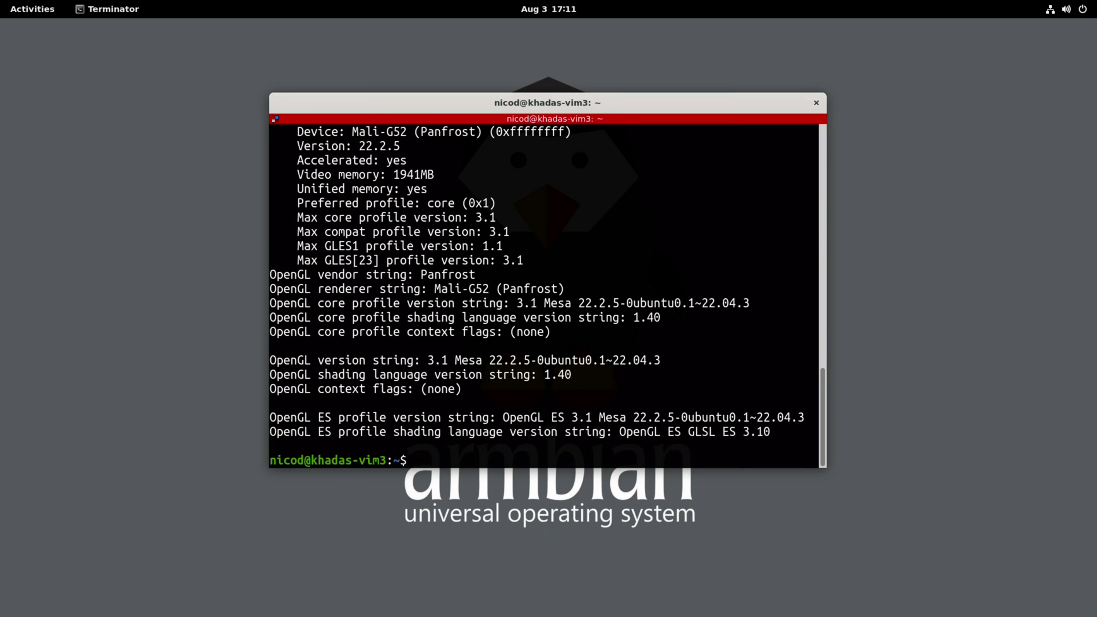
double_click(473, 102)
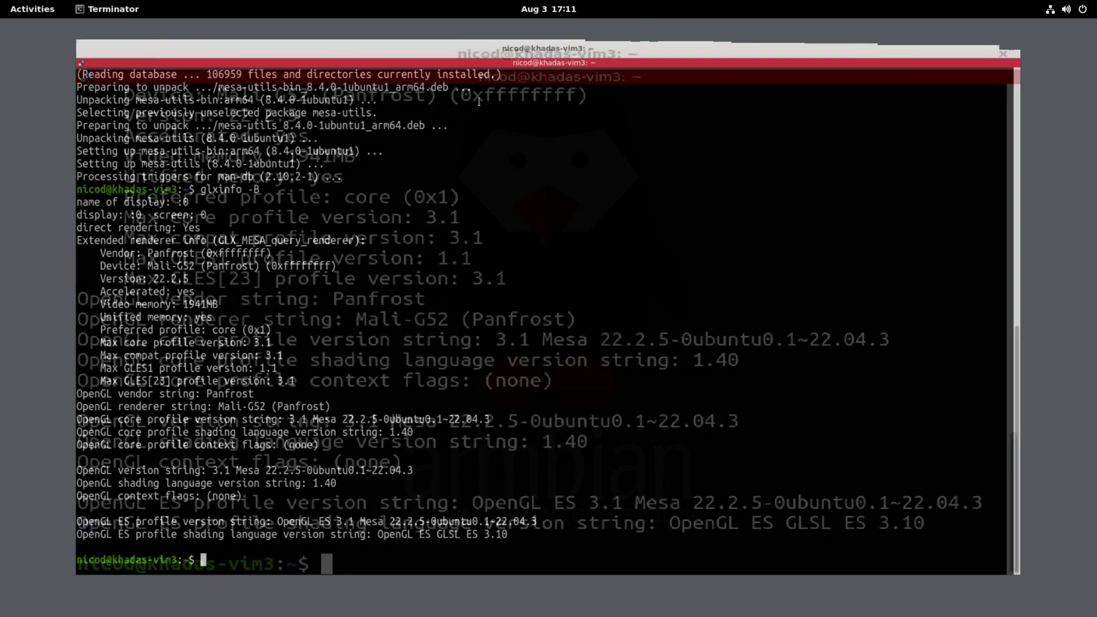
left_click_drag(34, 257, 308, 269)
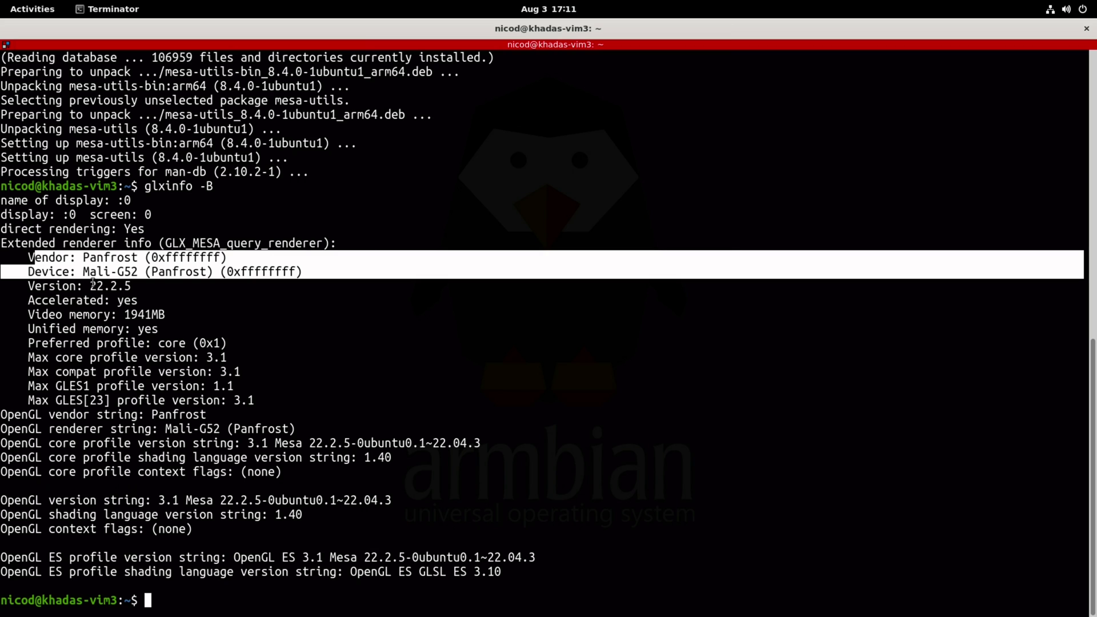
left_click(348, 443)
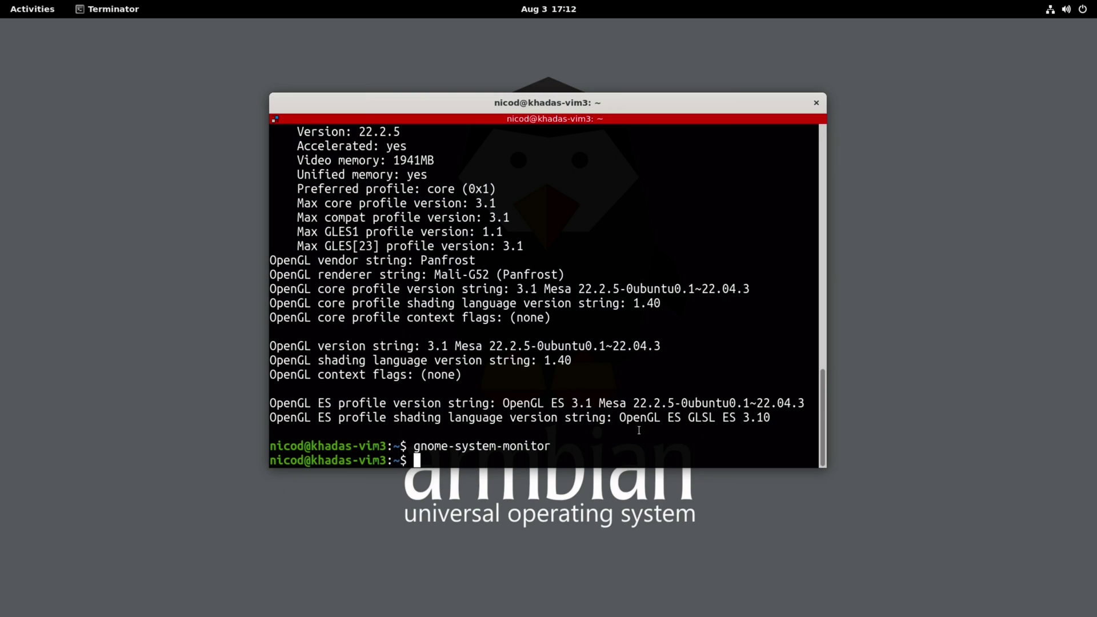
Step: Run apt install for gnome-shell-extensions and gnome-shell-extension-manager, then open Activities
type("sudo apt install g")
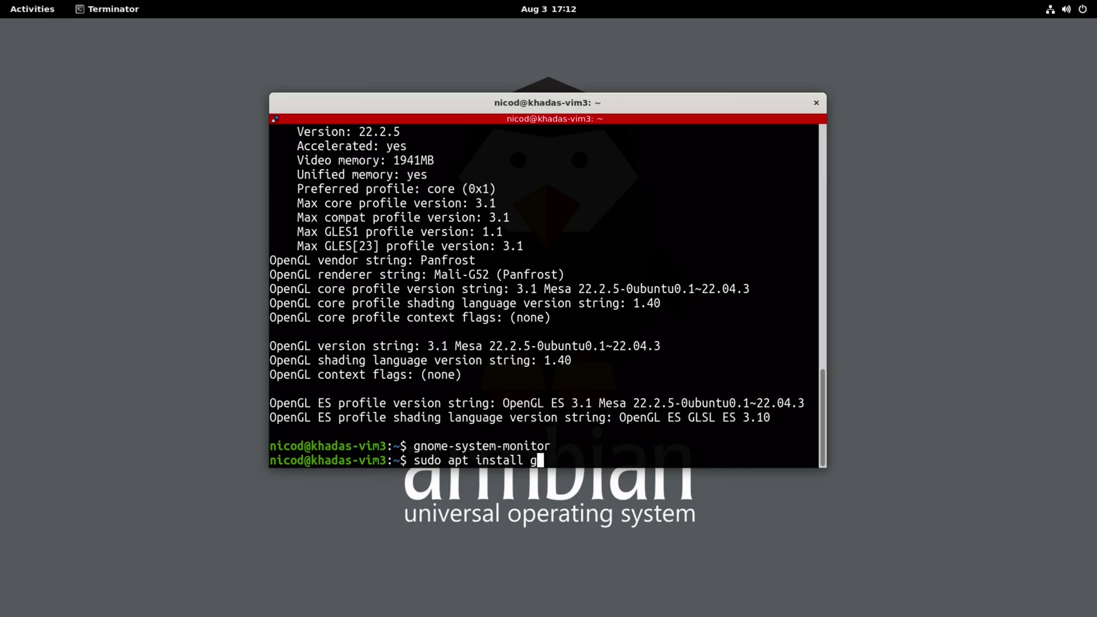
type("nome-shell-extensions gnome-")
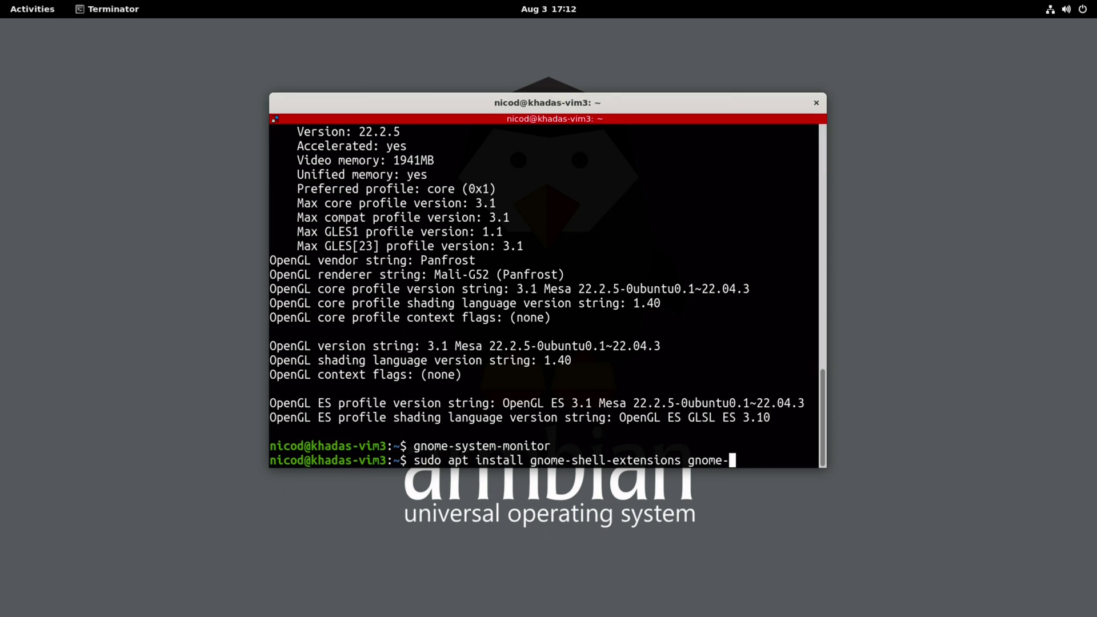
type("shell-extension-manager")
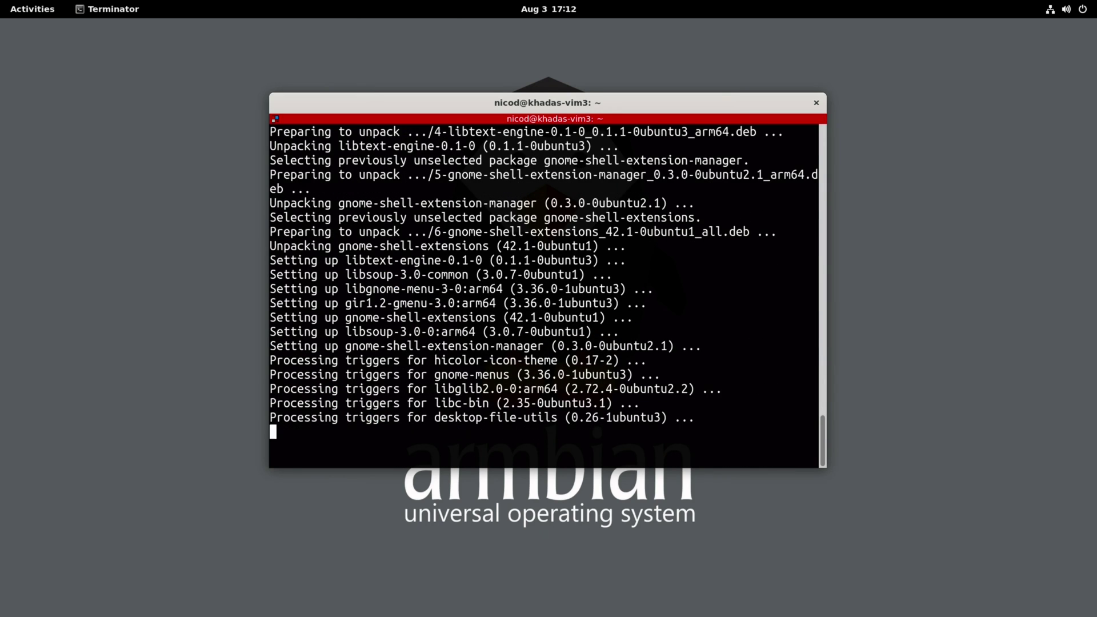
key("super")
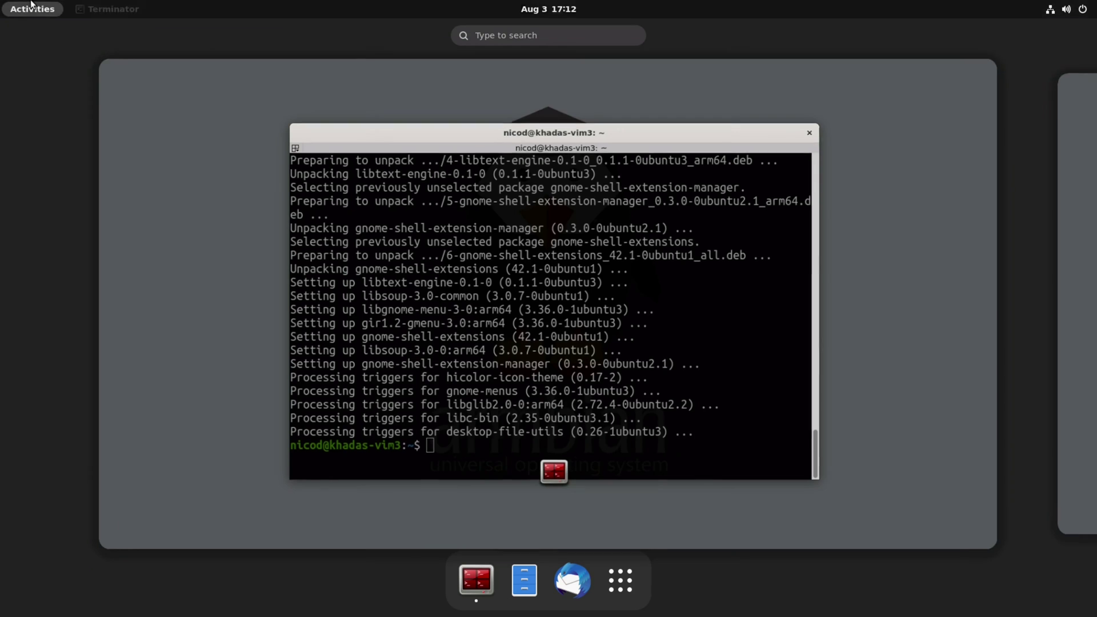
Step: Launch Extension Manager, dismiss the release notes, and turn extensions on
left_click(621, 584)
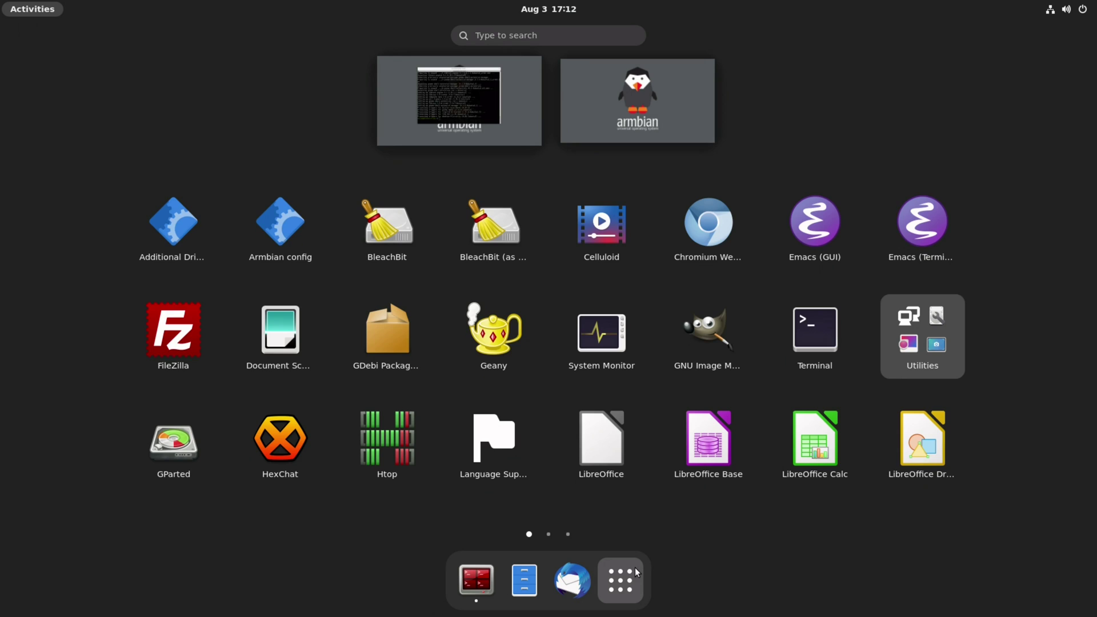
scroll(917, 419, "down", 2)
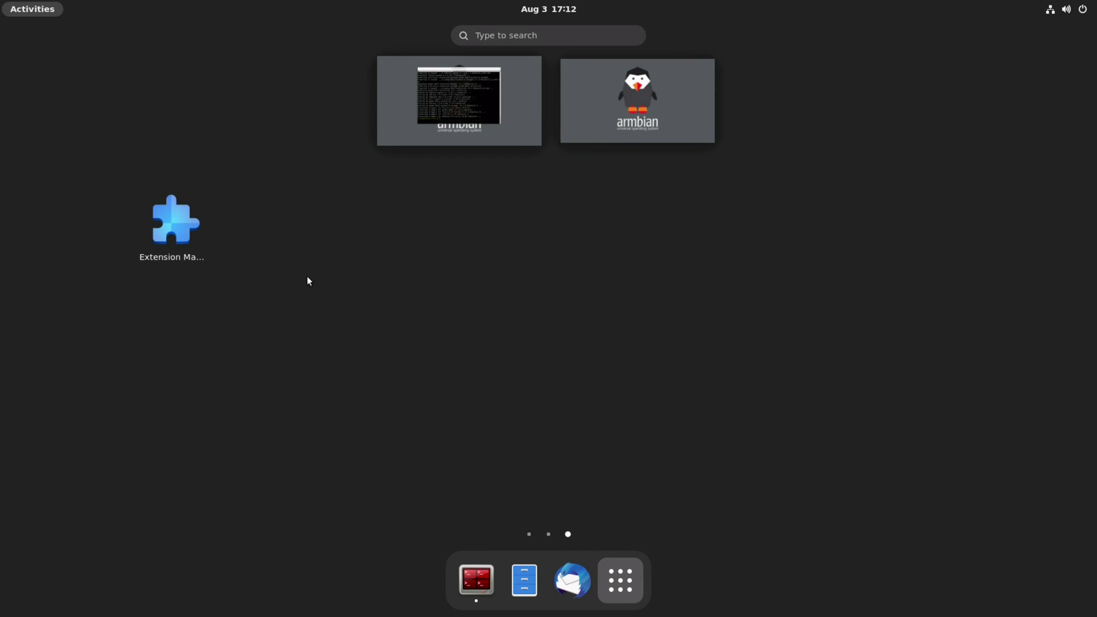
left_click(200, 237)
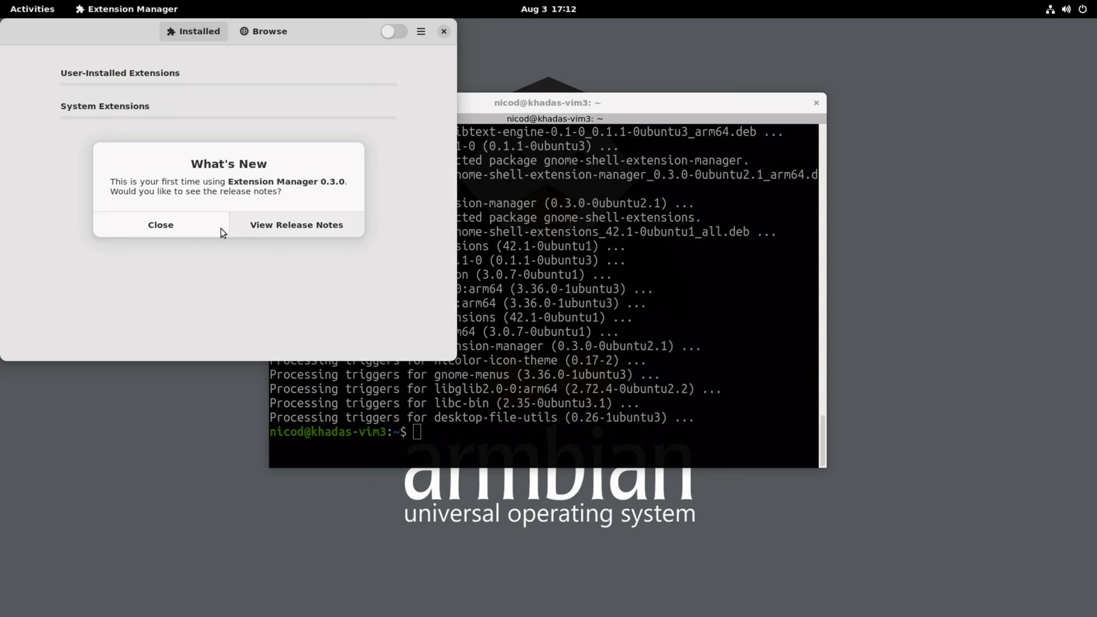
left_click(196, 227)
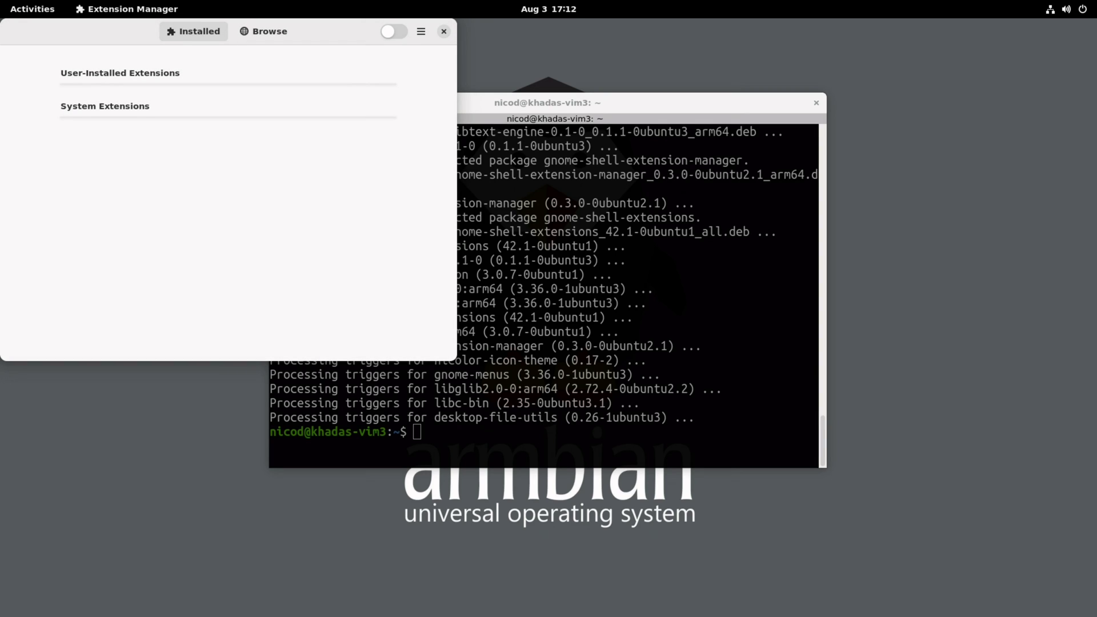
left_click(395, 32)
Step: Browse the online extensions, all marked Unsupported, then return to the terminal
left_click(264, 31)
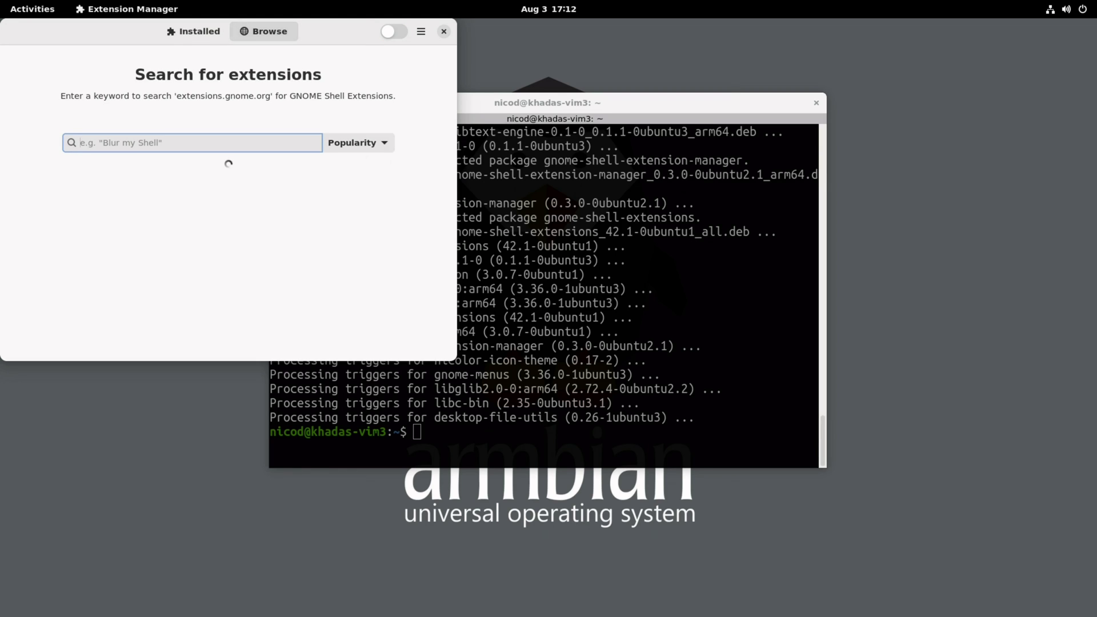
scroll(411, 132, "down", 10)
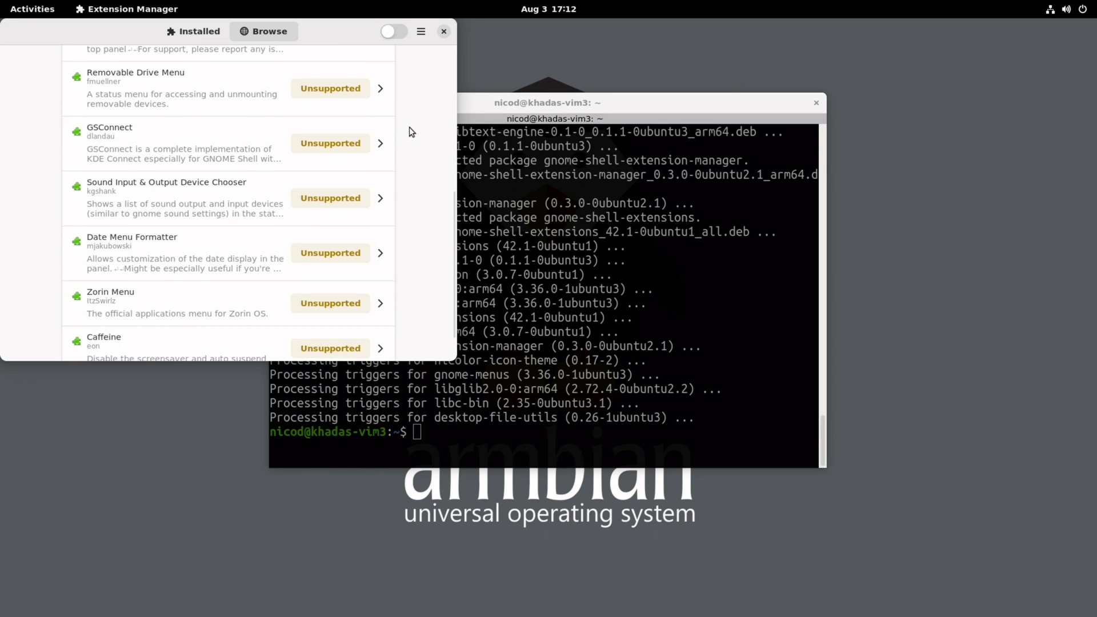
scroll(363, 184, "up", 5)
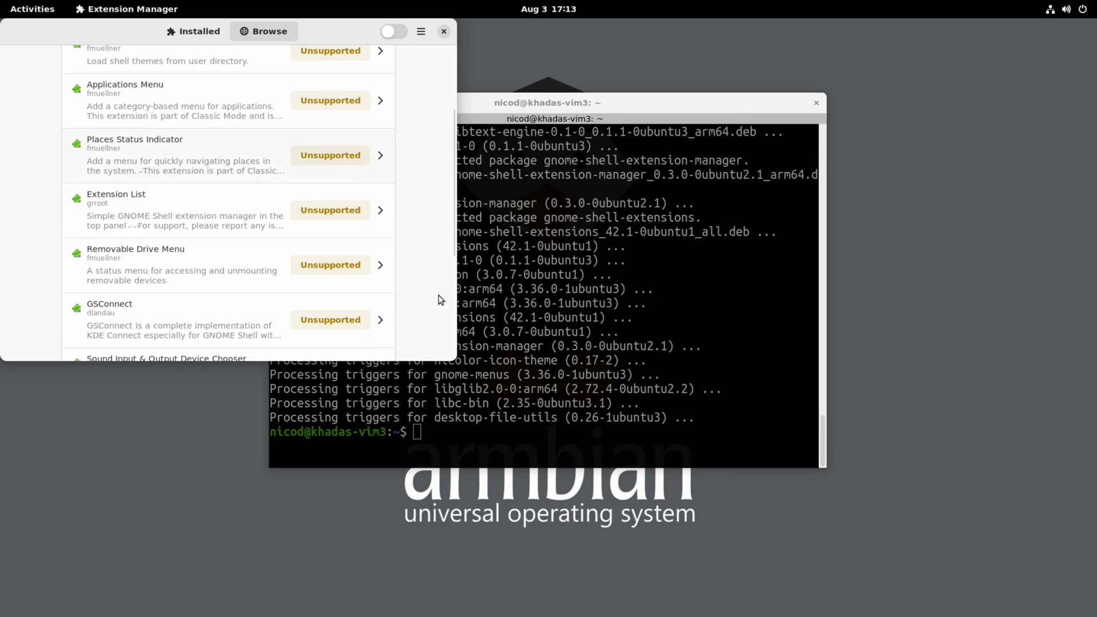
left_click(576, 432)
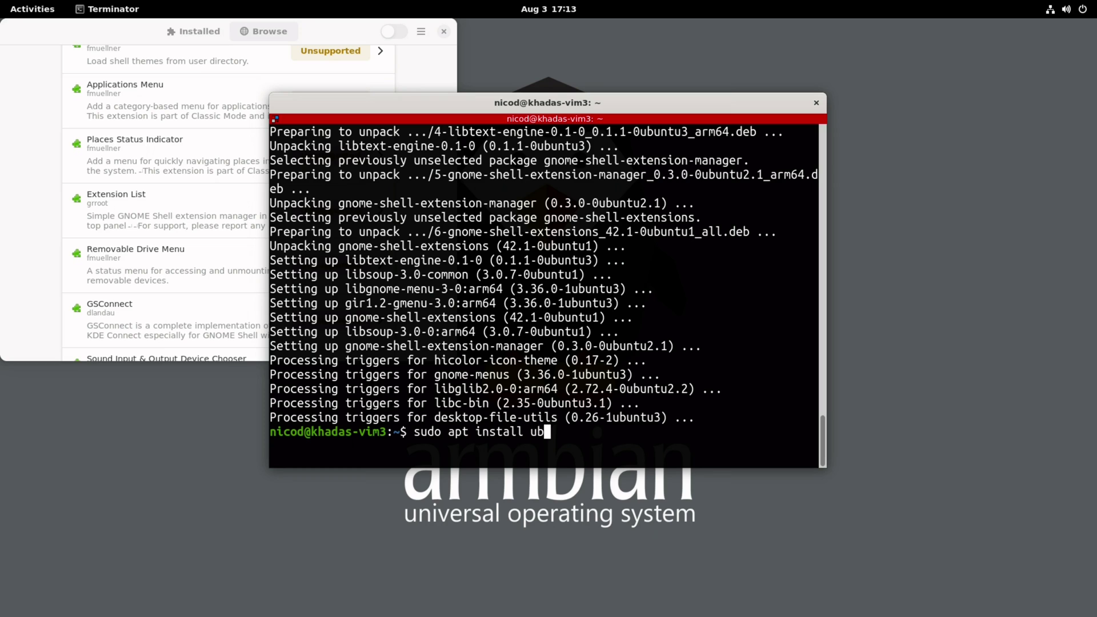
Step: Install ubuntu-desktop with apt and choose gdm3 as the default display manager
type("sudo apt install ubuntu-desktop")
key("Return")
type("y")
key("Return")
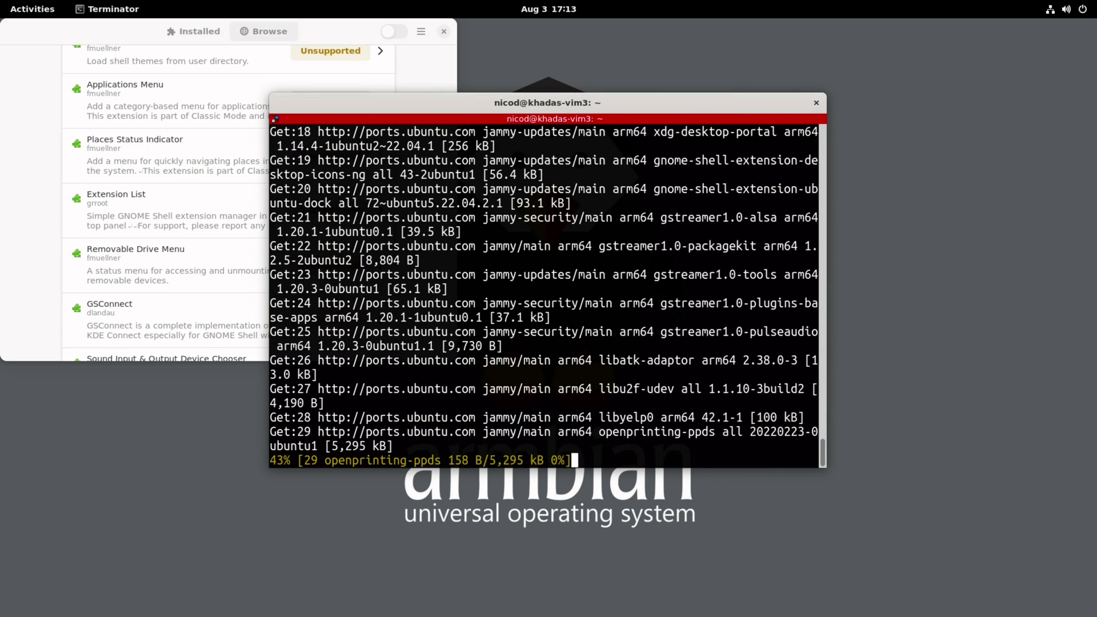
key("Return")
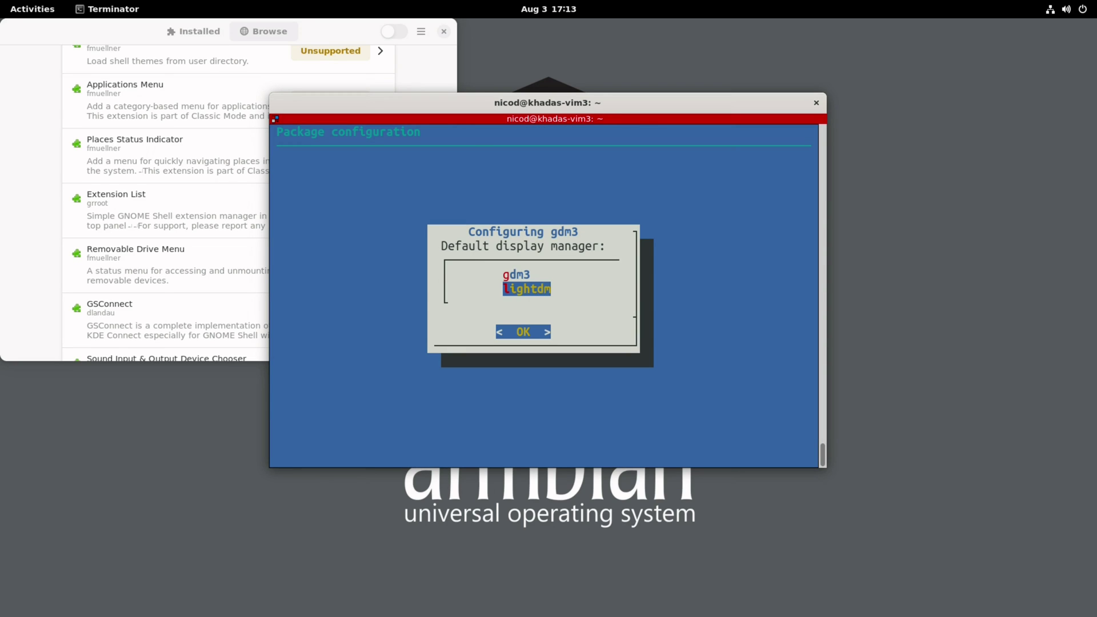
key("Up")
key("Return")
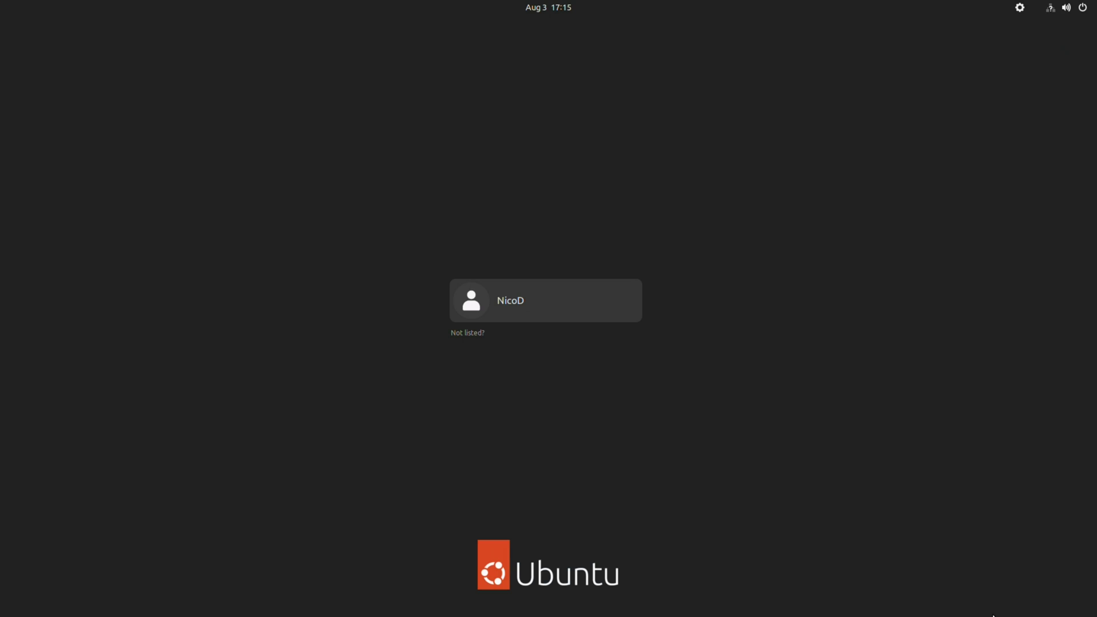
Step: Select the listed user and switch the login session to Ubuntu
left_click(522, 302)
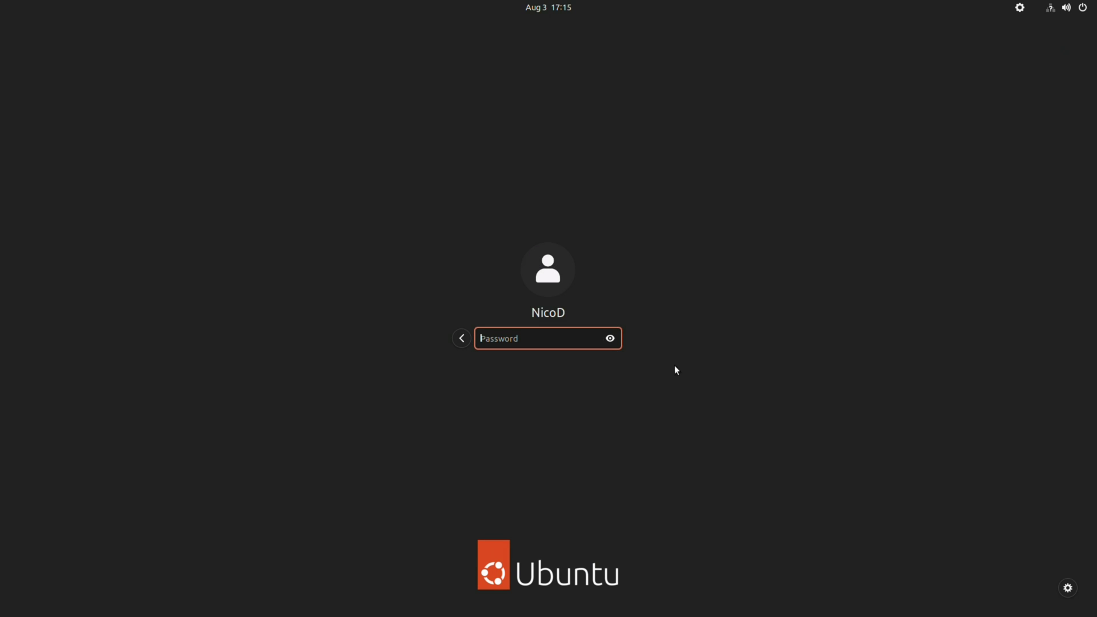
left_click(1066, 586)
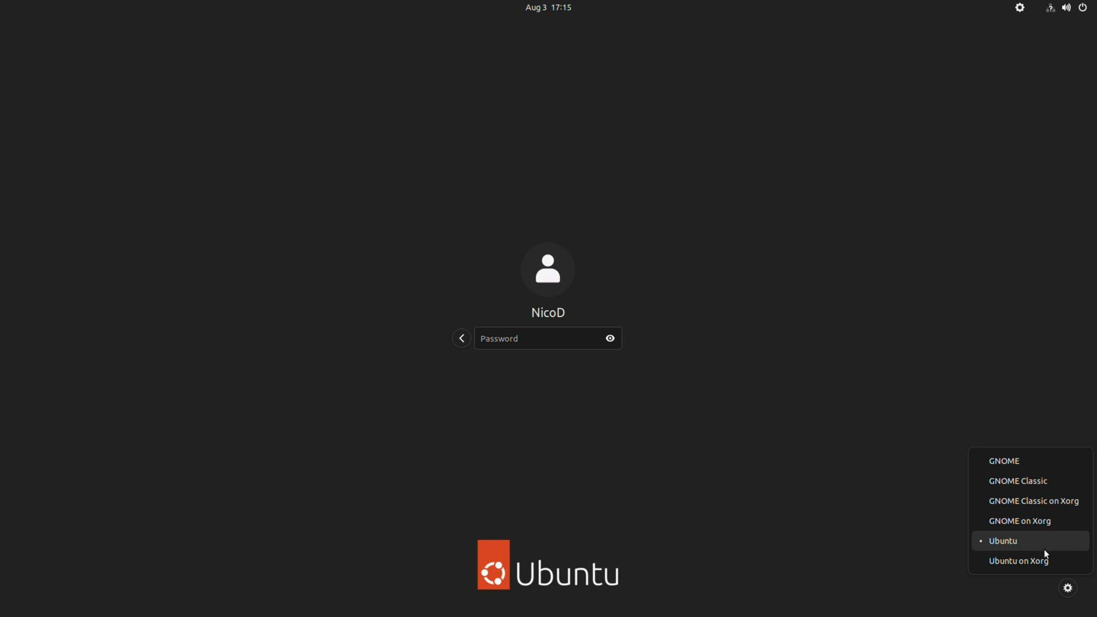
left_click(542, 344)
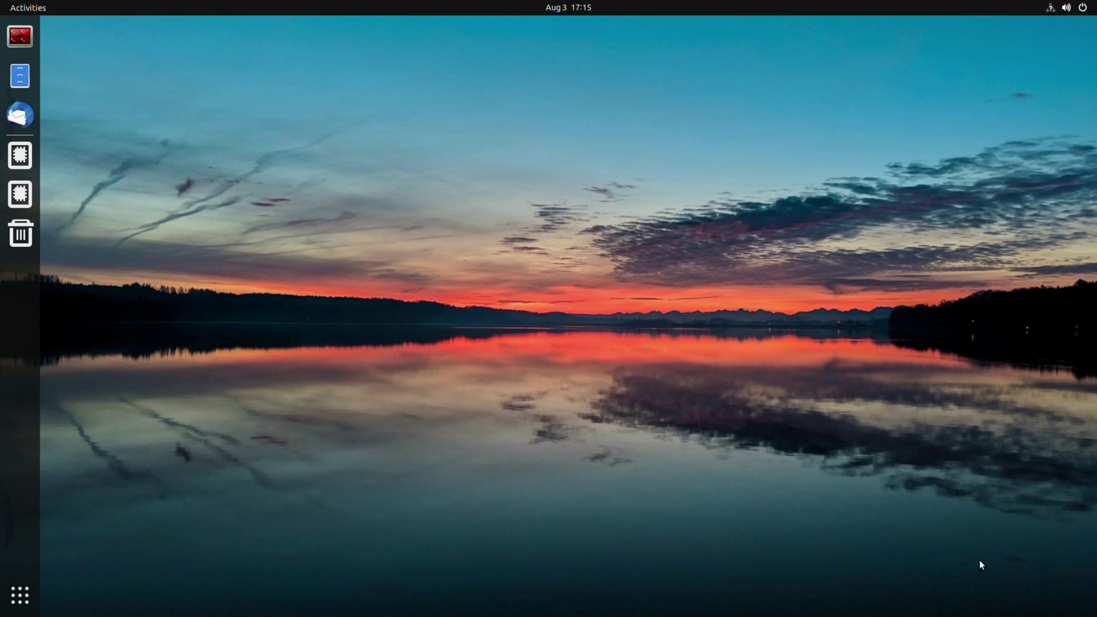
Step: Launch Extension Manager from the app grid and move its window to the screen centre
left_click(19, 596)
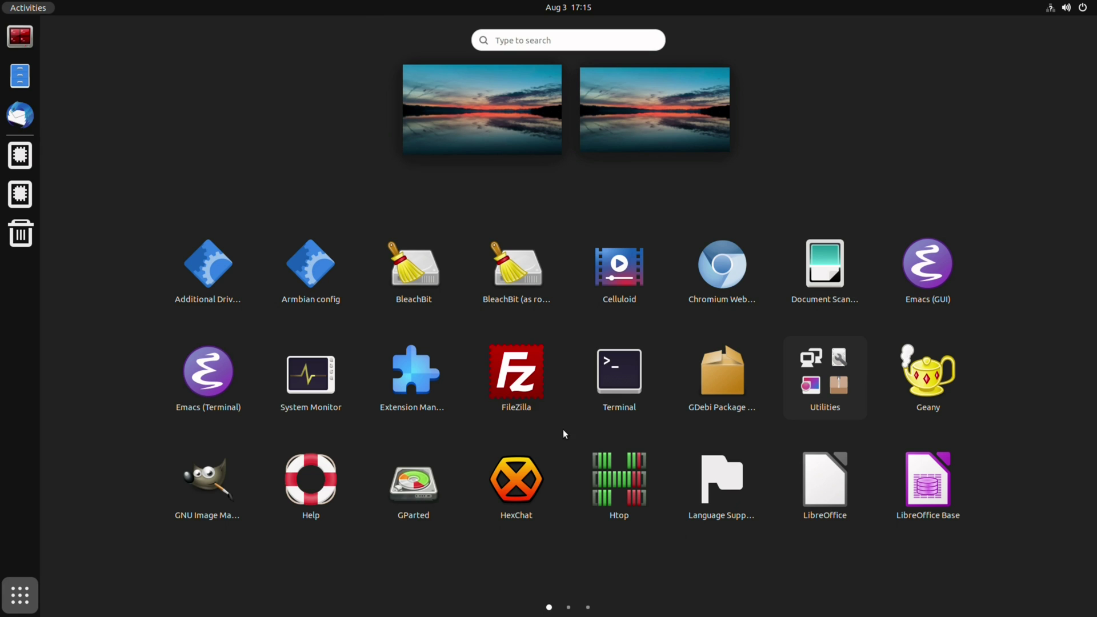
left_click(403, 379)
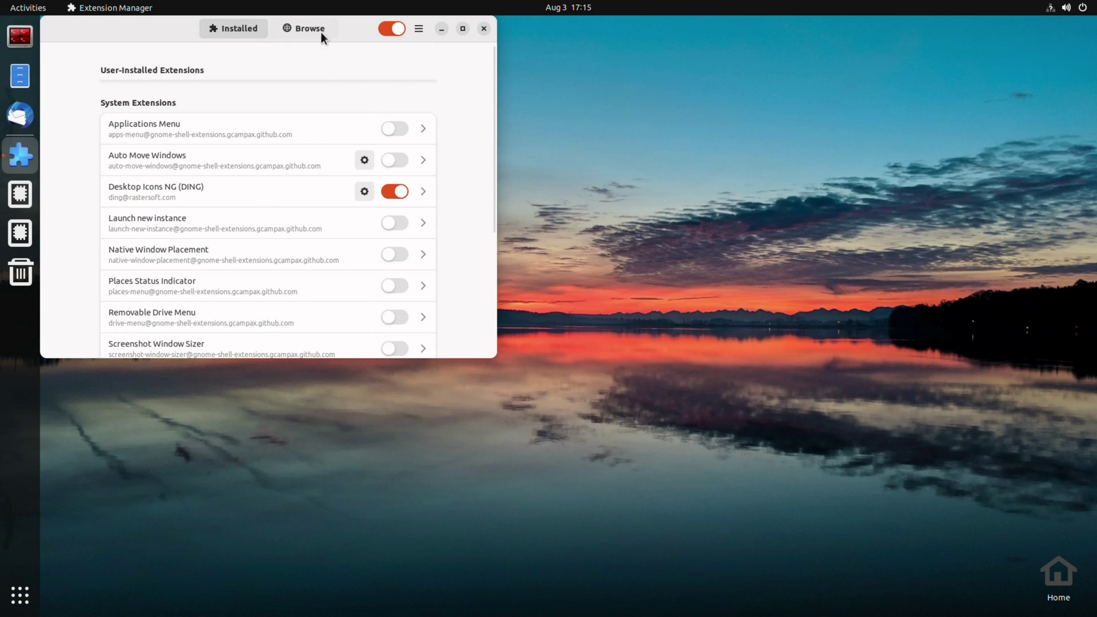
left_click_drag(355, 32, 609, 192)
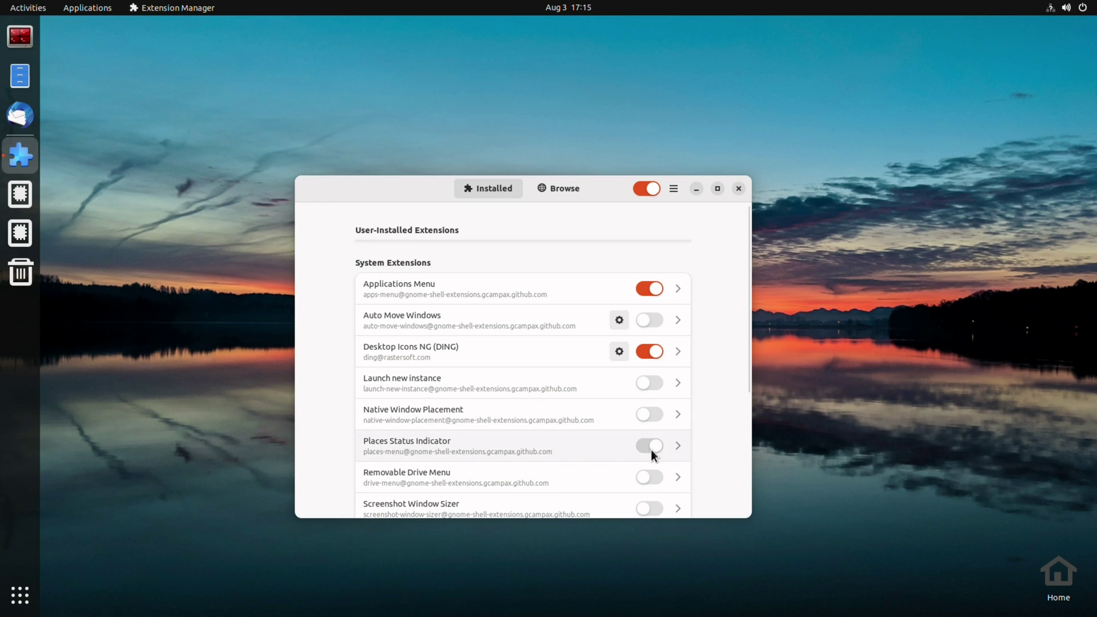
Step: Search the online extensions for 'mon' and then 'system' and scroll the results
left_click(556, 190)
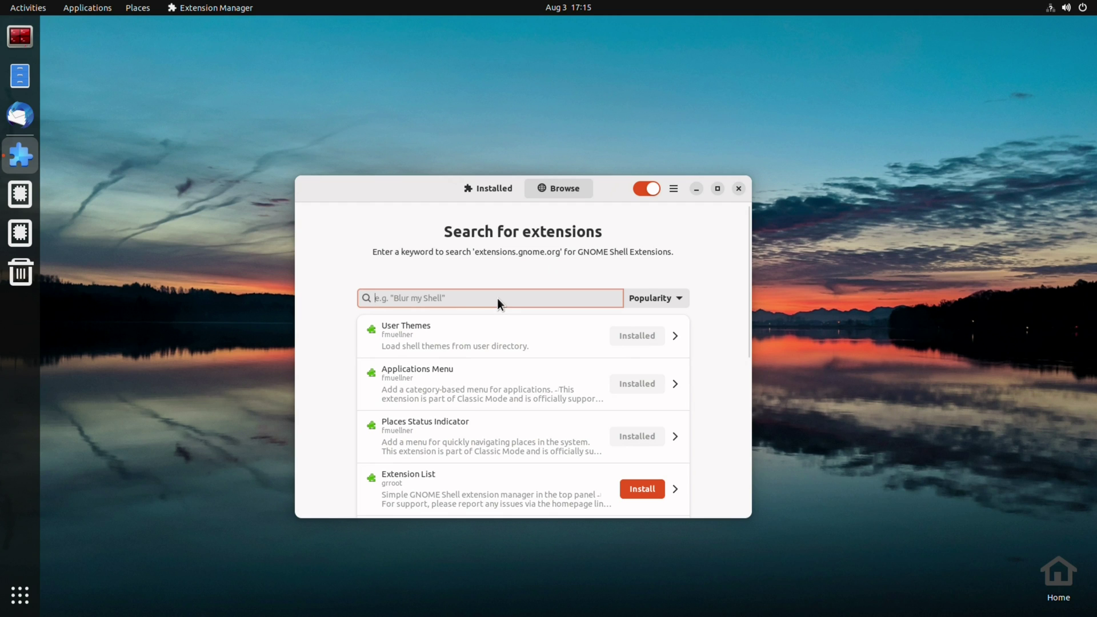
type("monitor")
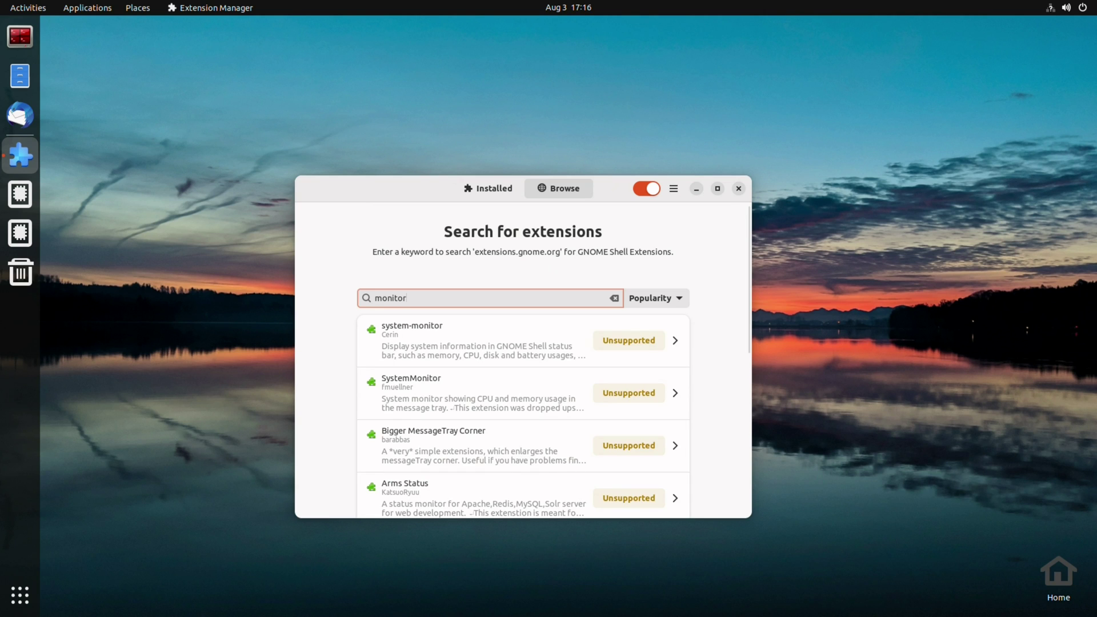
scroll(548, 375, "down", 5)
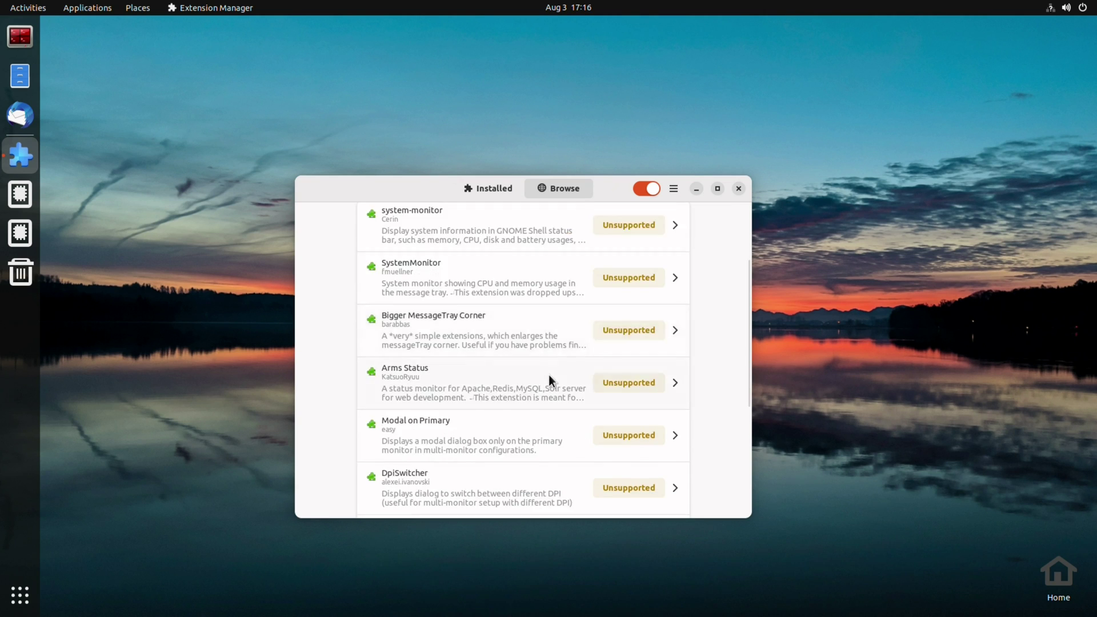
scroll(550, 375, "down", 2)
scroll(549, 375, "up", 7)
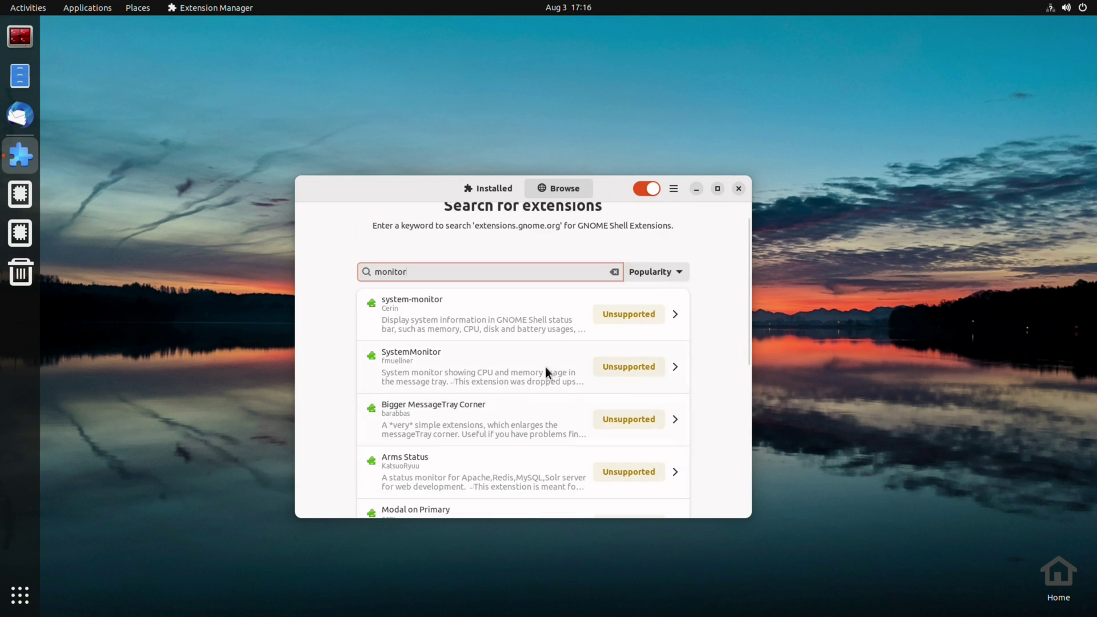
double_click(444, 295)
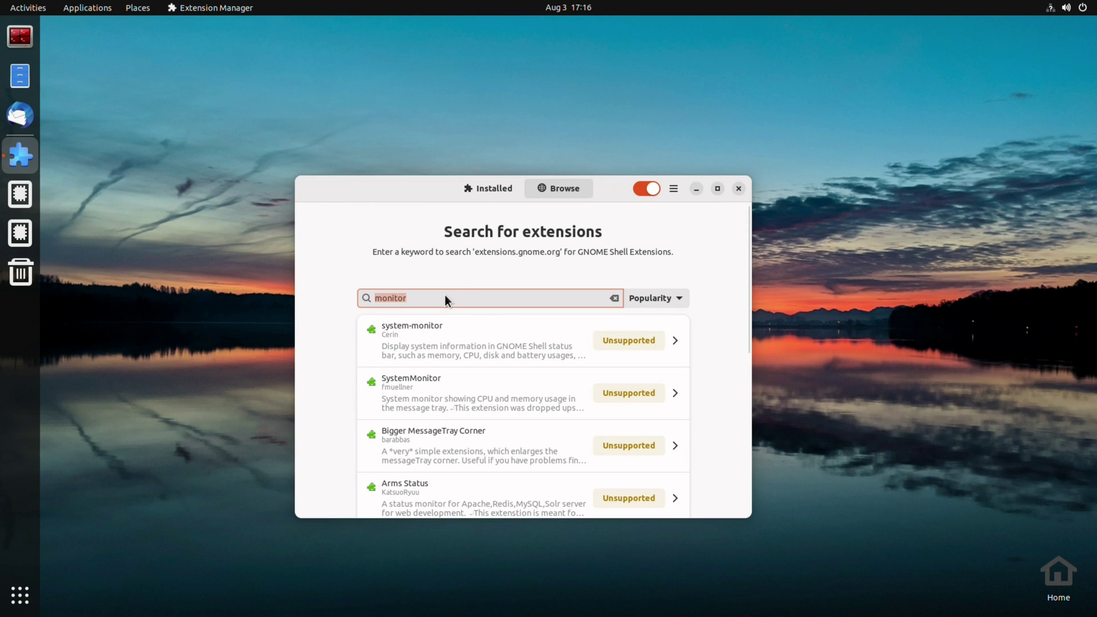
type("system")
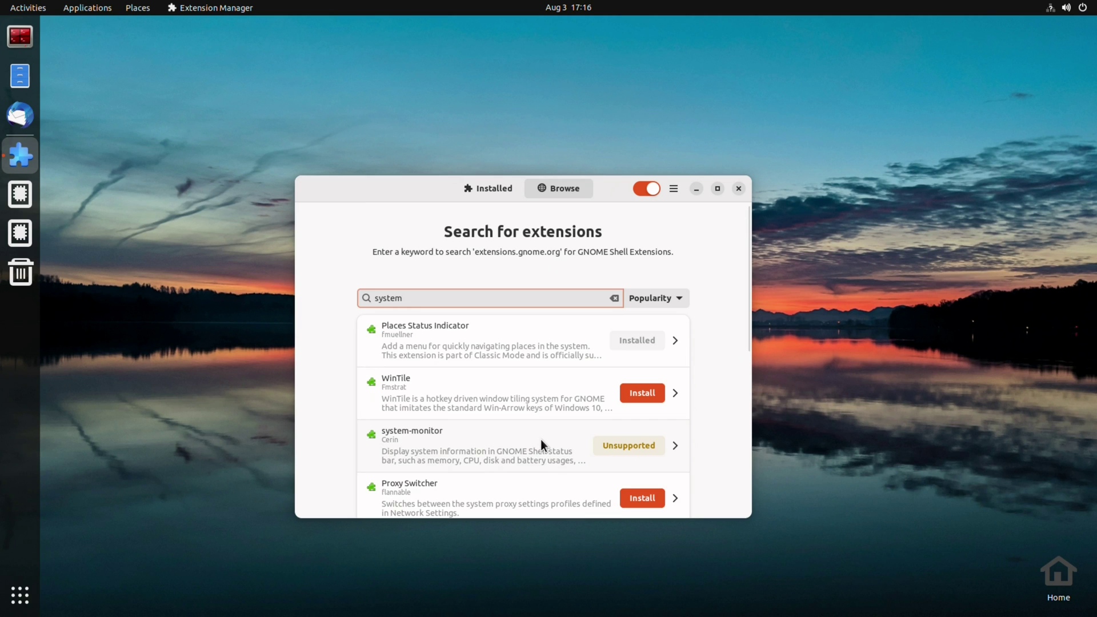
scroll(540, 440, "down", 5)
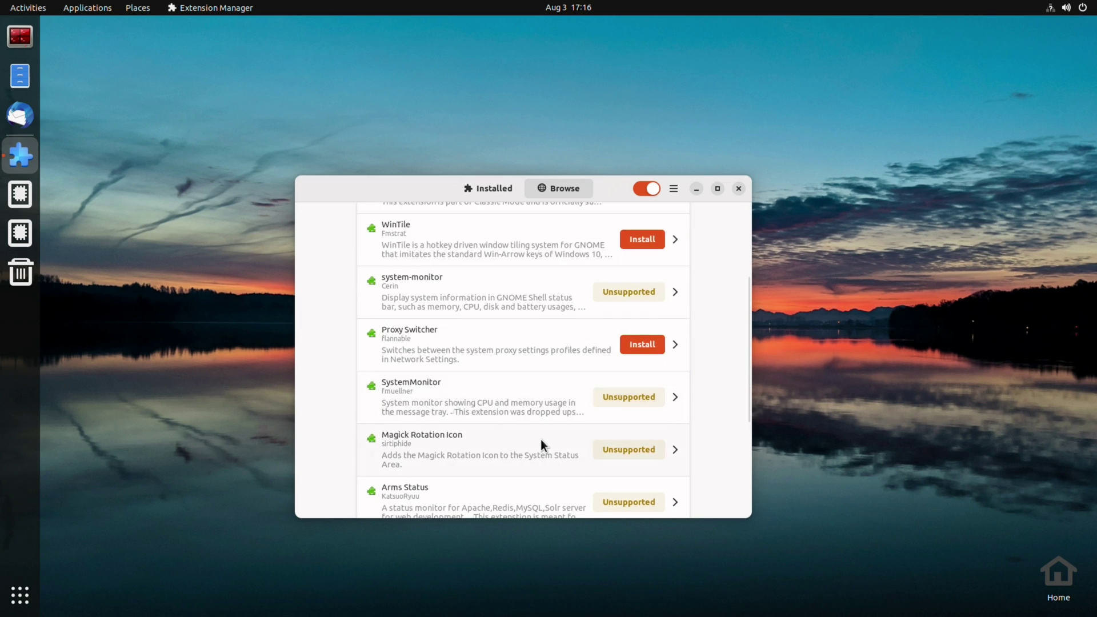
scroll(540, 440, "down", 4)
Step: Search 'freon', install the Freon extension, and check its top-bar temperature readings
key("ctrl+a")
key("BackSpace")
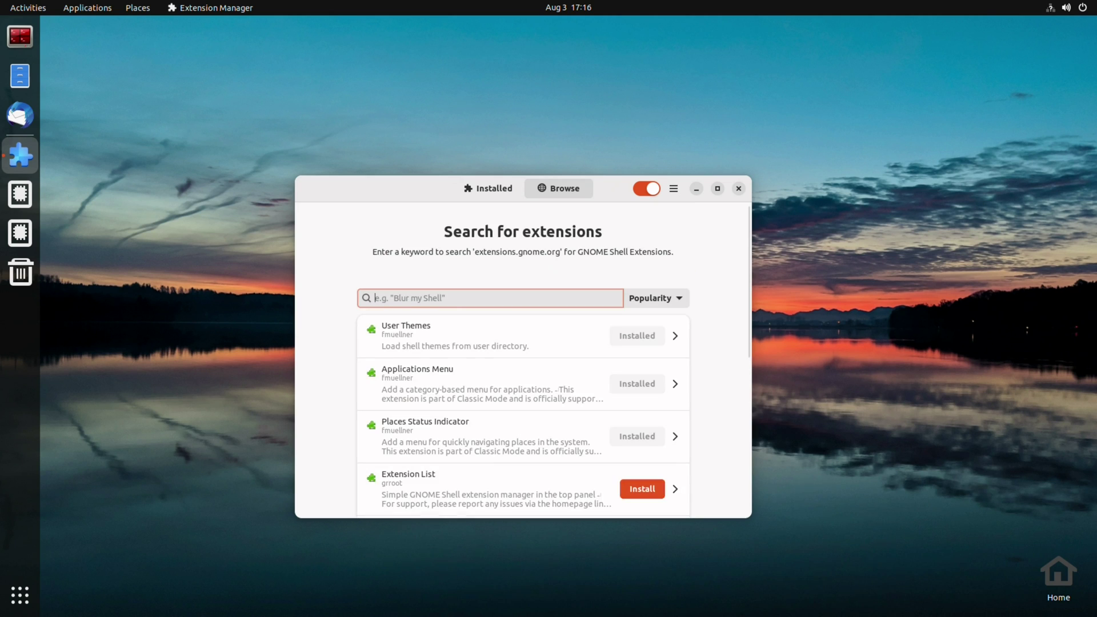
type("freon")
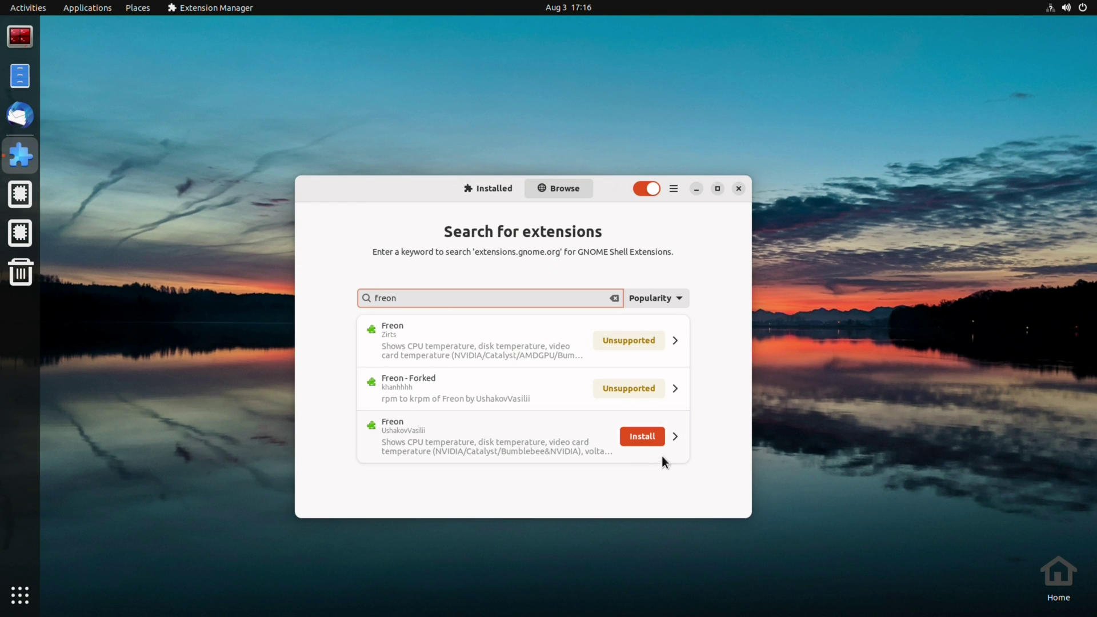
left_click(645, 443)
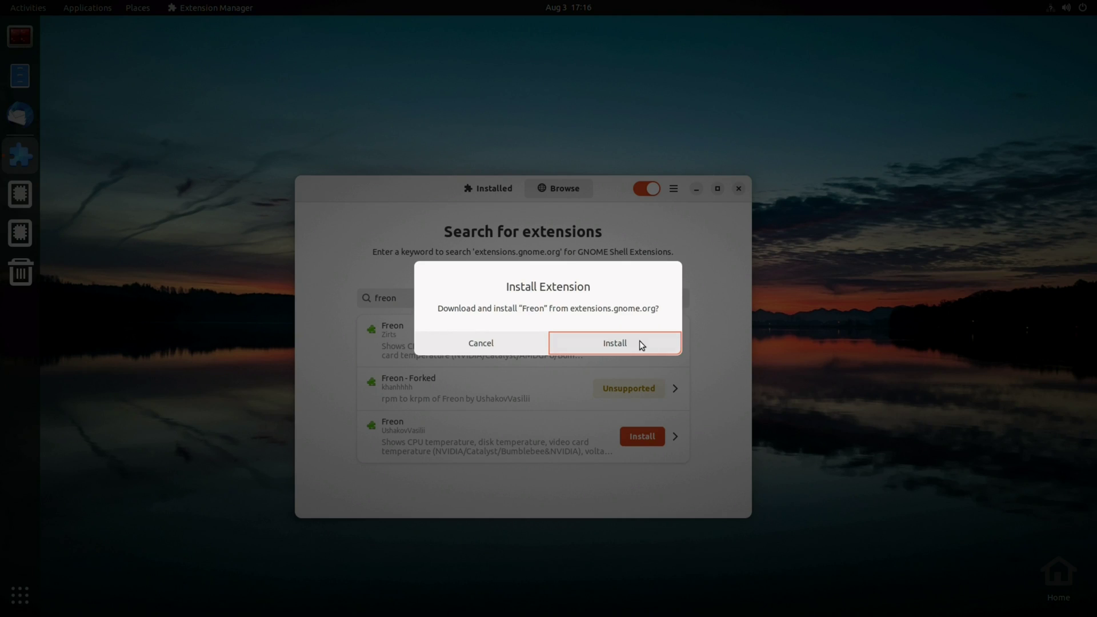
left_click(643, 345)
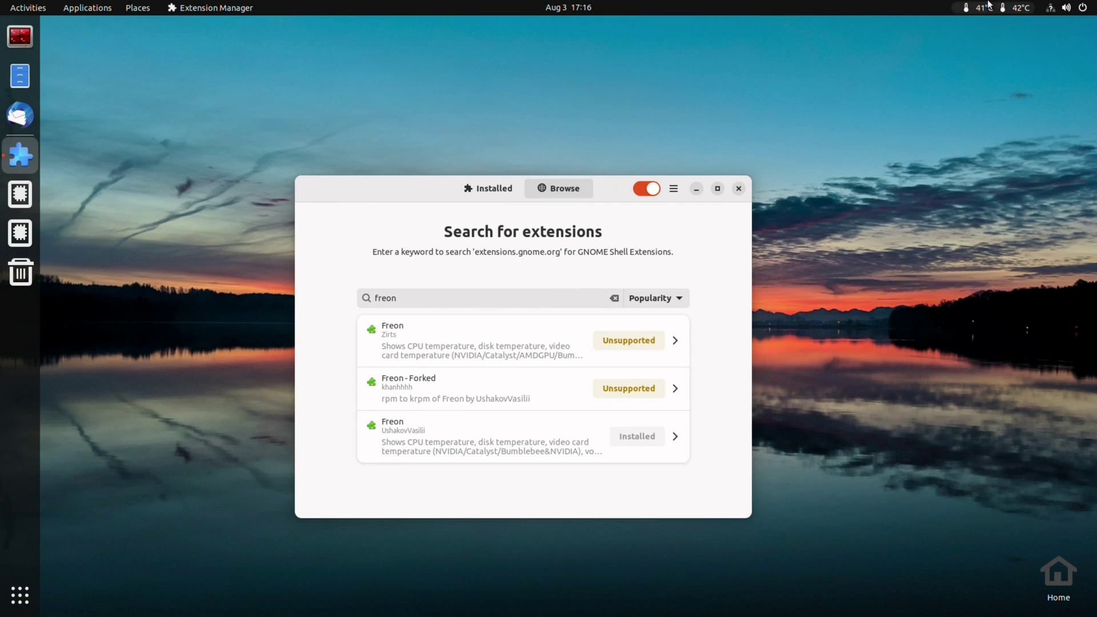
left_click(1000, 7)
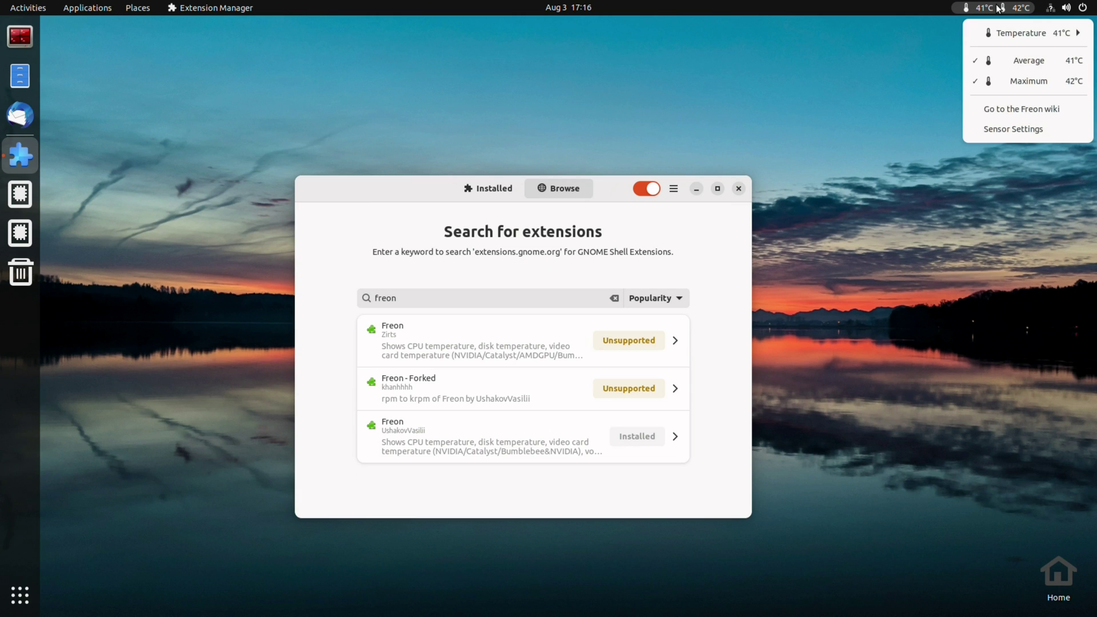
left_click(744, 154)
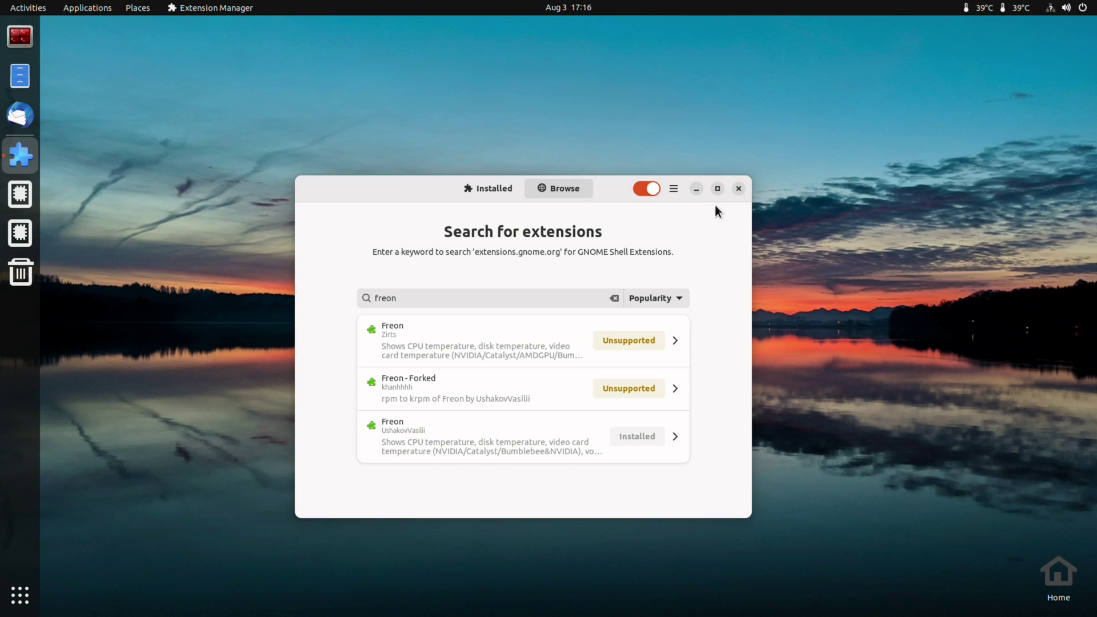
Step: Close Extension Manager and open the Appearance page in Settings
left_click(739, 192)
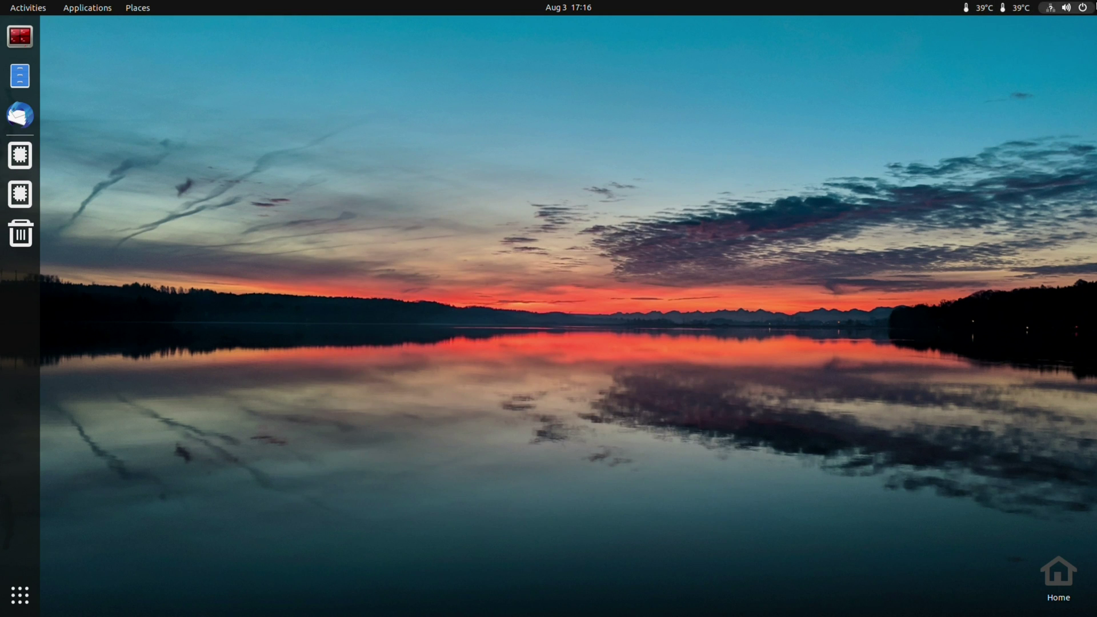
left_click(1082, 7)
left_click(960, 131)
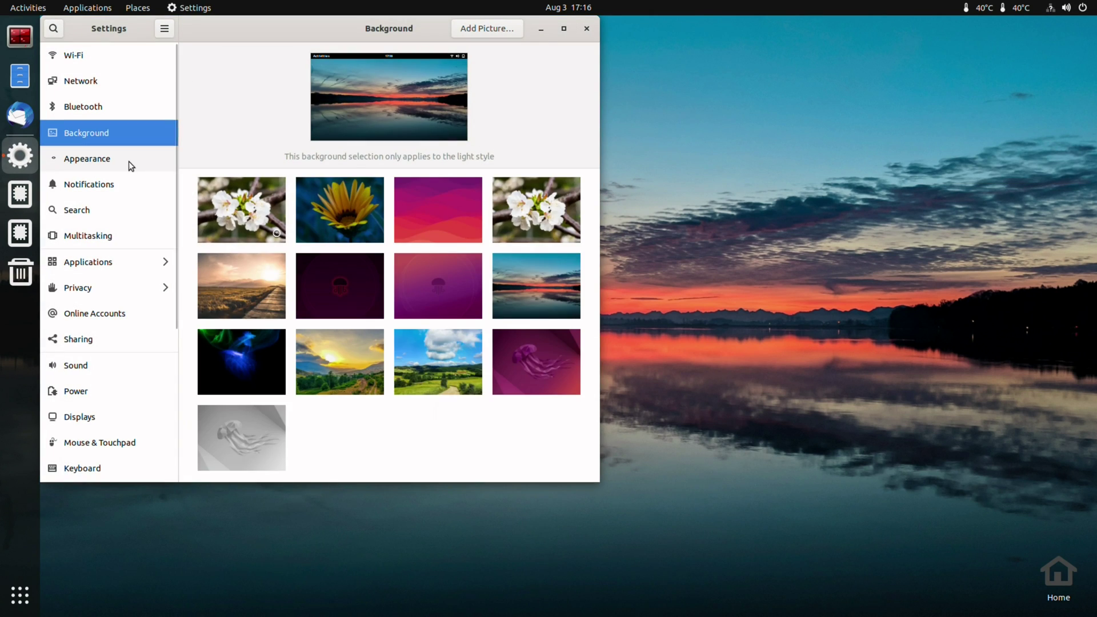
left_click(129, 161)
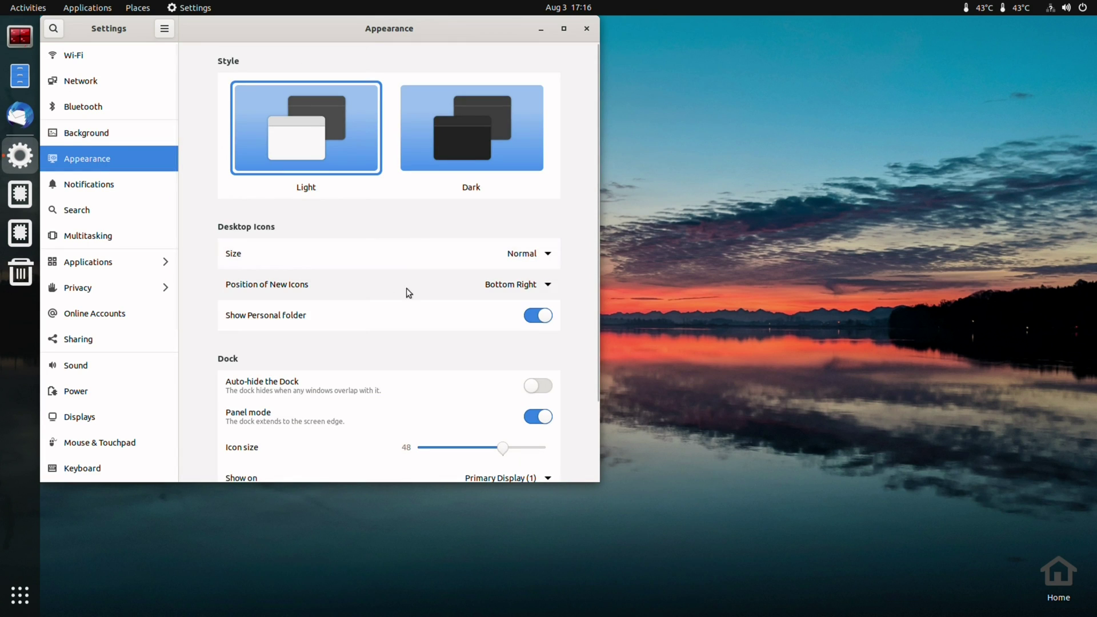
Step: Make the dock auto-hide and move it to the screen bottom, then close Settings
scroll(506, 372, "down", 3)
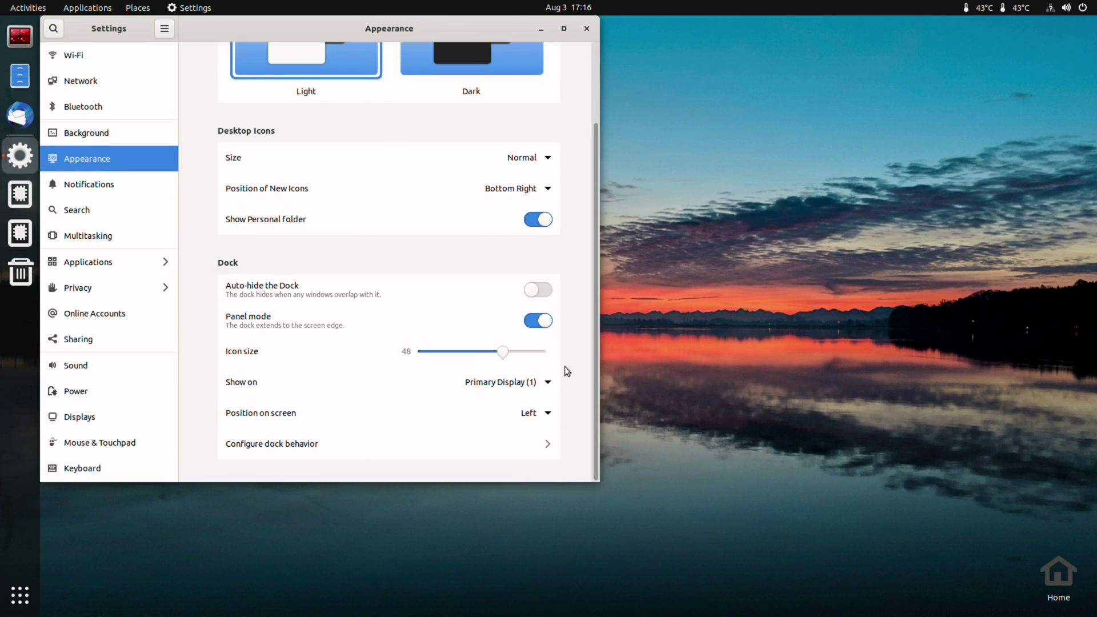
left_click(538, 290)
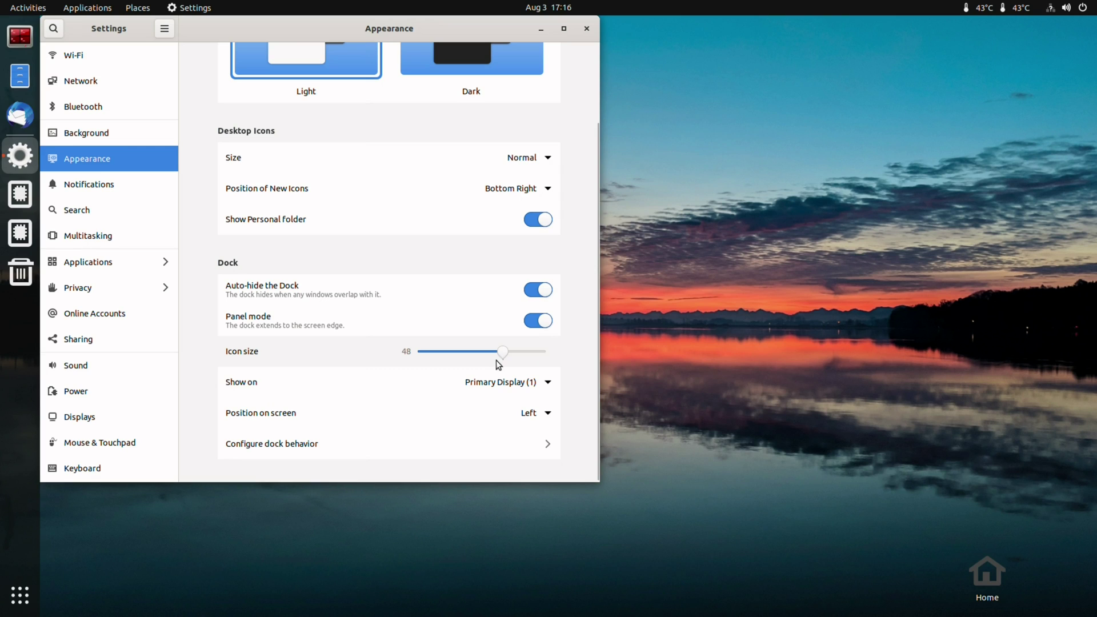
scroll(496, 360, "down", 4)
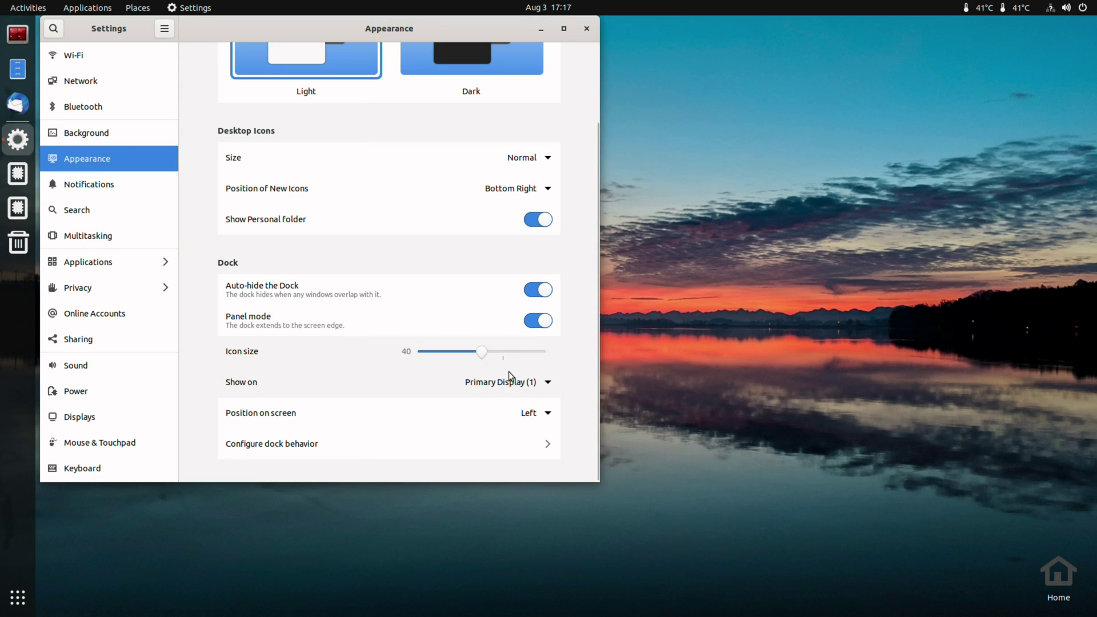
left_click(521, 413)
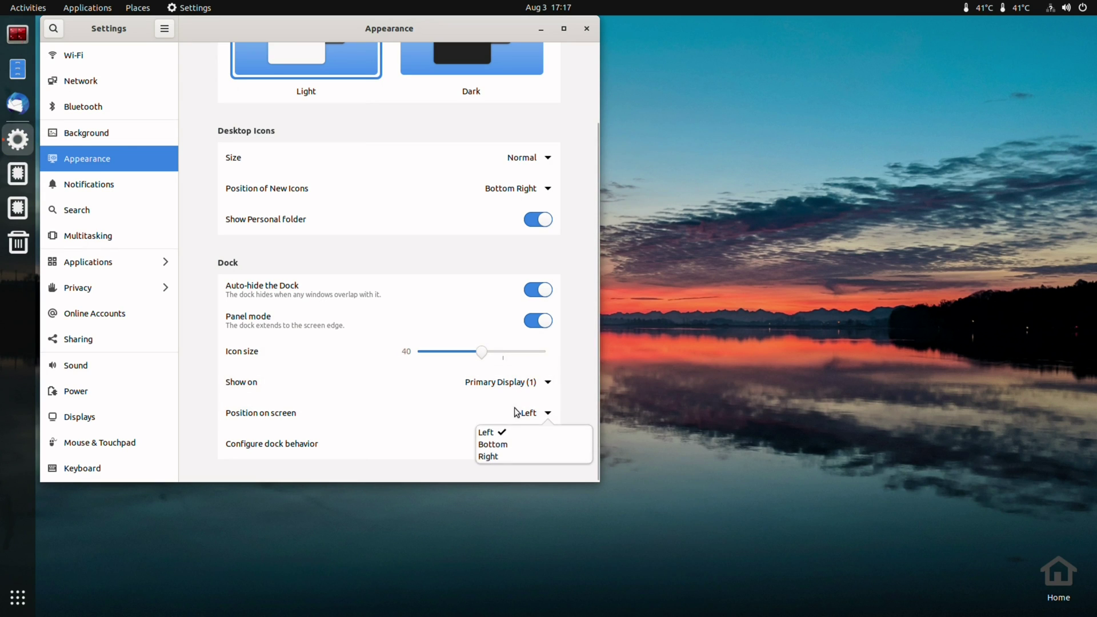
left_click(493, 448)
left_click(475, 40)
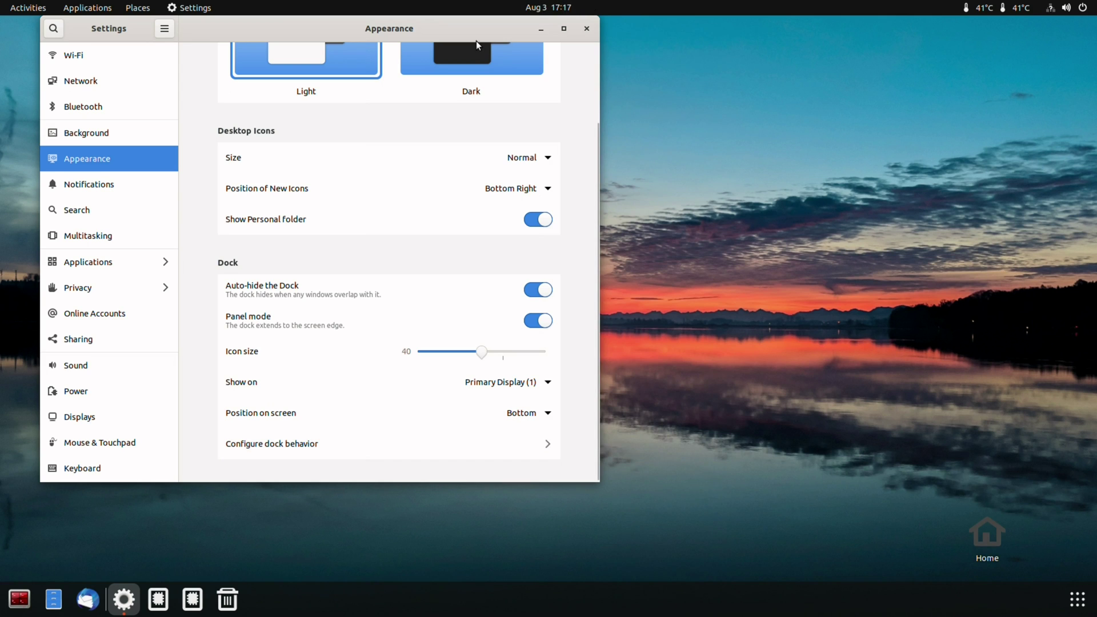
left_click_drag(476, 40, 800, 114)
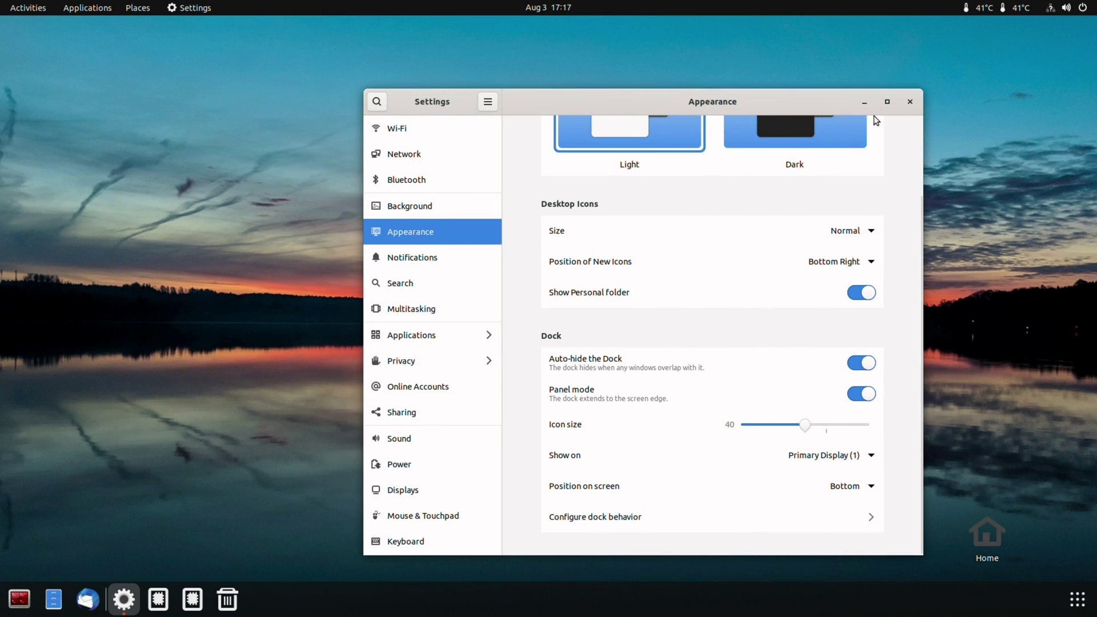
left_click(908, 102)
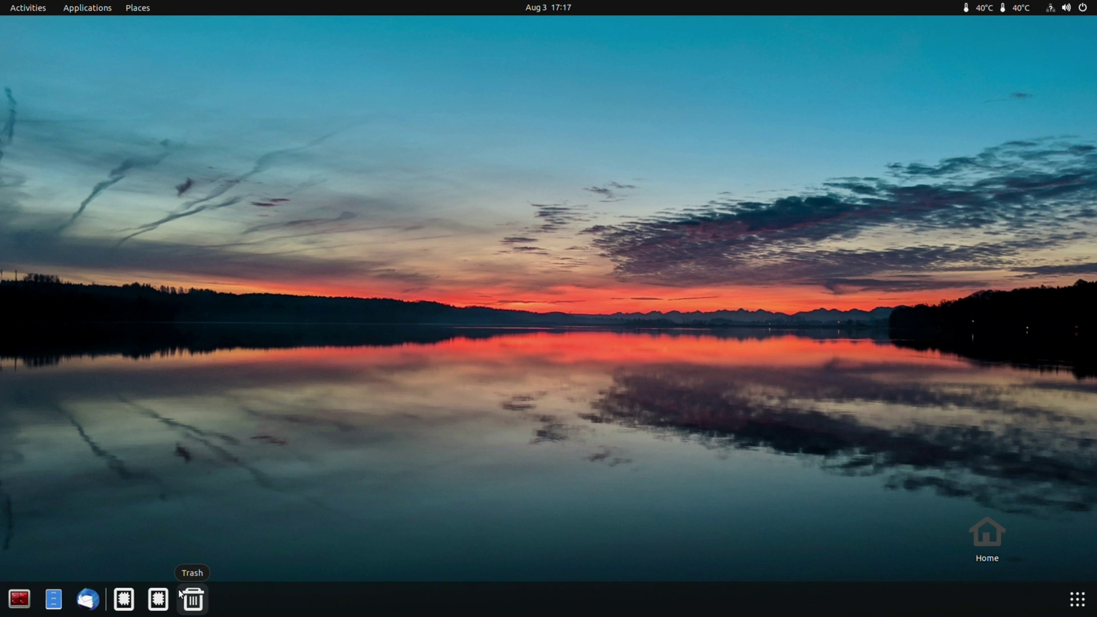
Step: Load youtube.com, reject cookies, search 'nicod' and open the Mixtile Blade 3 review video
type("youtube.com")
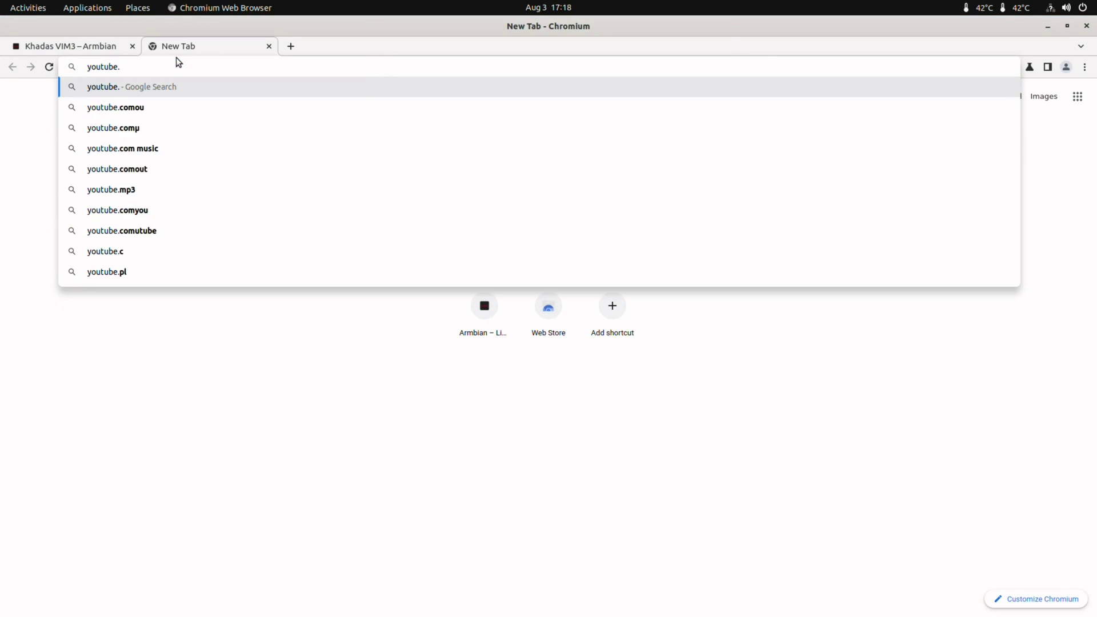
key("Return")
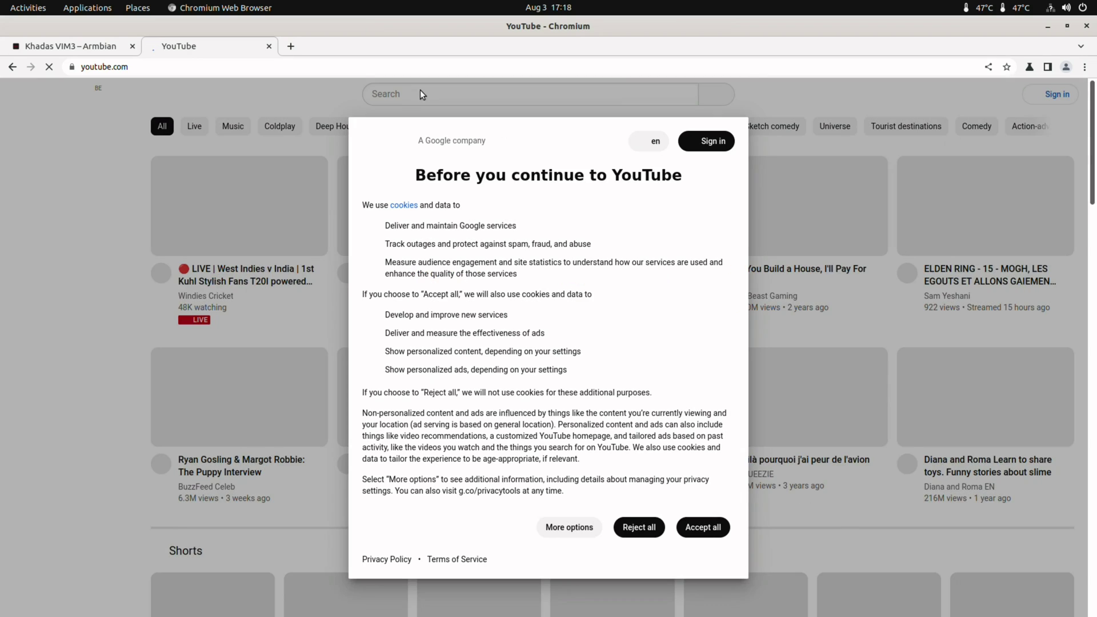
left_click(639, 527)
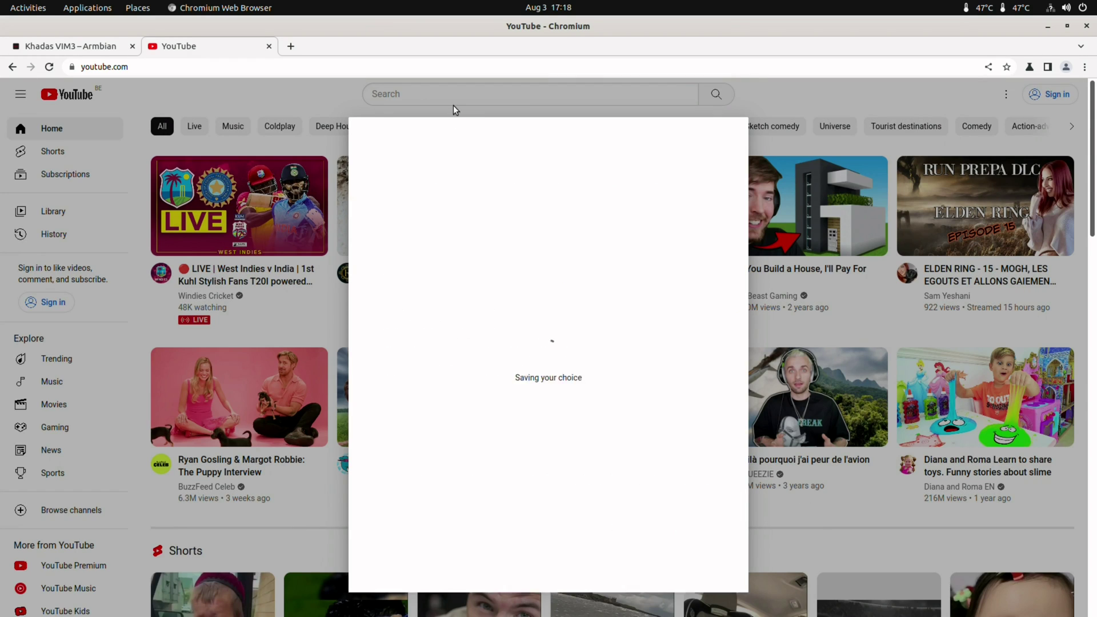
left_click(452, 98)
type("nicod")
key("Return")
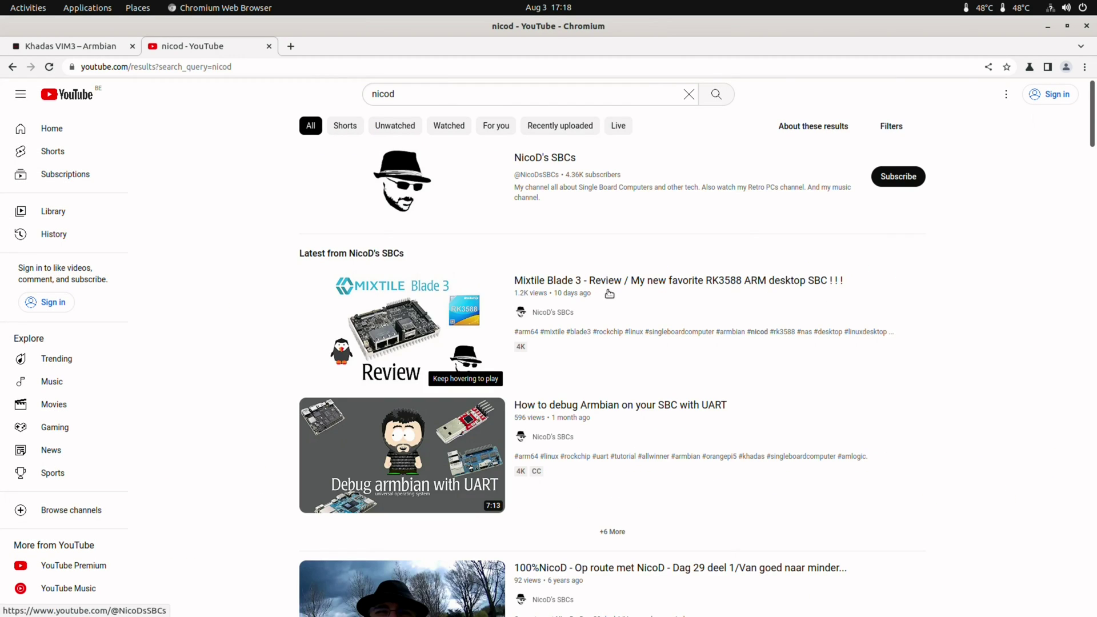
left_click(618, 282)
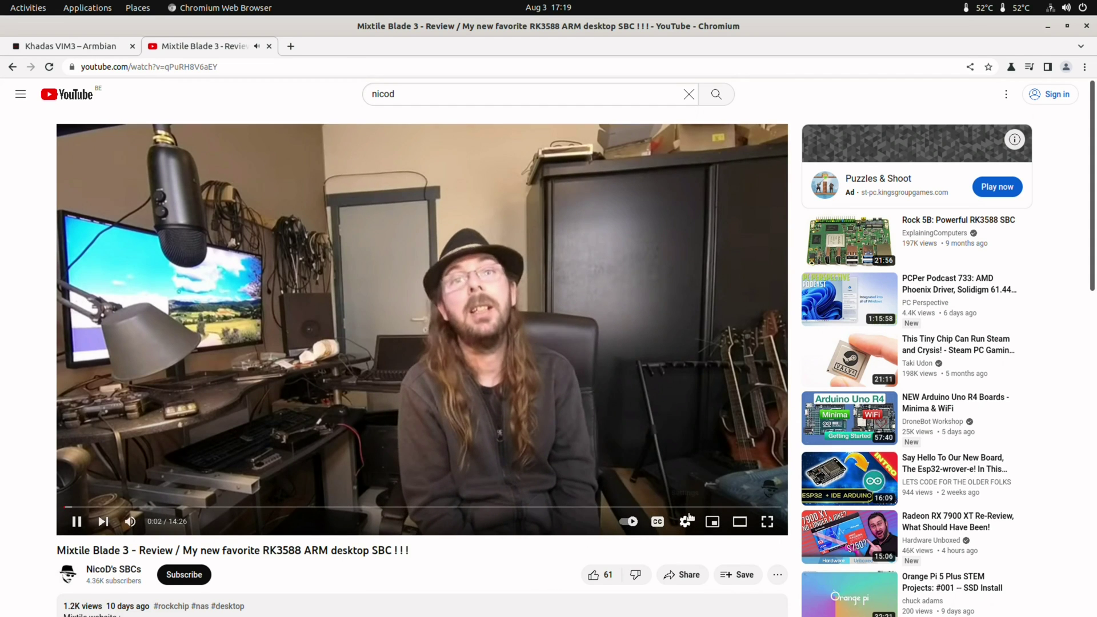
Step: Switch the review video to 1080p quality, pause it, and open a new browser tab
left_click(684, 521)
left_click(725, 486)
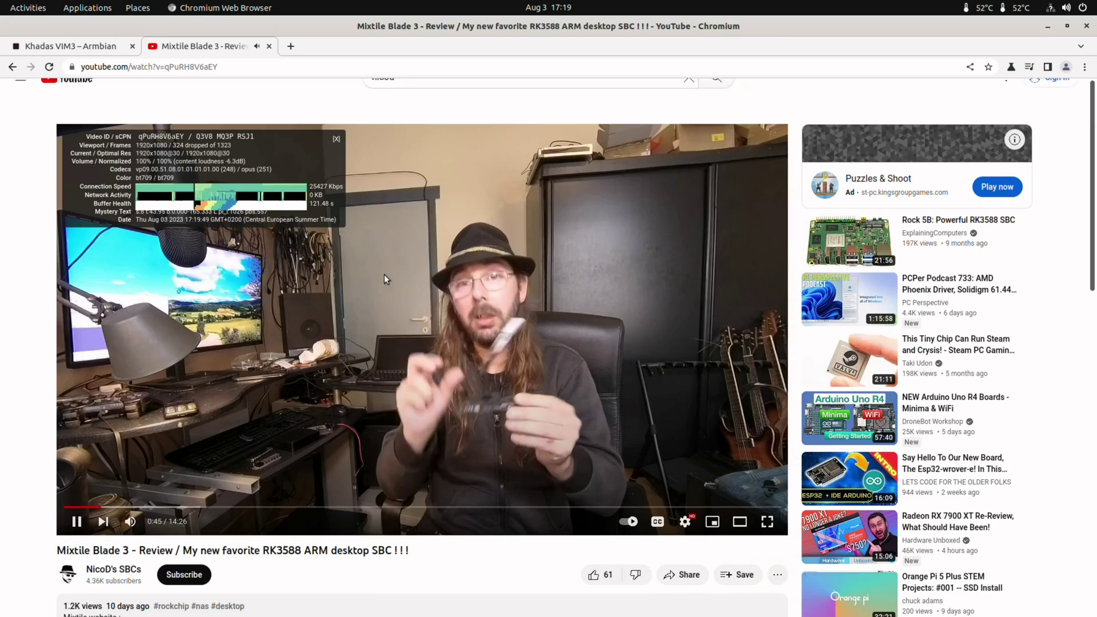
left_click(411, 303)
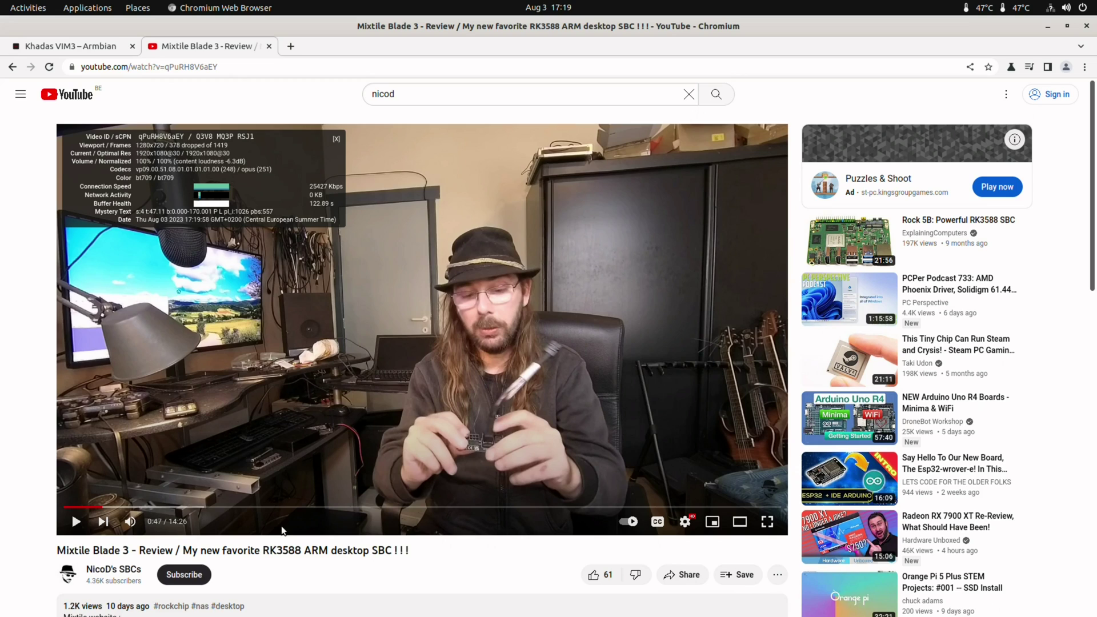
left_click(289, 48)
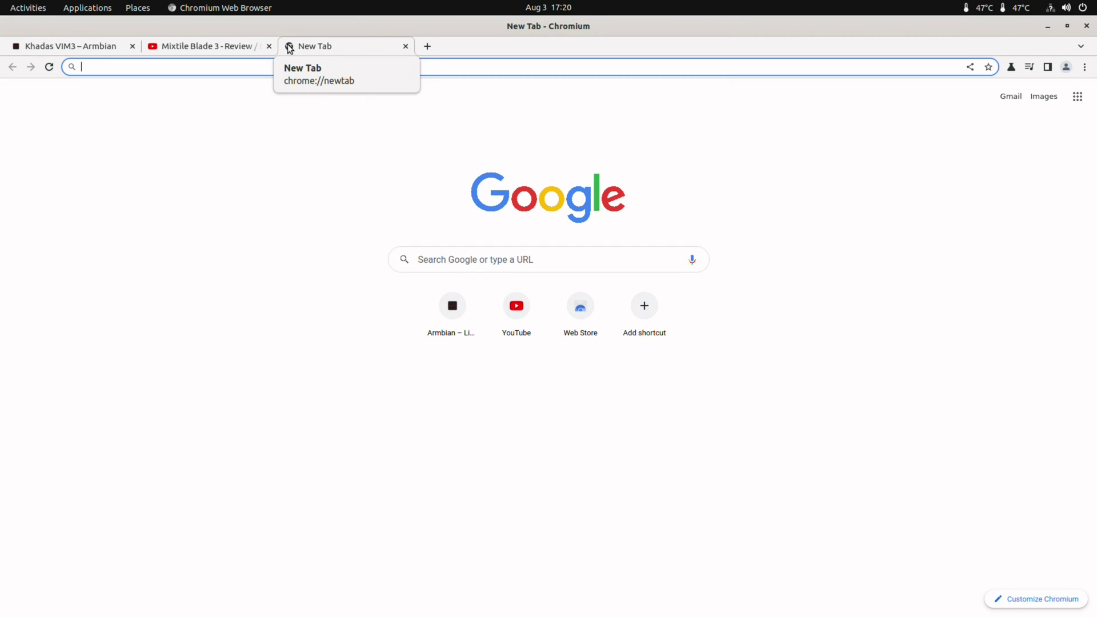
type("www.")
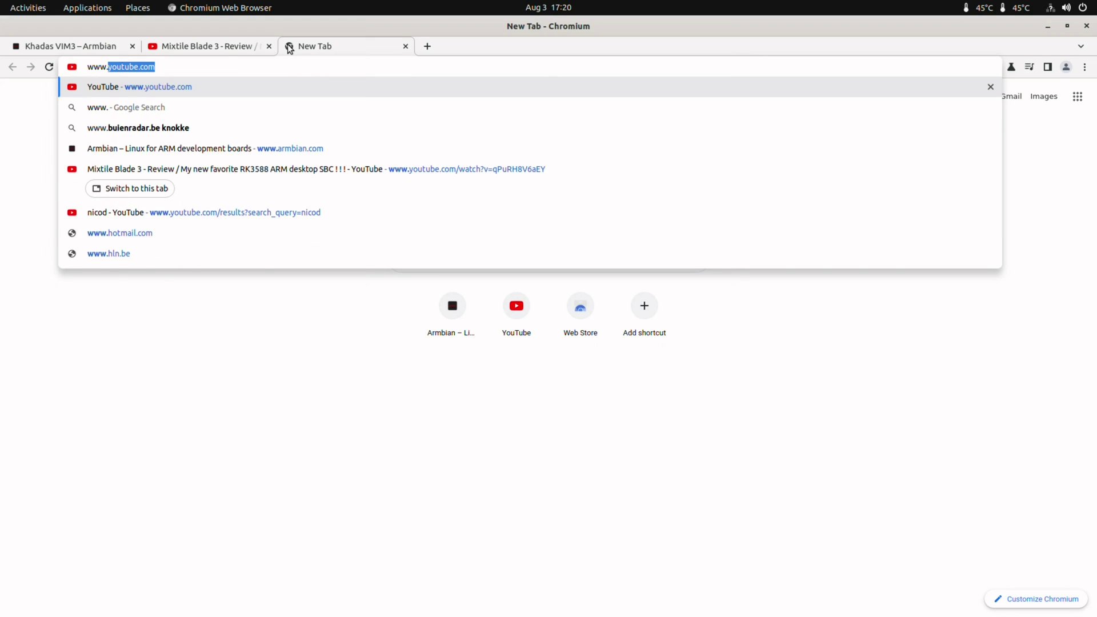
type("een")
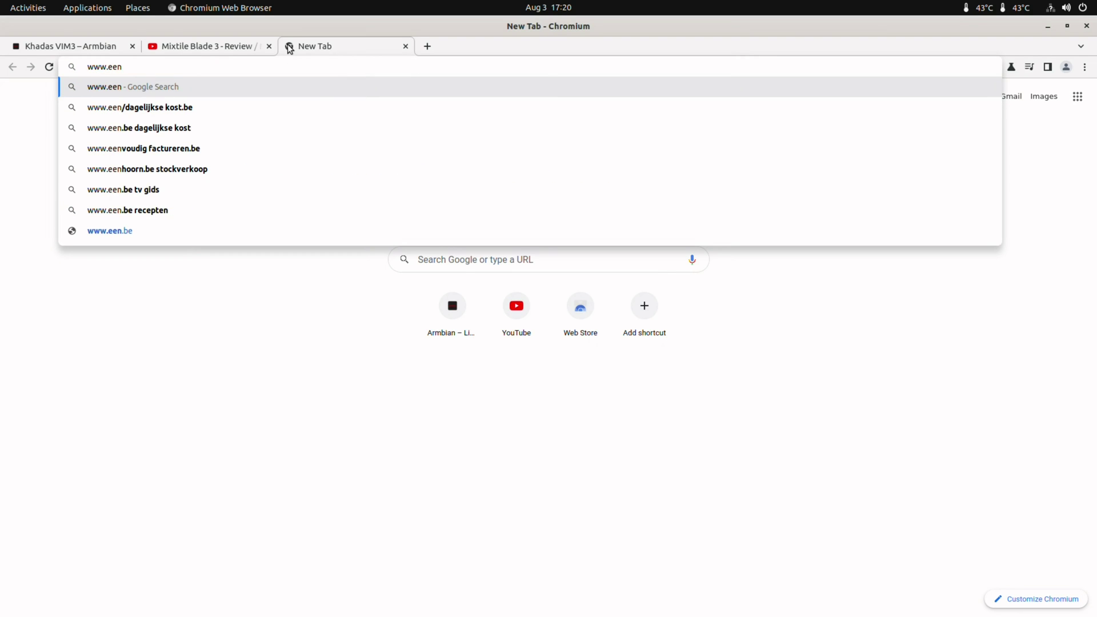
type(".be")
key("Return")
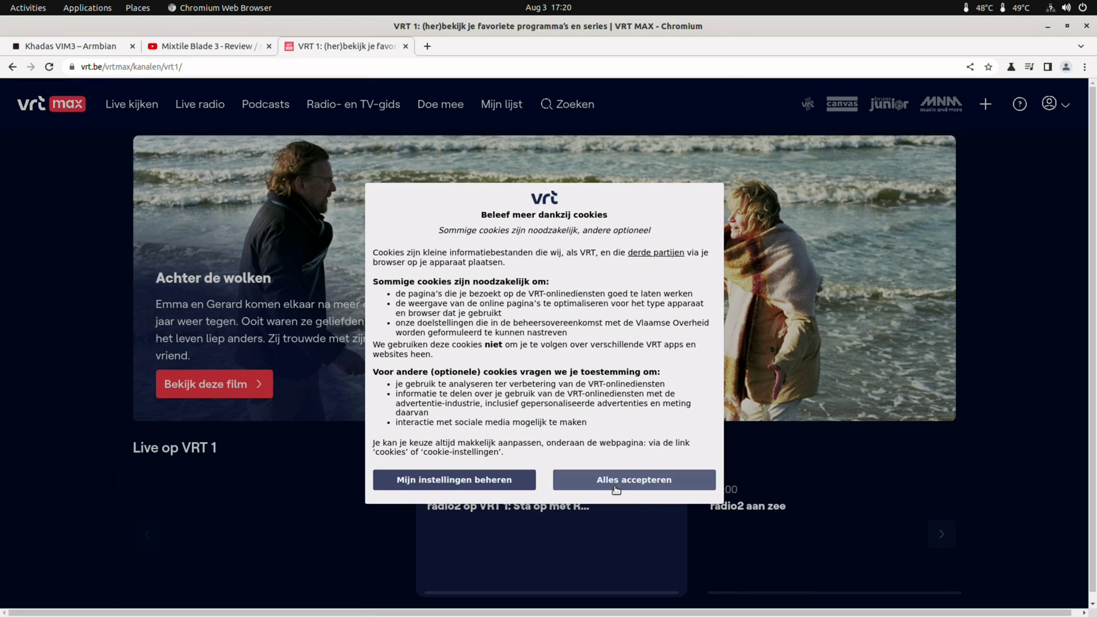
left_click(594, 484)
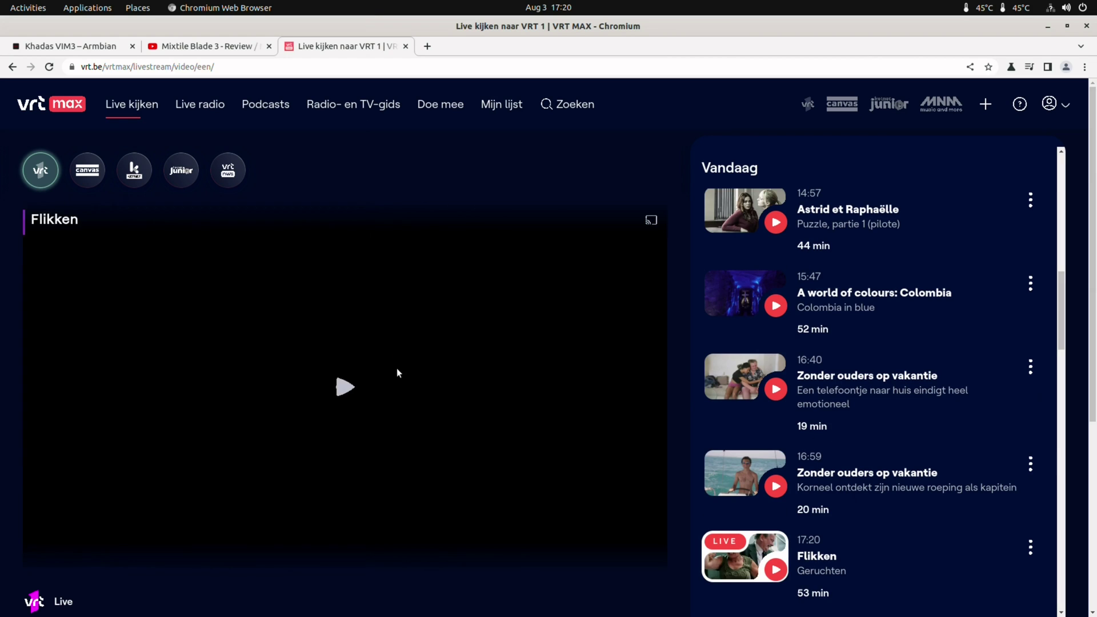
left_click(398, 372)
left_click_drag(239, 395, 450, 438)
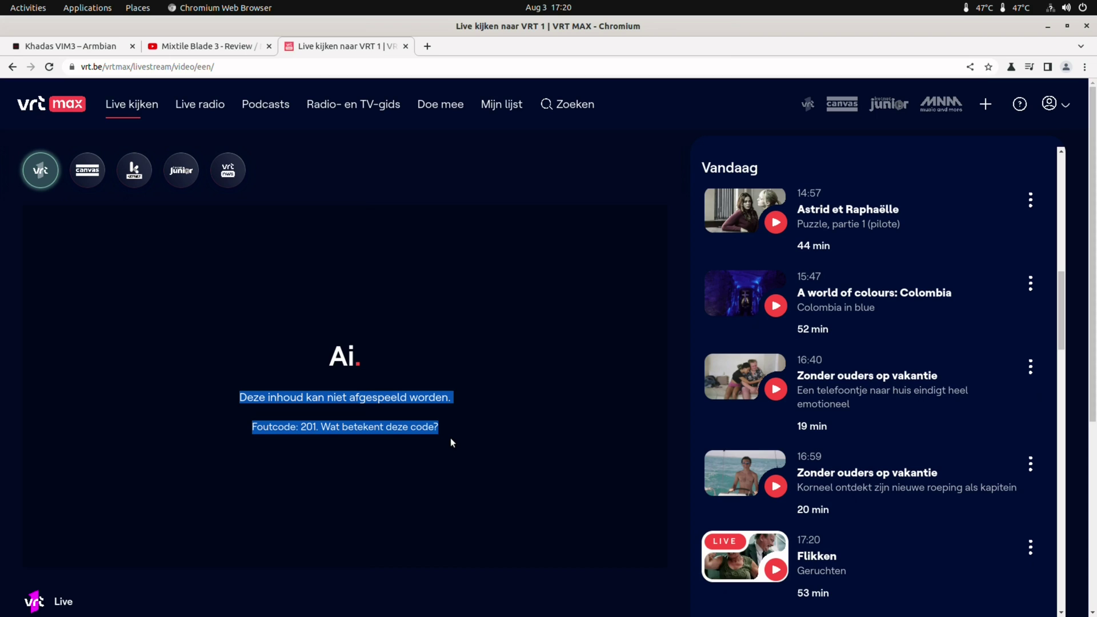
left_click(450, 436)
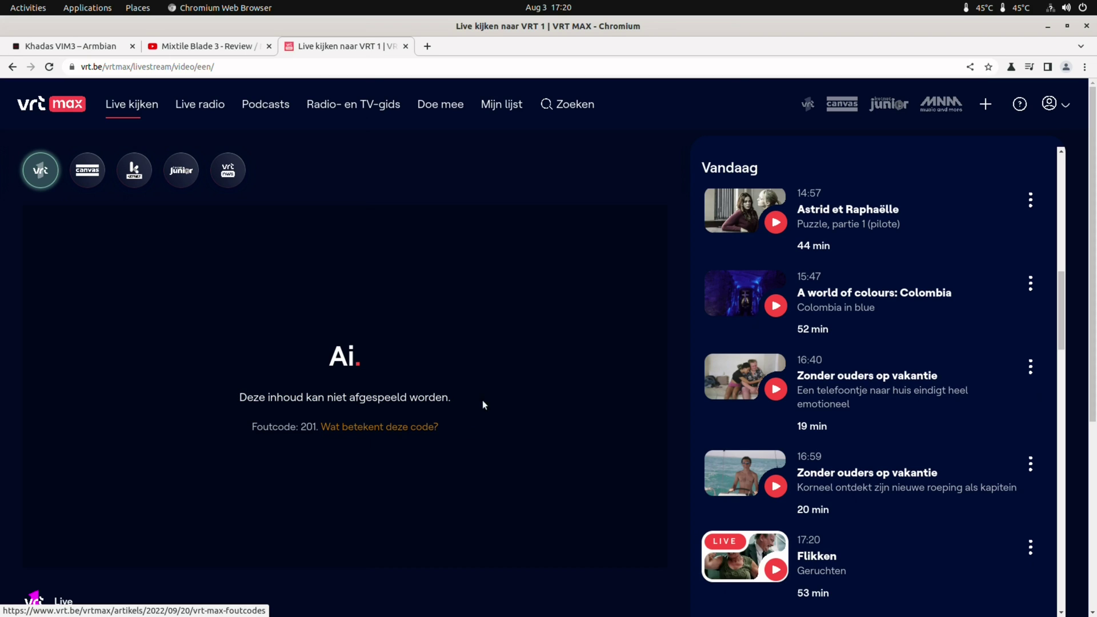
Step: Close the VRT tab and open monka.systemonachip.net's widevine/ folder in a new tab
left_click(404, 47)
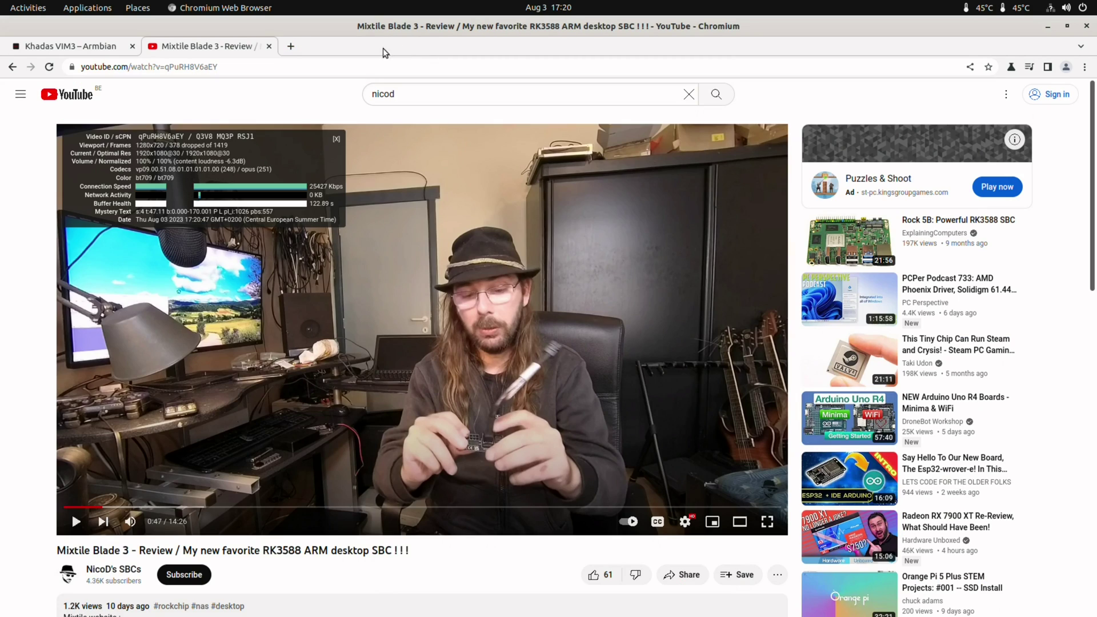
left_click(290, 46)
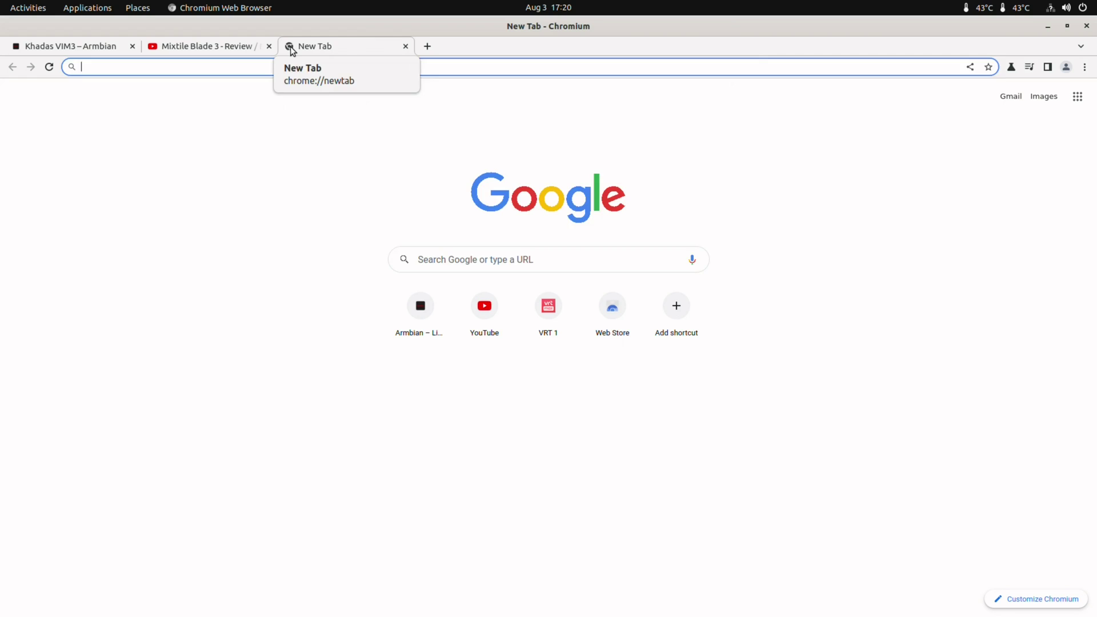
type("monkq")
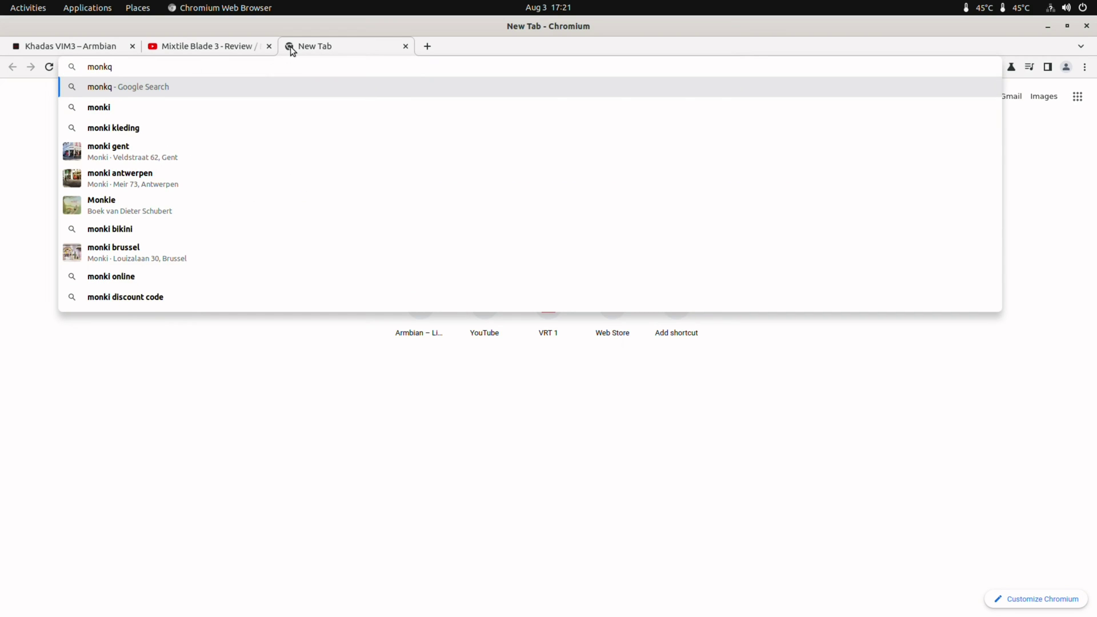
key("BackSpace")
type("a")
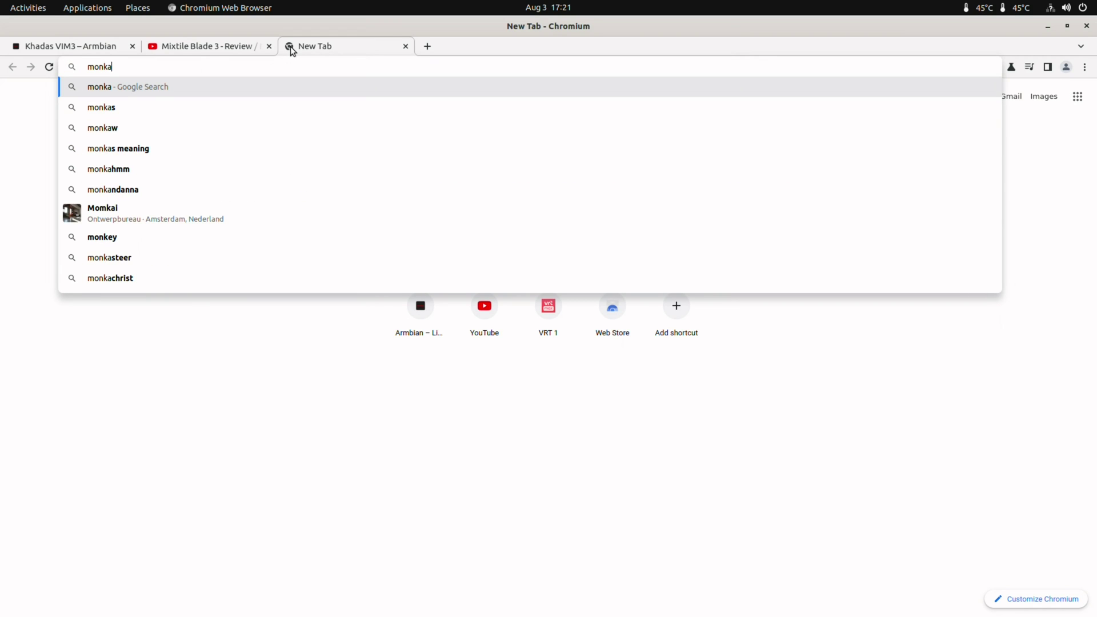
type(".sys")
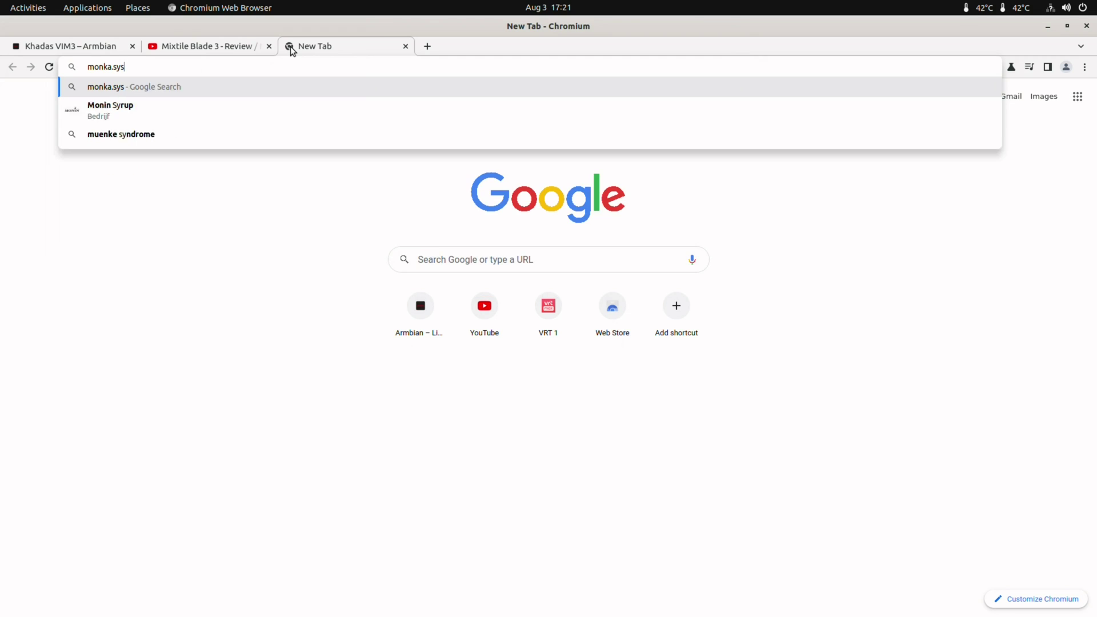
type("temonac")
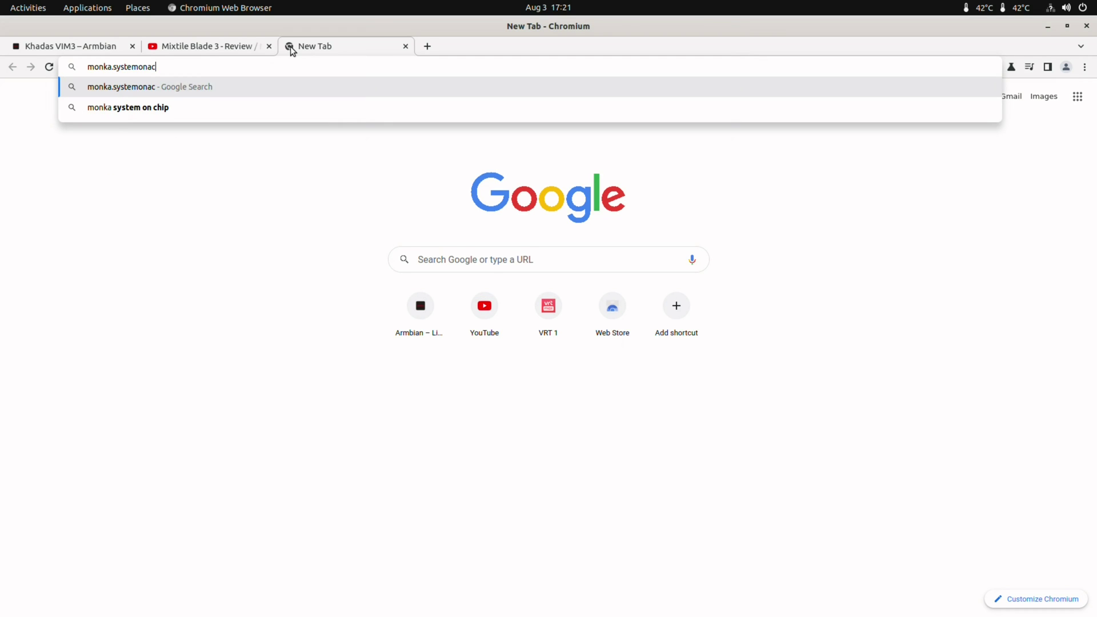
type("hip.net")
key("Return")
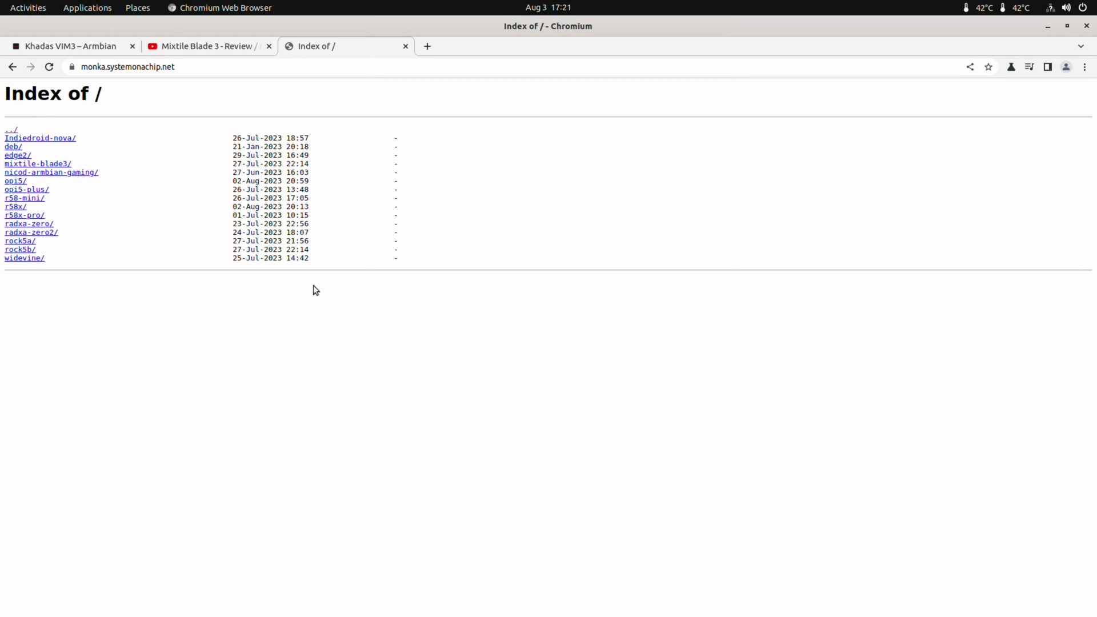
left_click_drag(328, 261, 3, 262)
left_click(60, 278)
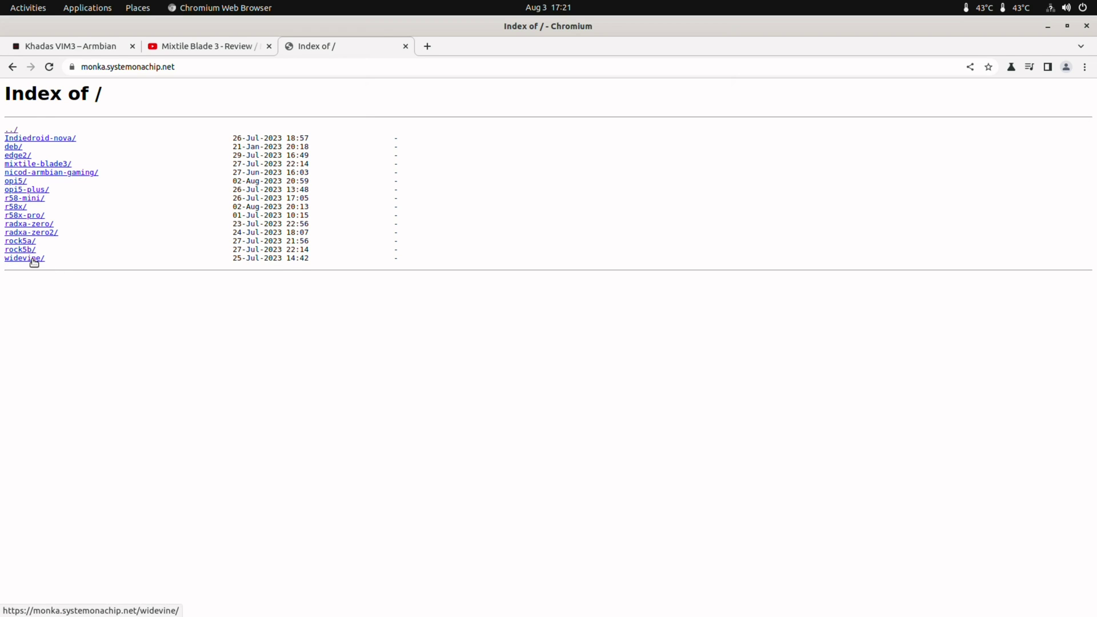
left_click(36, 260)
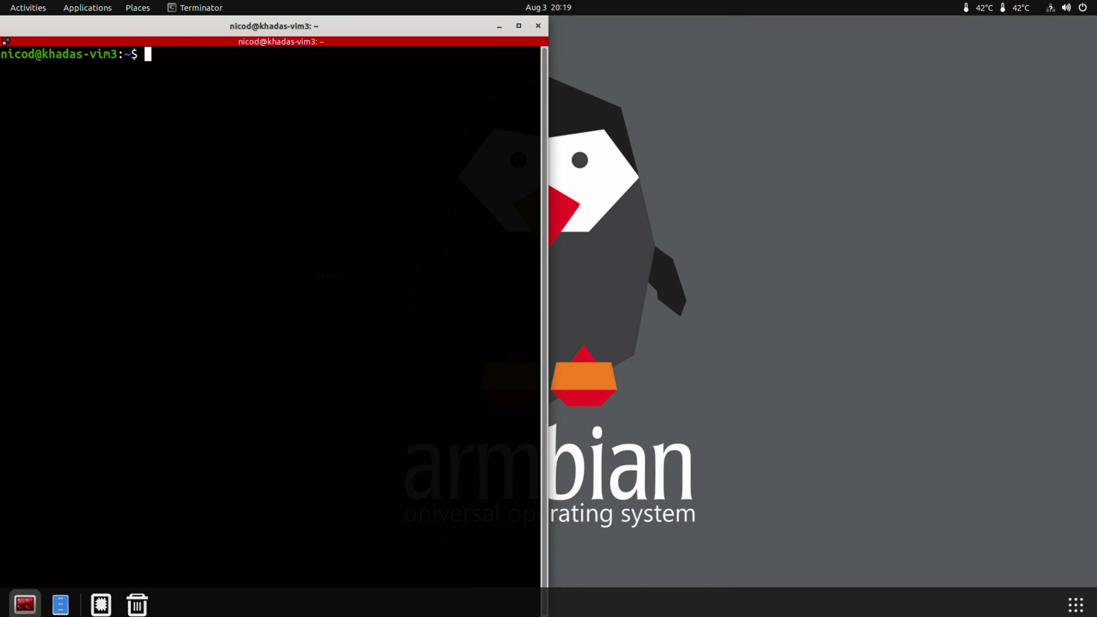
Step: Launch Chromium from Applications > Internet, drag its window right, then close it
left_click(87, 7)
mouse_move(49, 91)
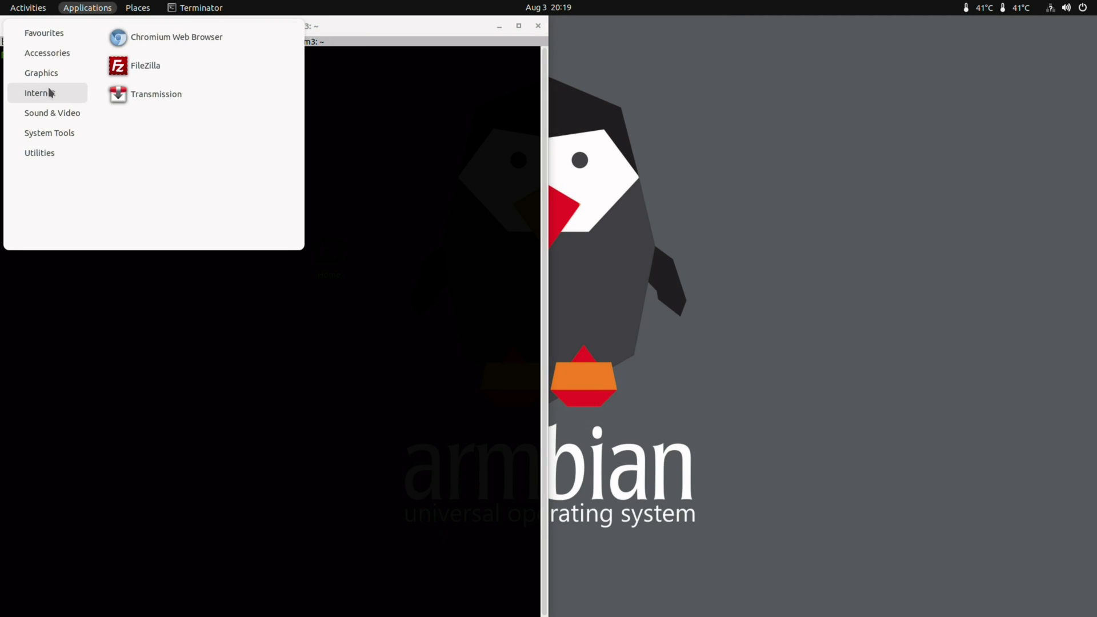
left_click(171, 37)
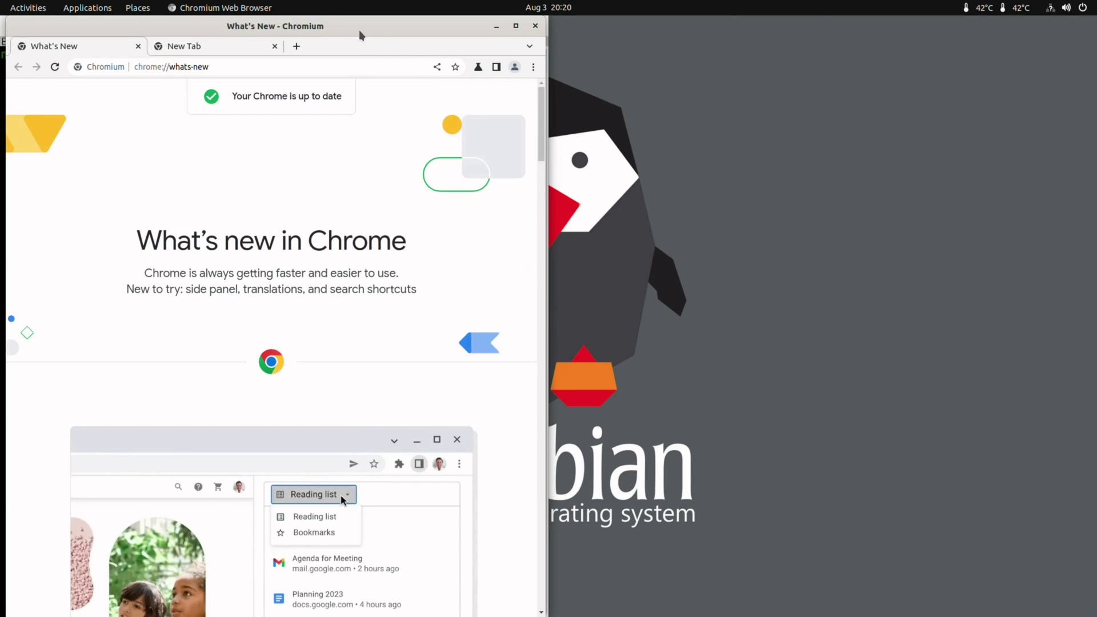
left_click_drag(361, 35, 887, 36)
left_click(1061, 26)
Step: Relaunch Chromium, load een.be and maximize the browser window with Super+Up
left_click(82, 7)
mouse_move(39, 92)
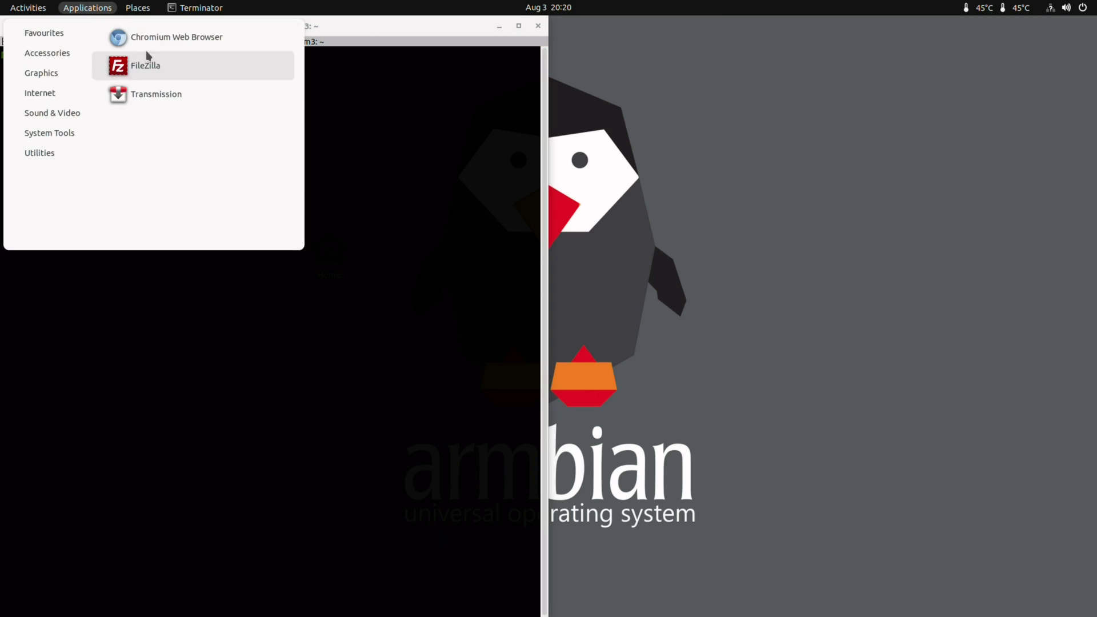
left_click(150, 39)
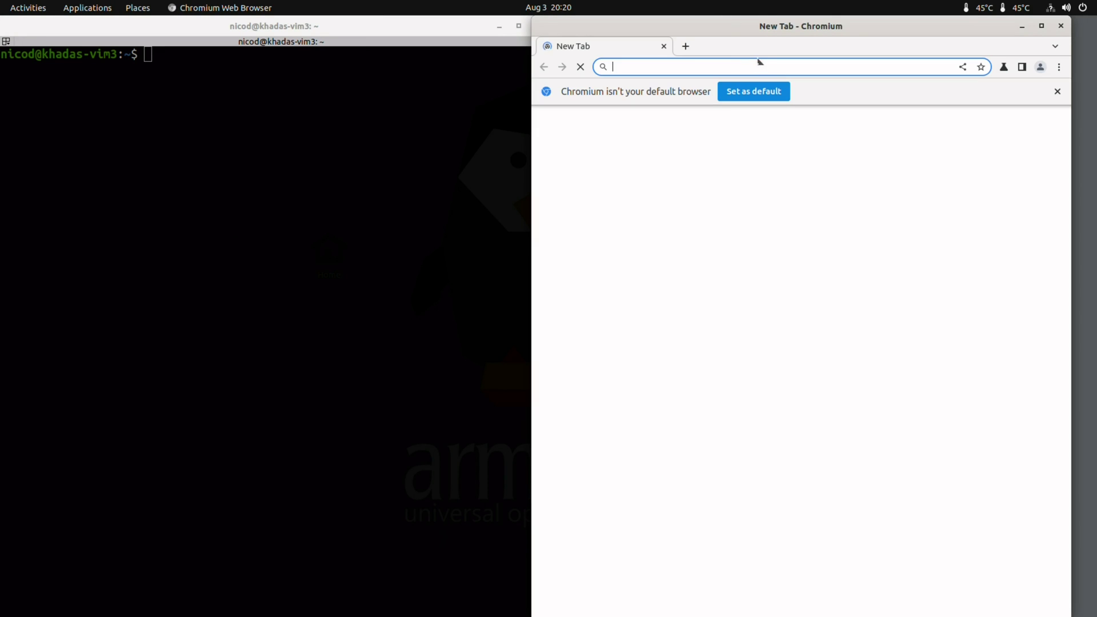
type("een")
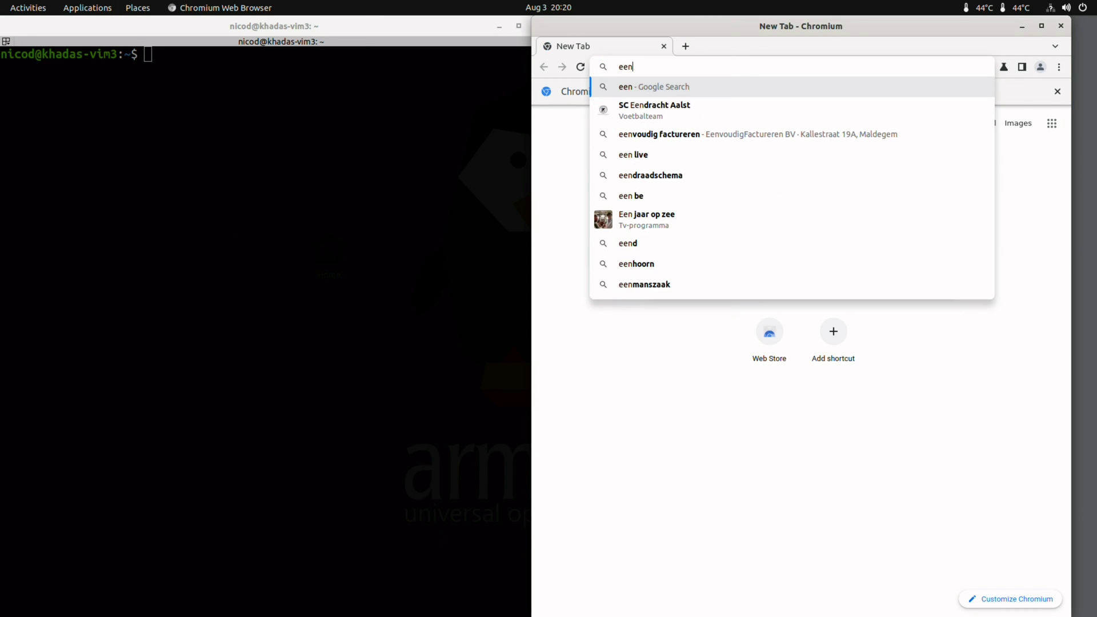
type(".be")
key("Return")
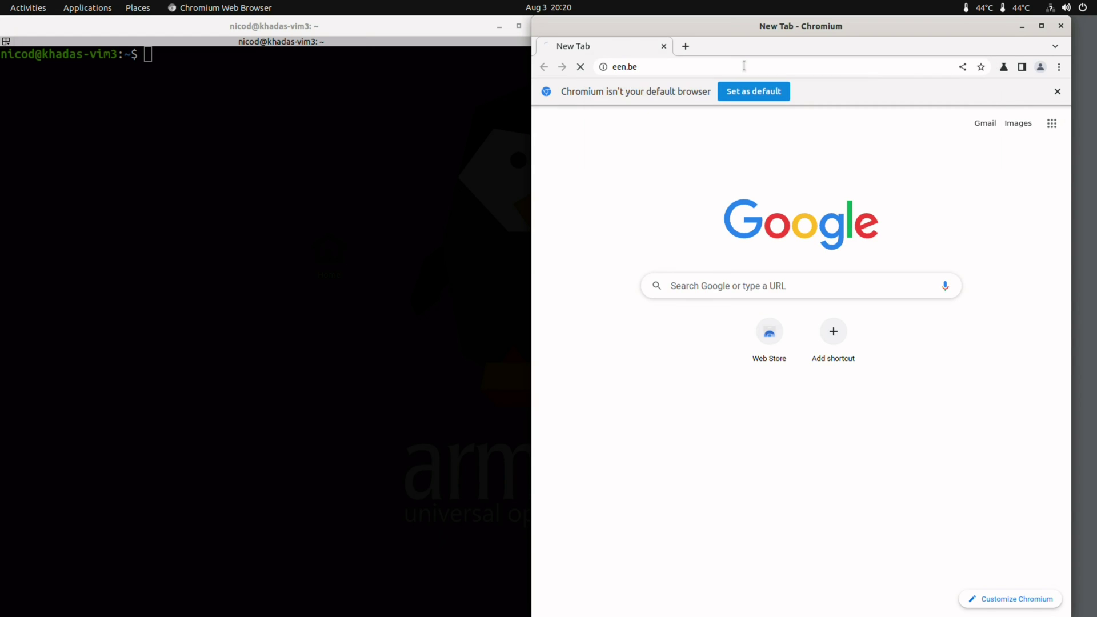
key("super+Up")
scroll(575, 242, "down", 3)
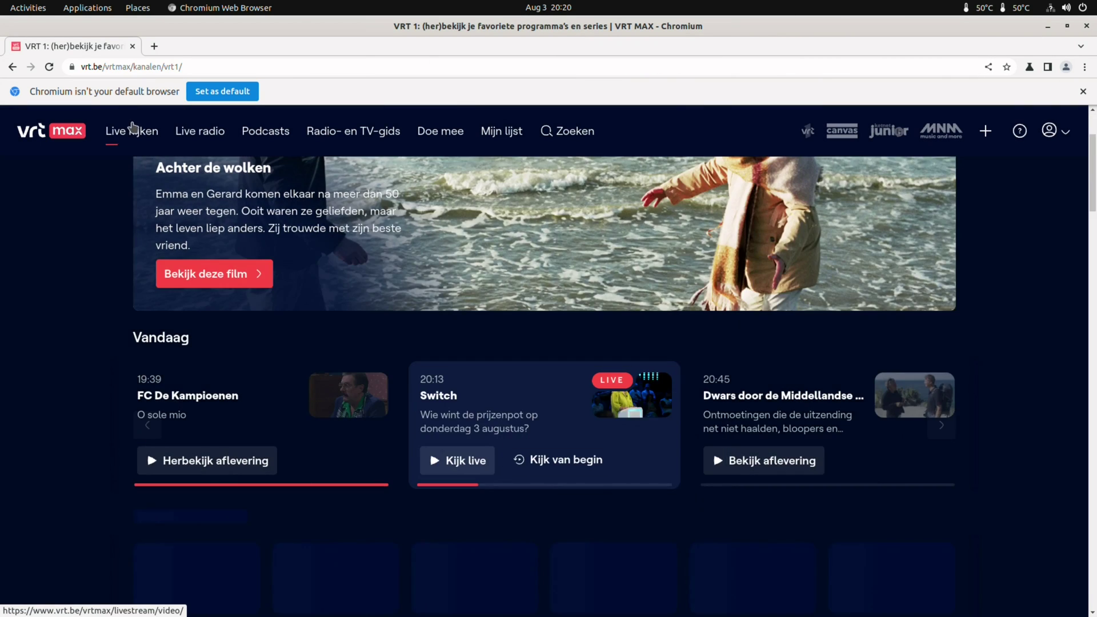
Step: Start the live stream via Live kijken and confirm Videokwaliteit is 1080p in the player settings
left_click(133, 127)
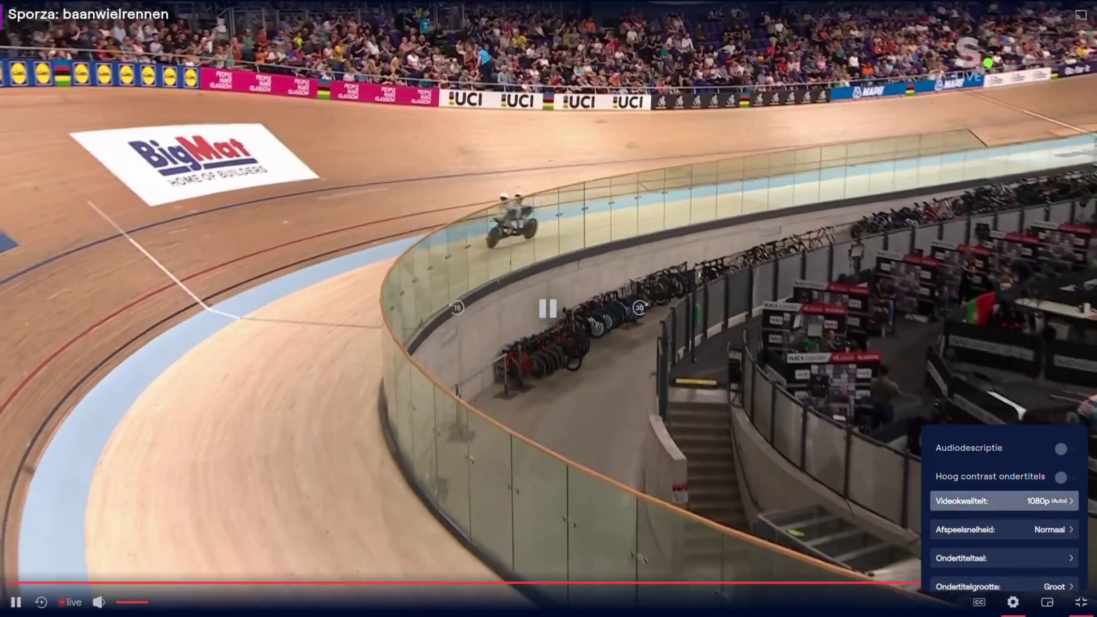
left_click(972, 500)
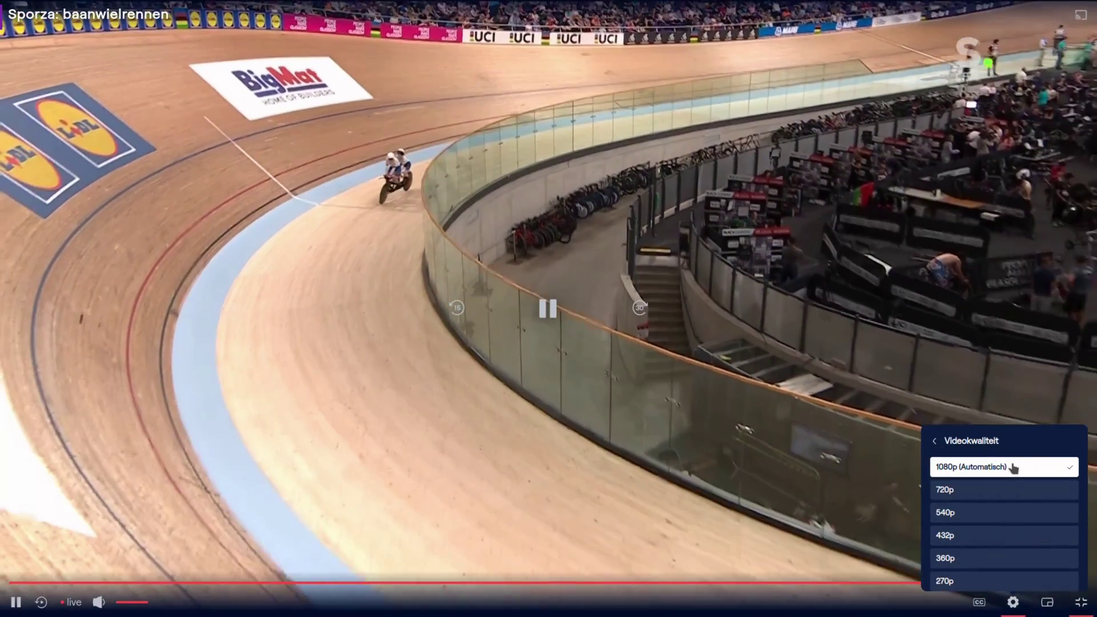
left_click(1013, 465)
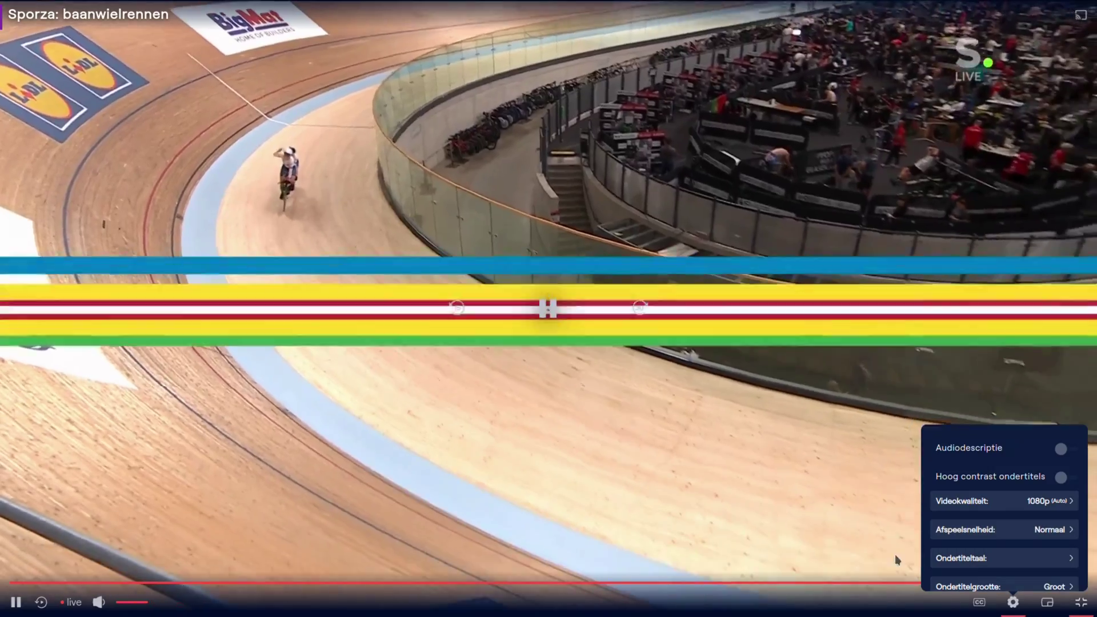
left_click(1001, 391)
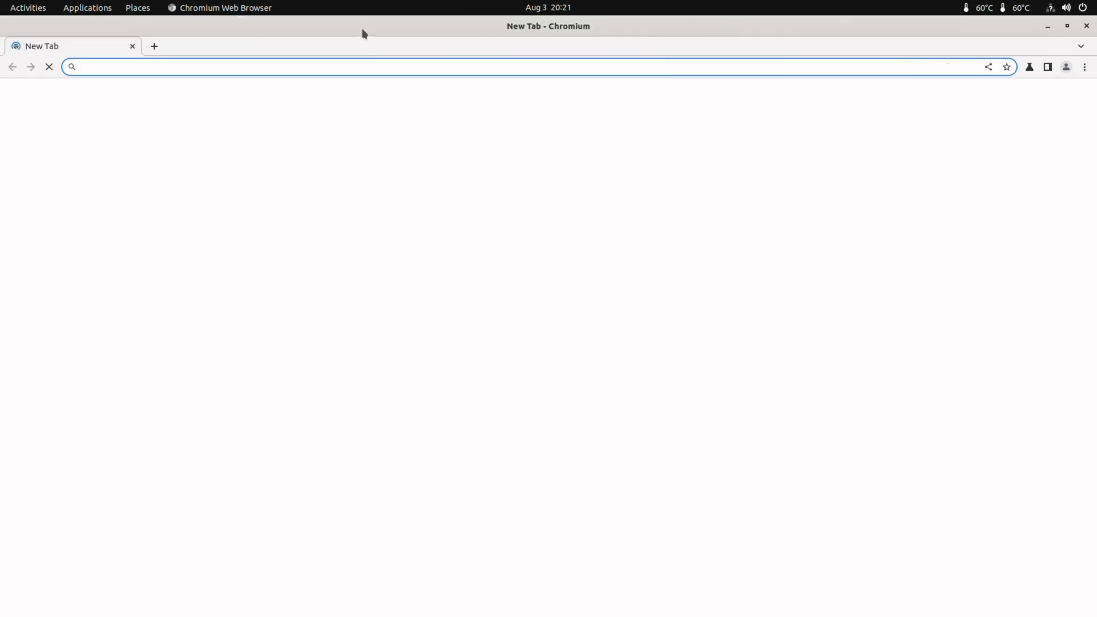
Step: Restore Chromium to half screen, run nicod-armbian-gaming in the terminal, then raise Chromium
double_click(362, 32)
left_click(237, 133)
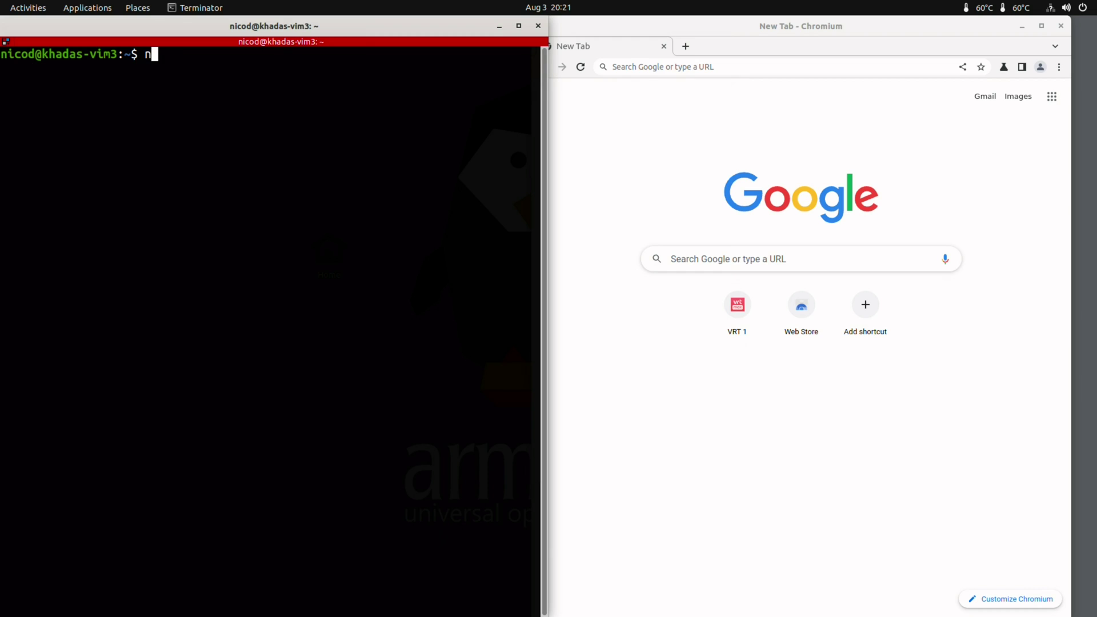
type("nicod")
key("Tab")
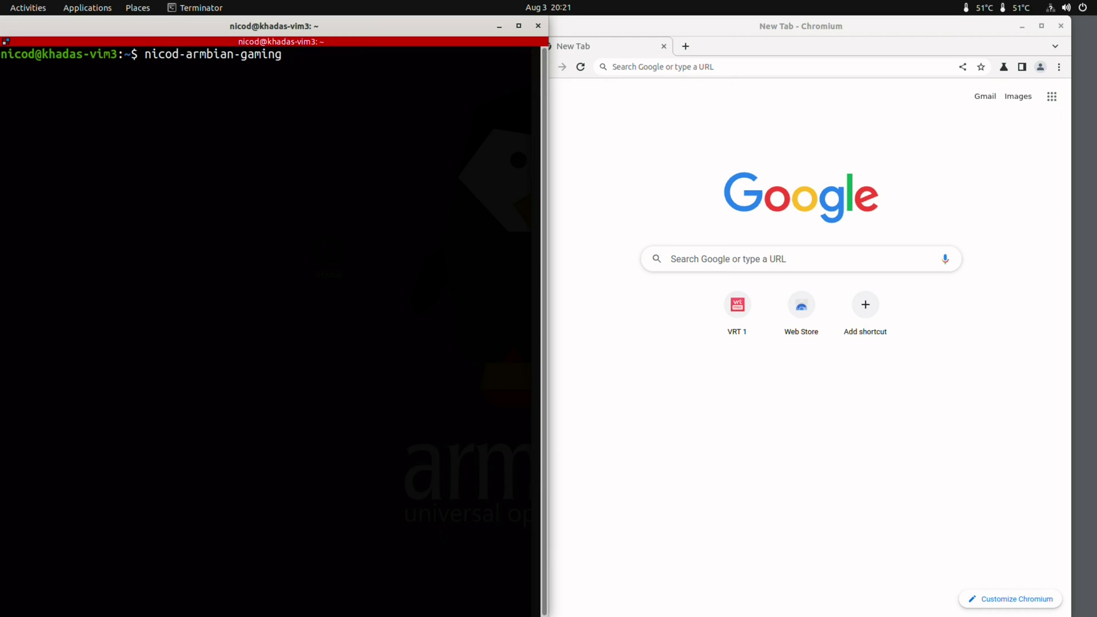
key("Return")
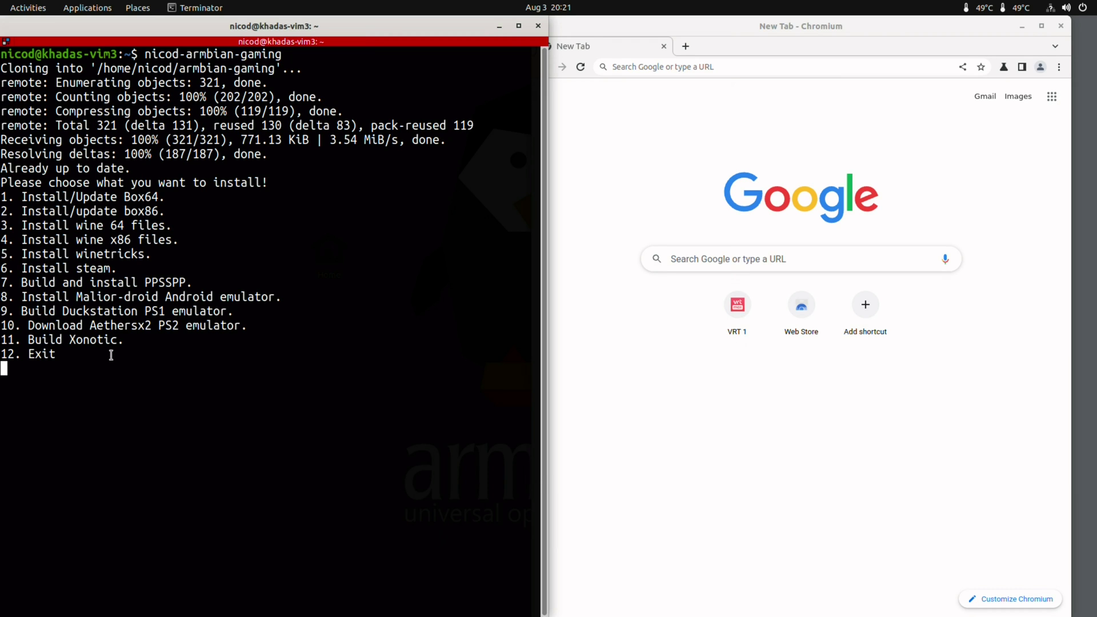
left_click_drag(129, 342, 1, 196)
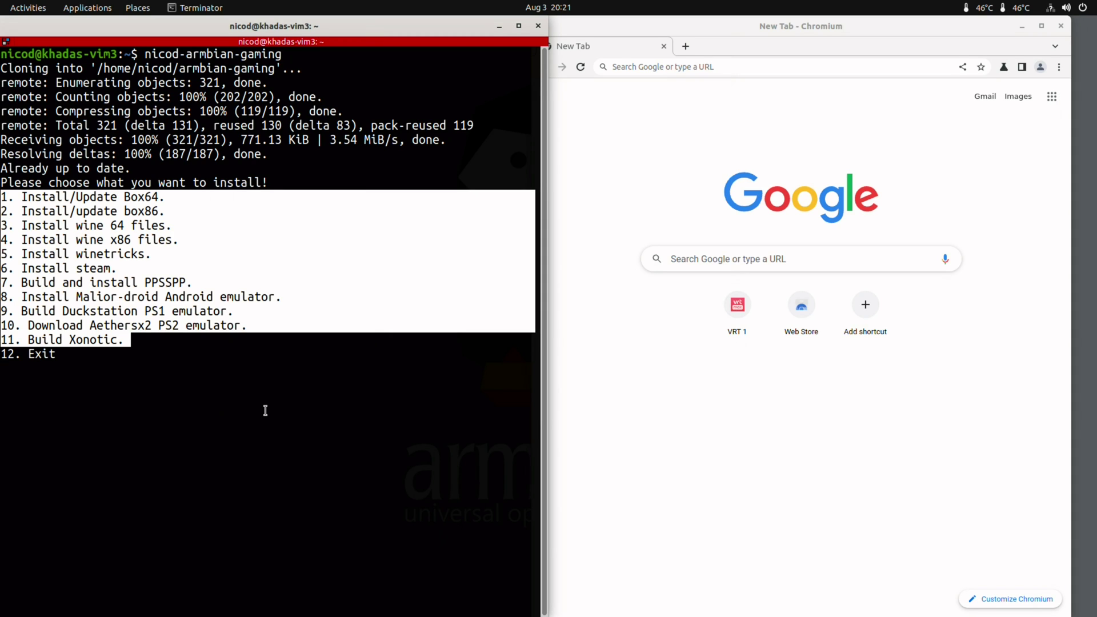
left_click(767, 429)
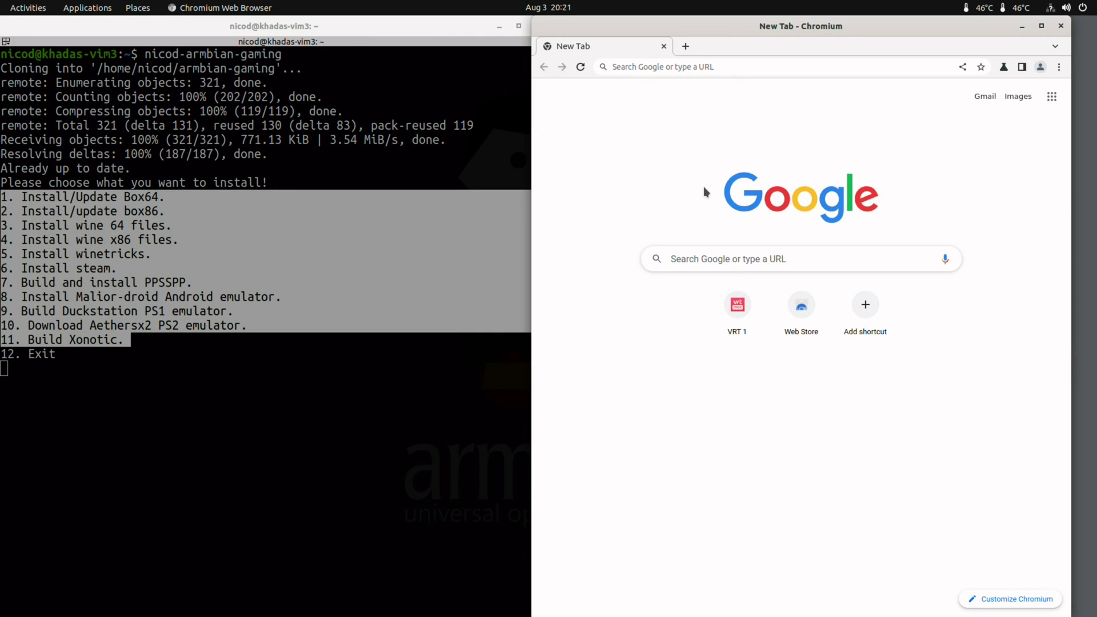
Step: Load google.com and reject its cookies with Alles afwijzen
left_click(678, 65)
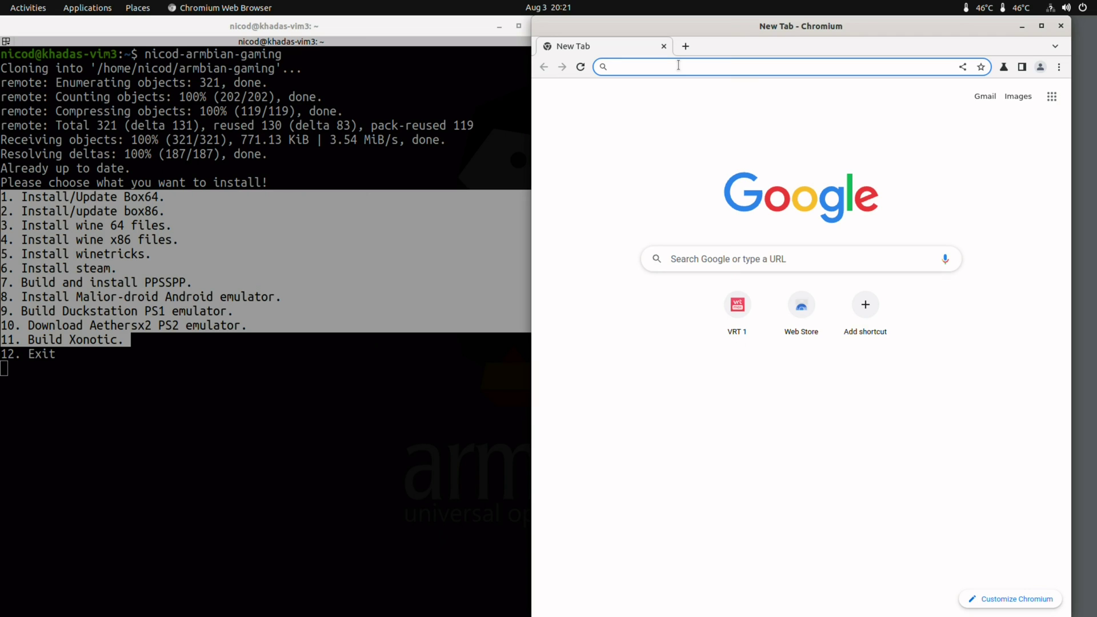
type("google")
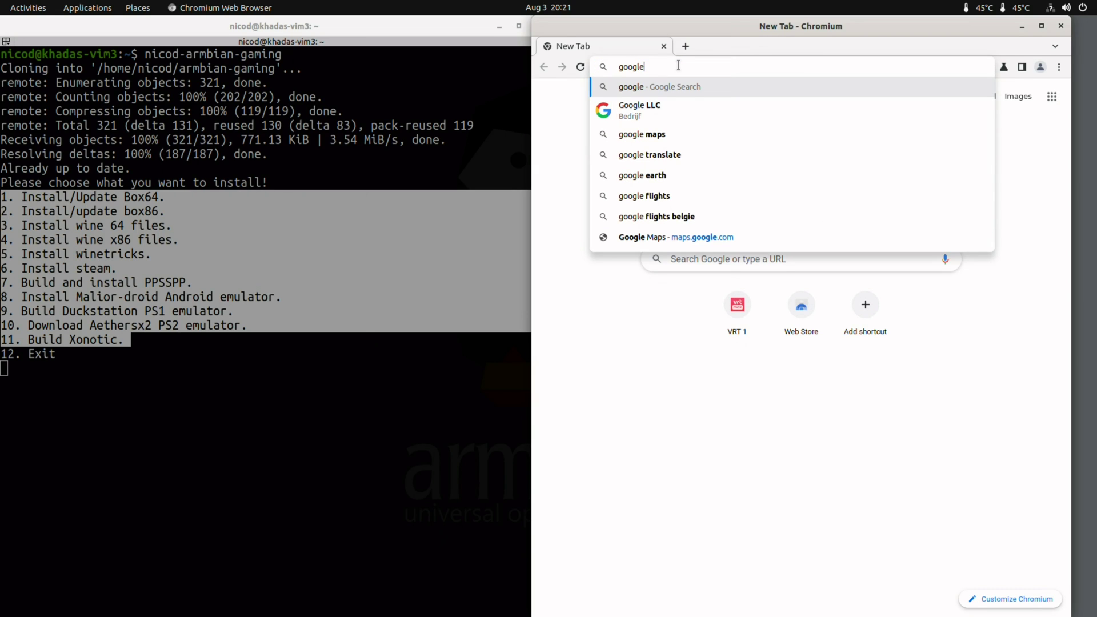
type(".com")
key("Return")
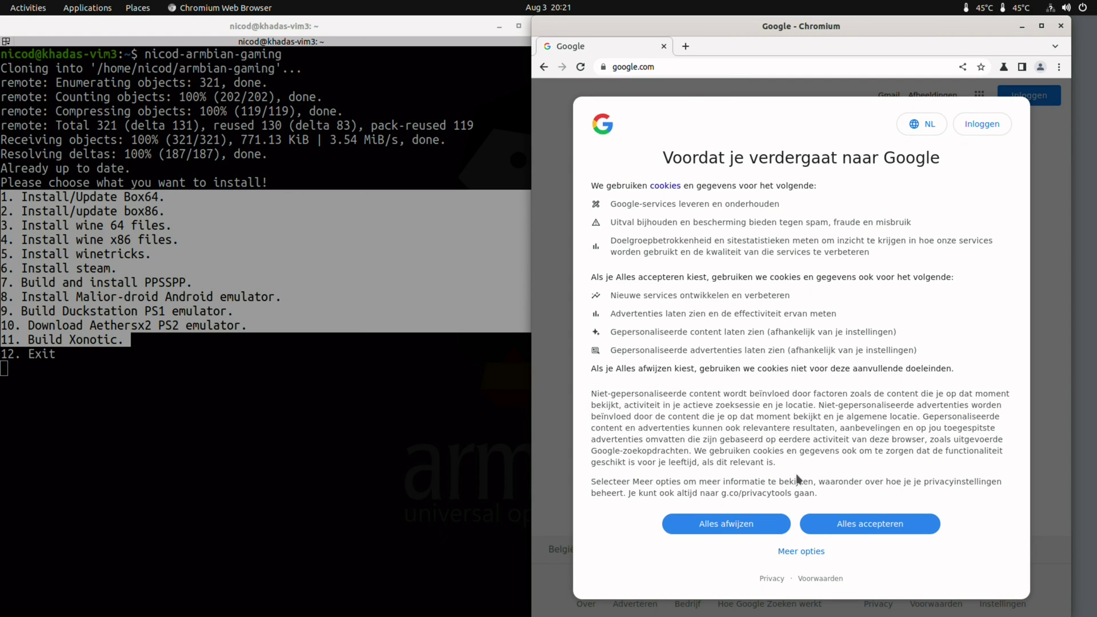
left_click(735, 523)
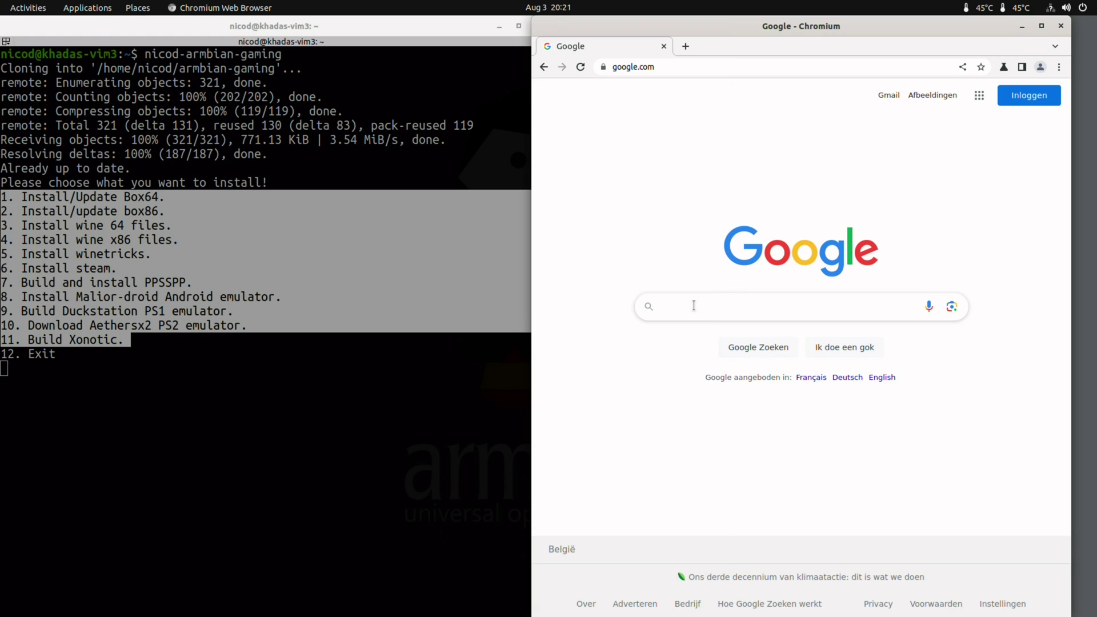
Step: Search 'my most useful linux commands armbian', open the forum post and select the swap file commands
type("my mo")
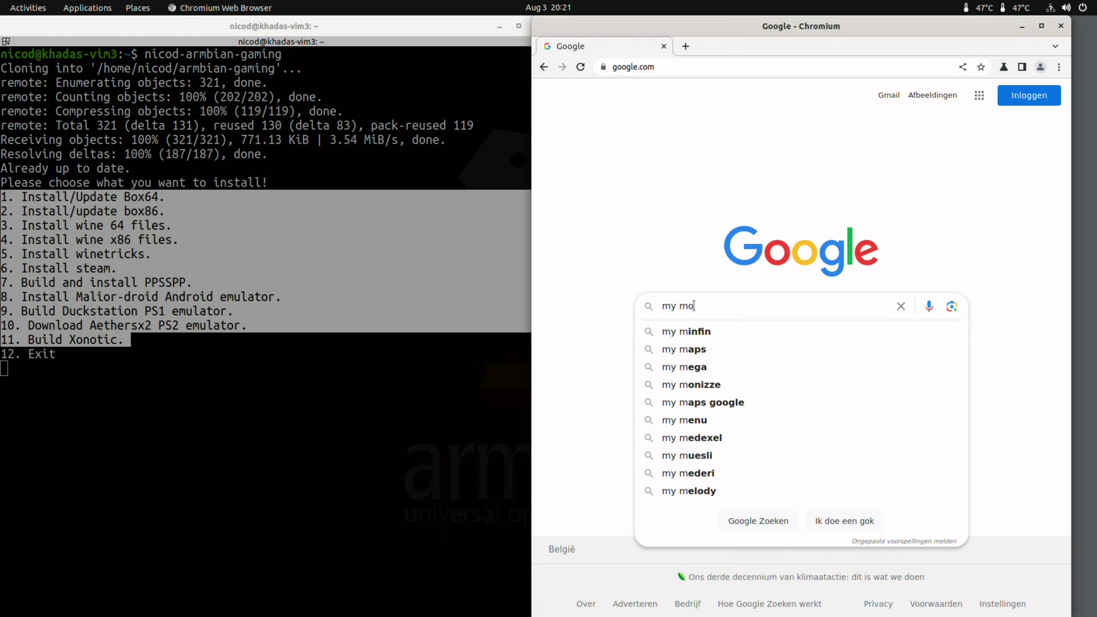
type("st useful ")
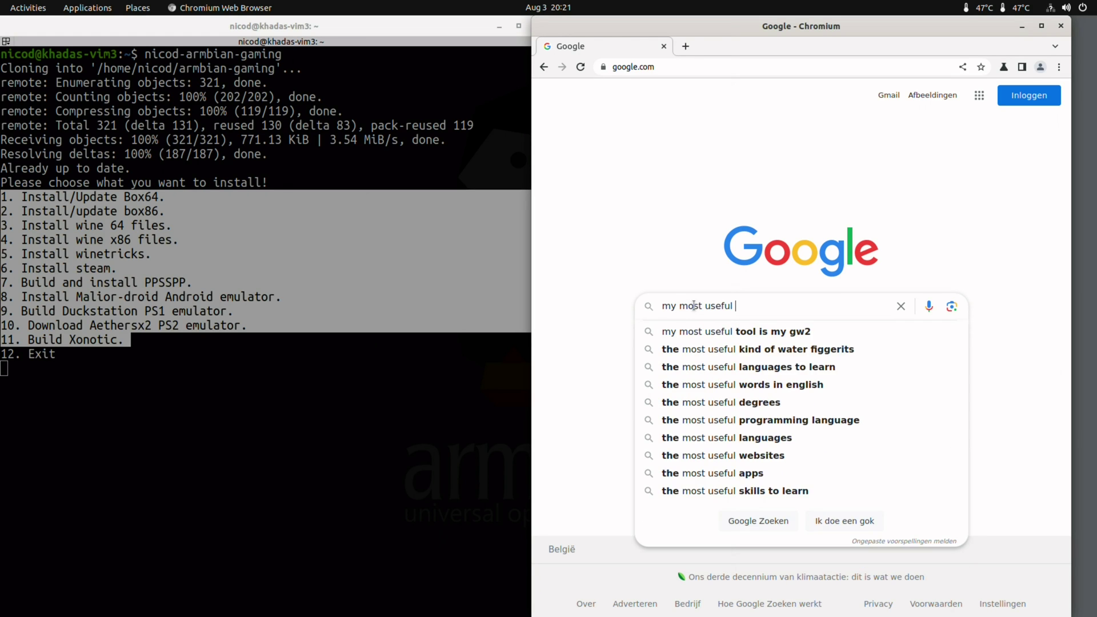
type("linux com")
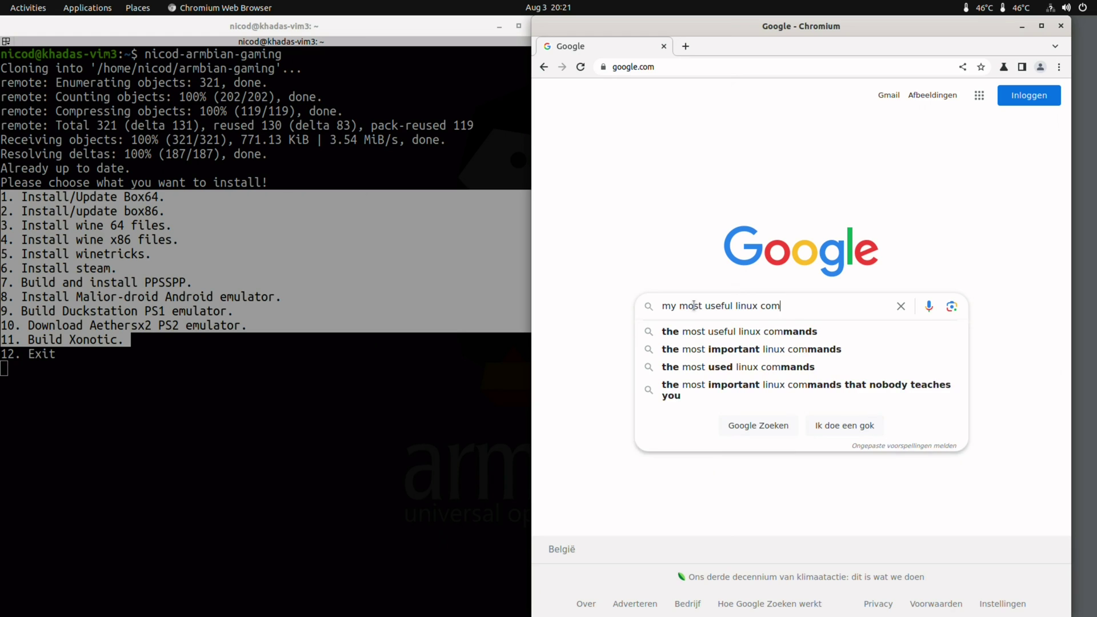
type("mands armbian")
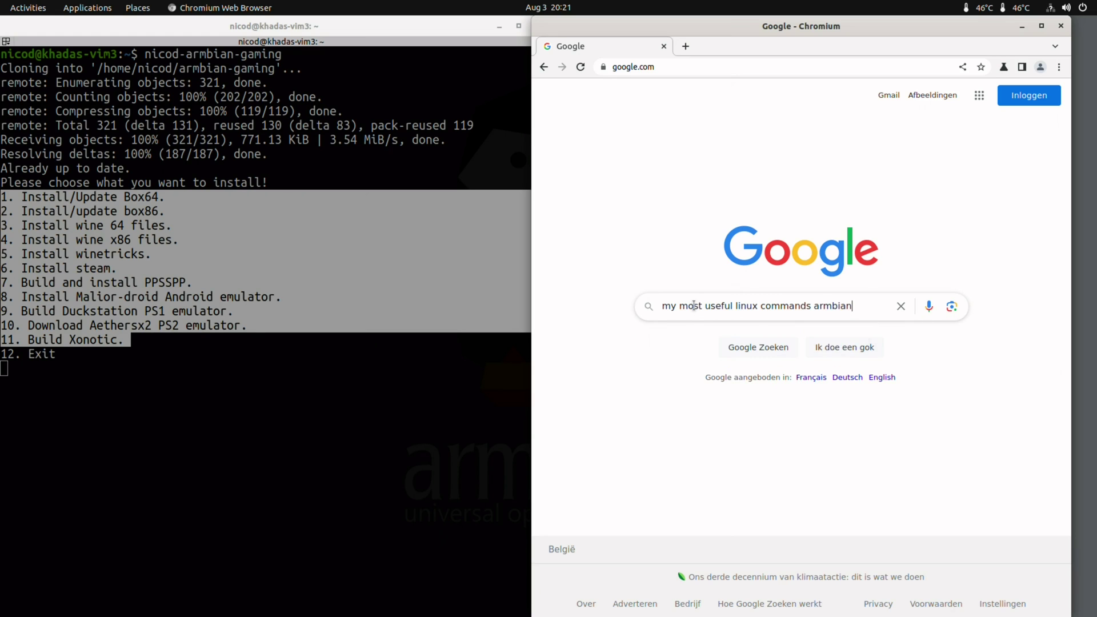
key("Return")
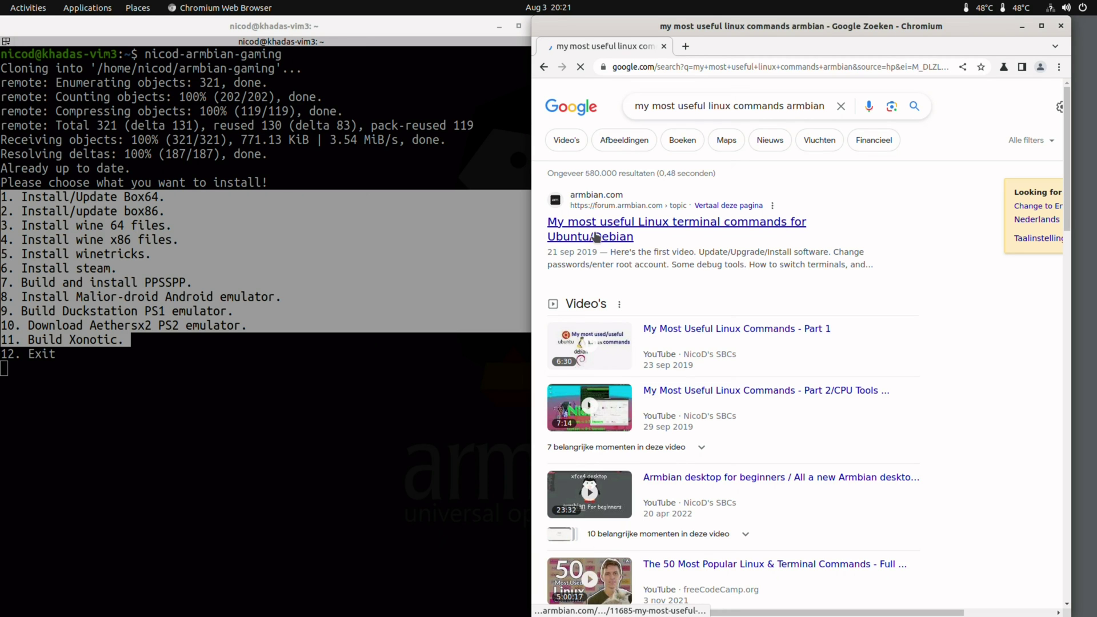
left_click(596, 237)
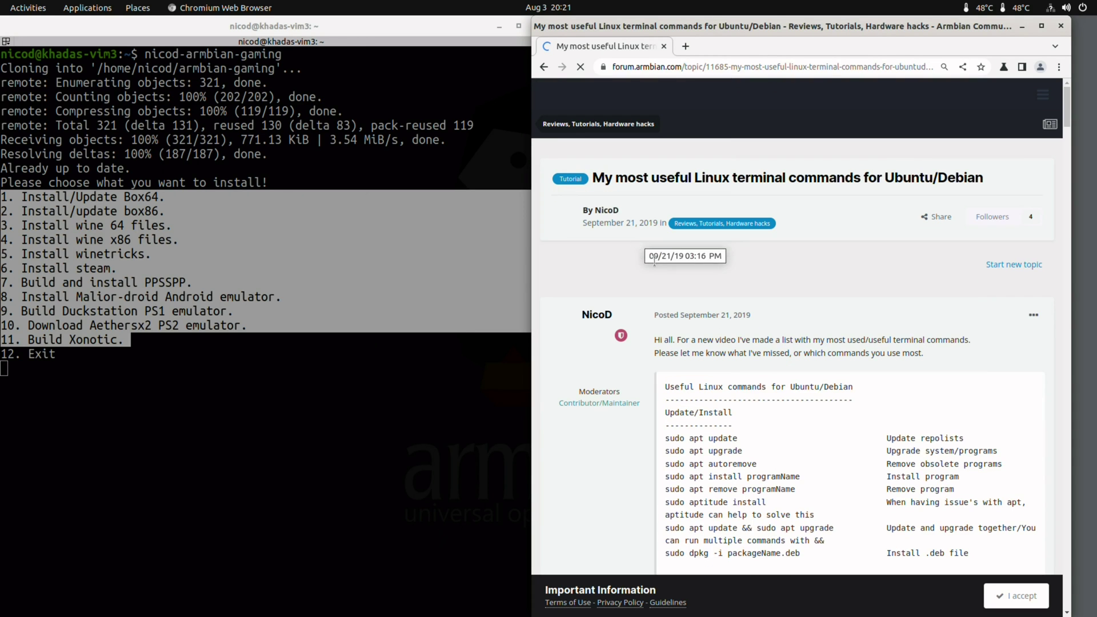
scroll(812, 391, "down", 12)
scroll(812, 392, "down", 7)
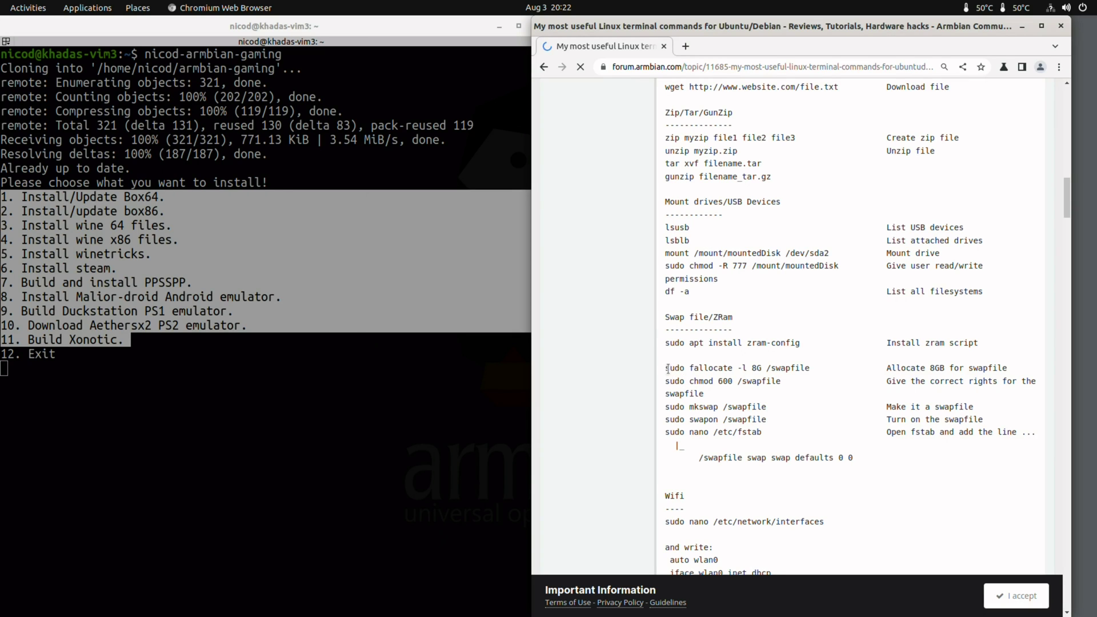
left_click_drag(668, 368, 872, 459)
Step: Exit the script with option 12, then create a 4G /swapfile (chmod 600, mkswap, swapon)
left_click(352, 400)
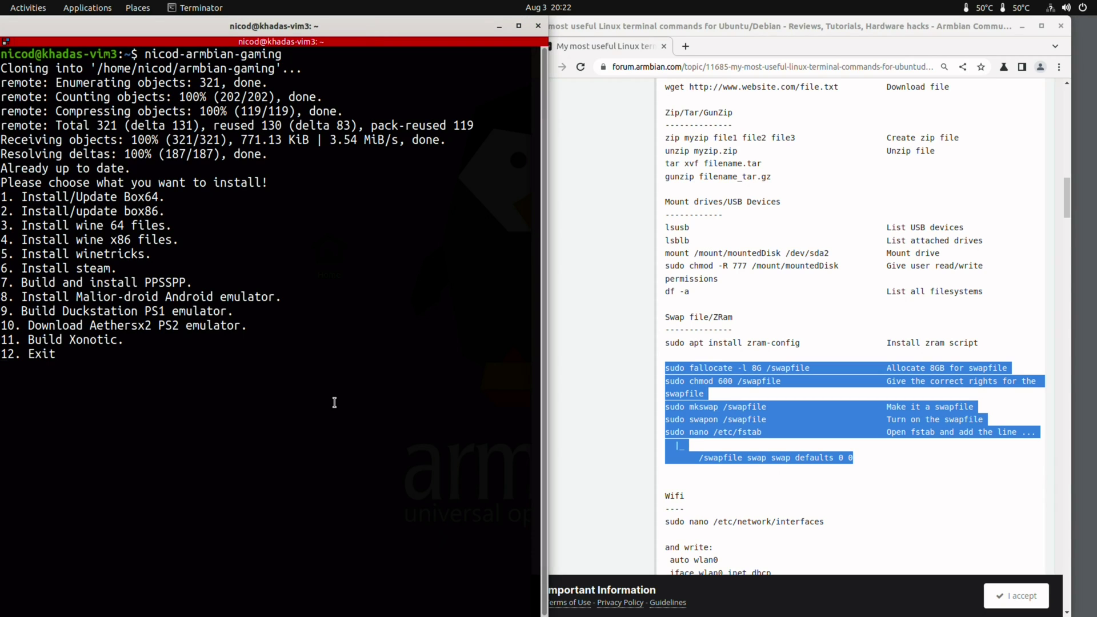
type("12")
key("Return")
type("sudo fall")
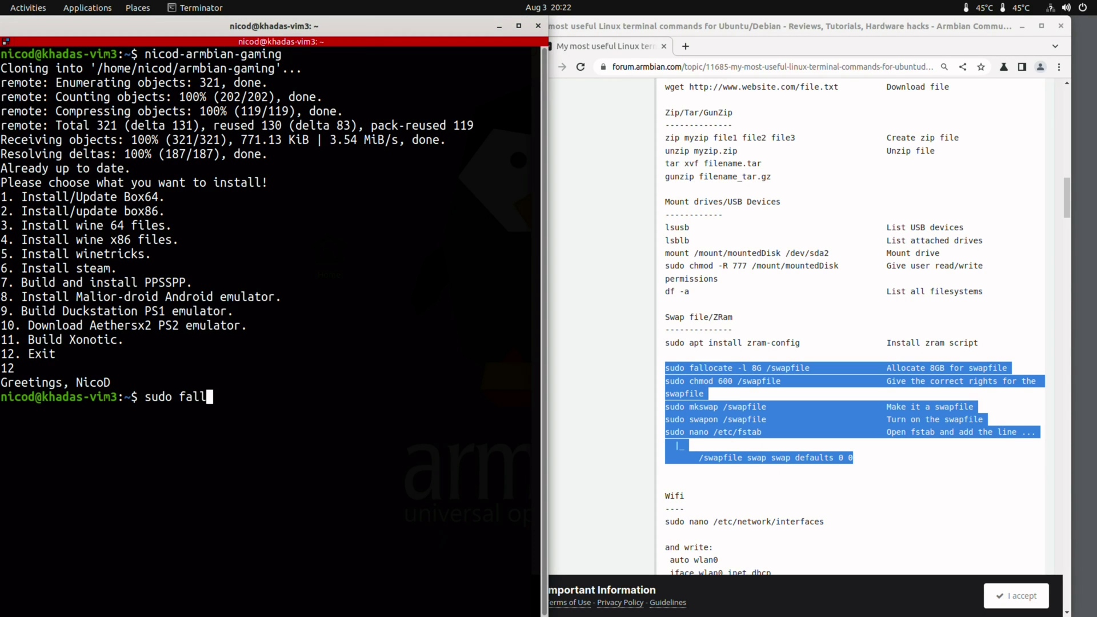
type("ocate -l 4G /swapfile")
key("Return")
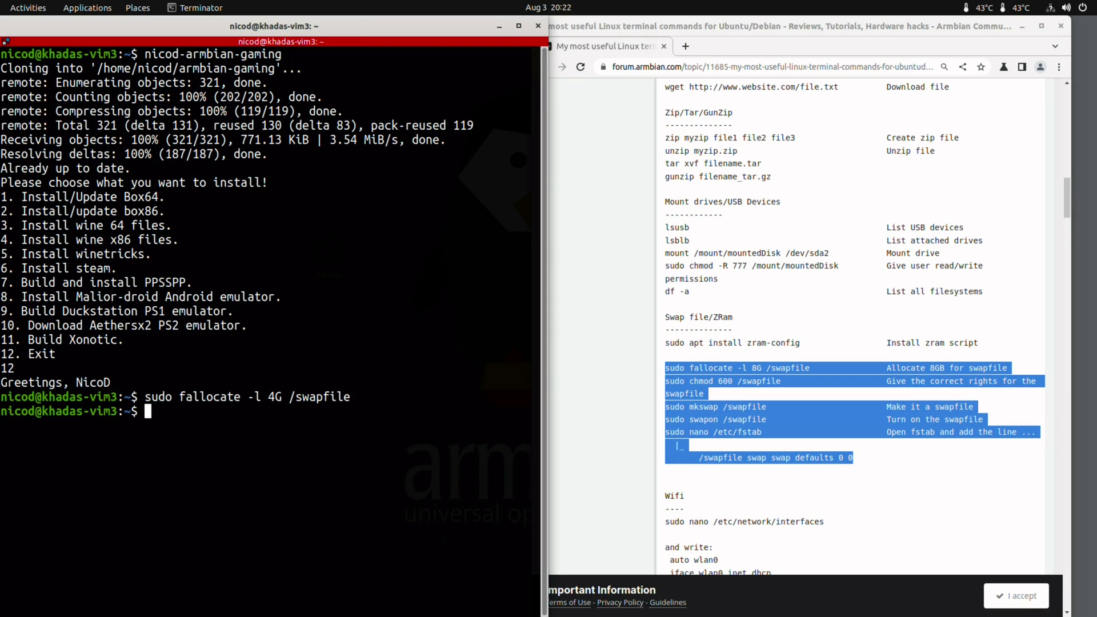
type("sudo chmod 600 /sw")
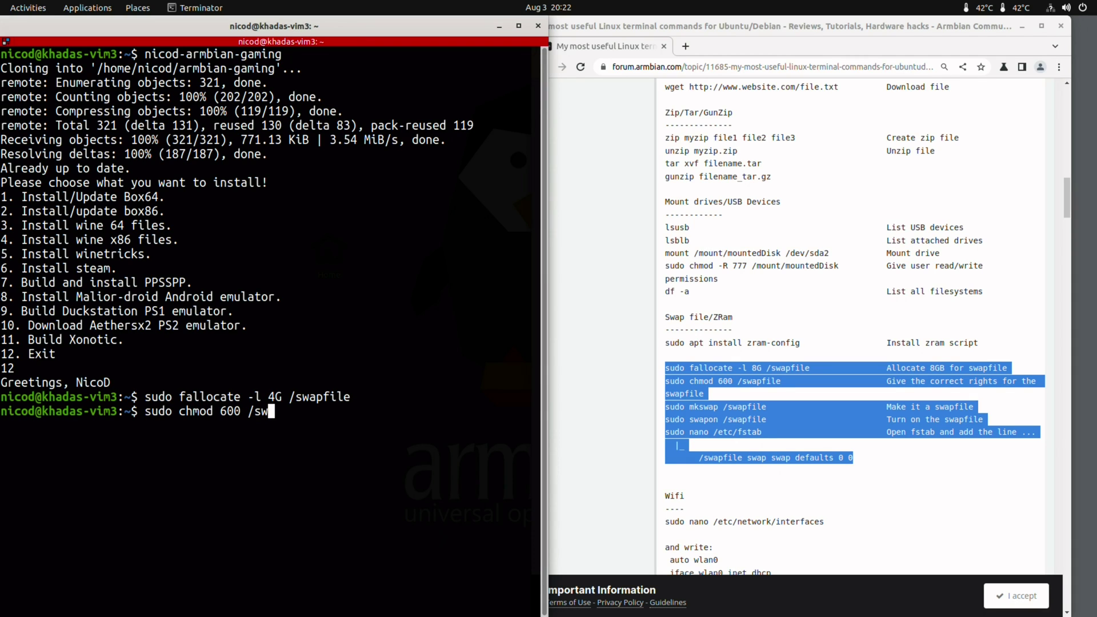
type("apfile")
key("Return")
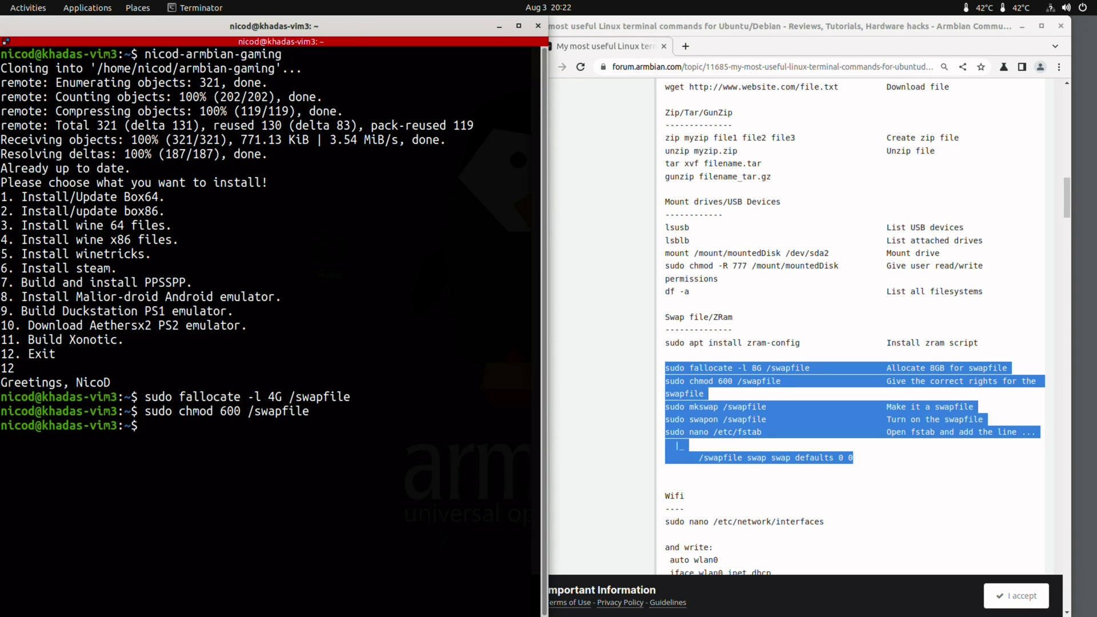
type("sudo mkswap /s")
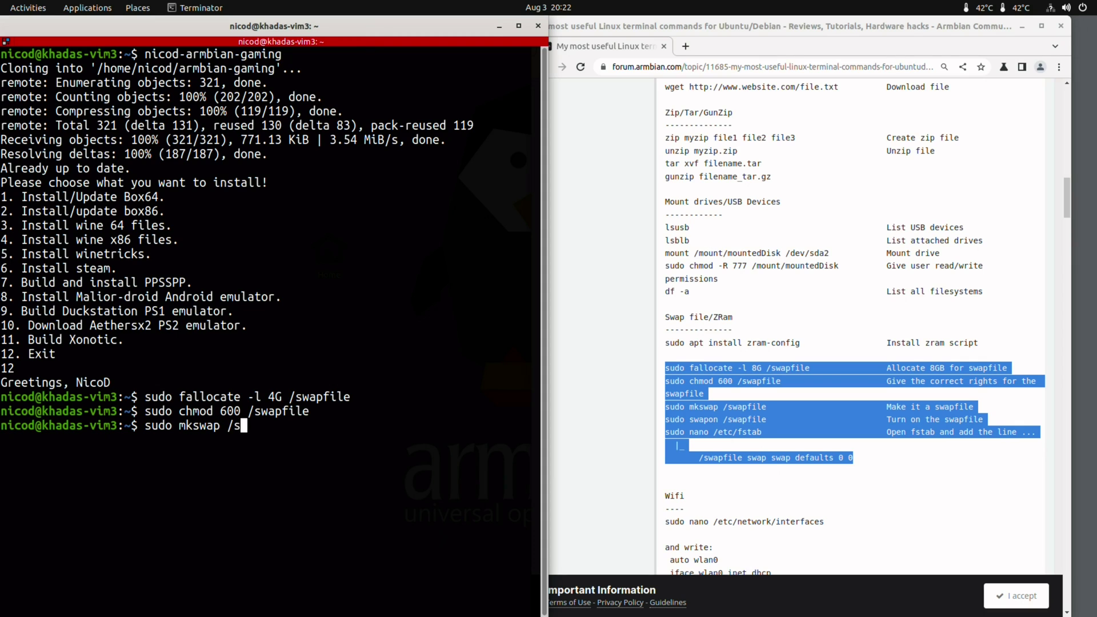
type("wapfile")
key("Return")
type("sudo swapon ")
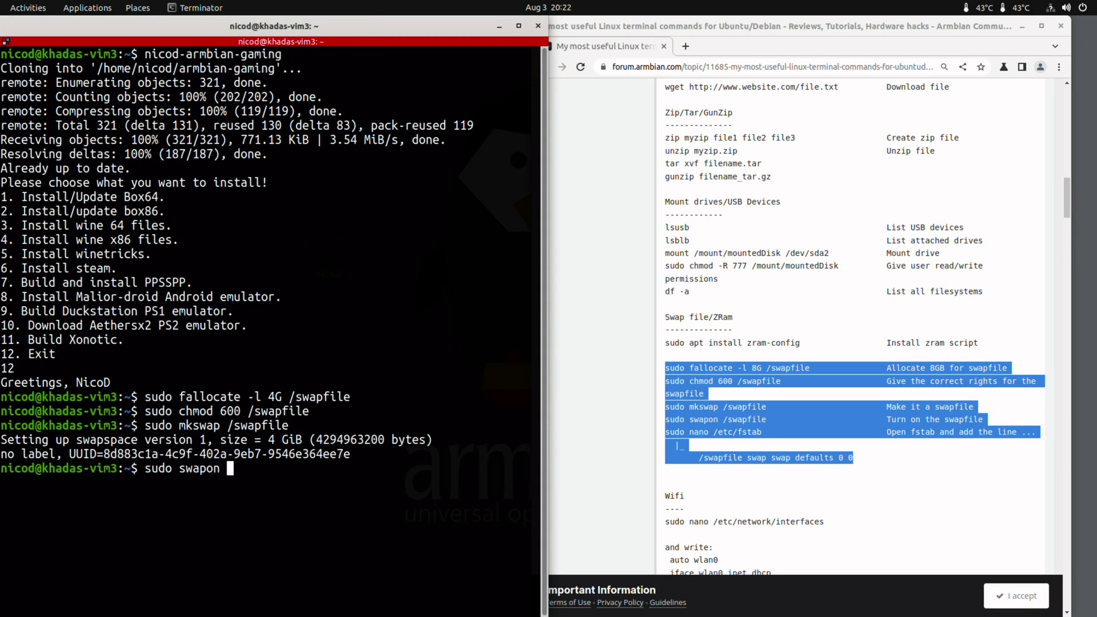
type("/swapfile")
key("Return")
Step: Check the new swap size in System Monitor's Resources graphs, then move its window aside
left_click(87, 7)
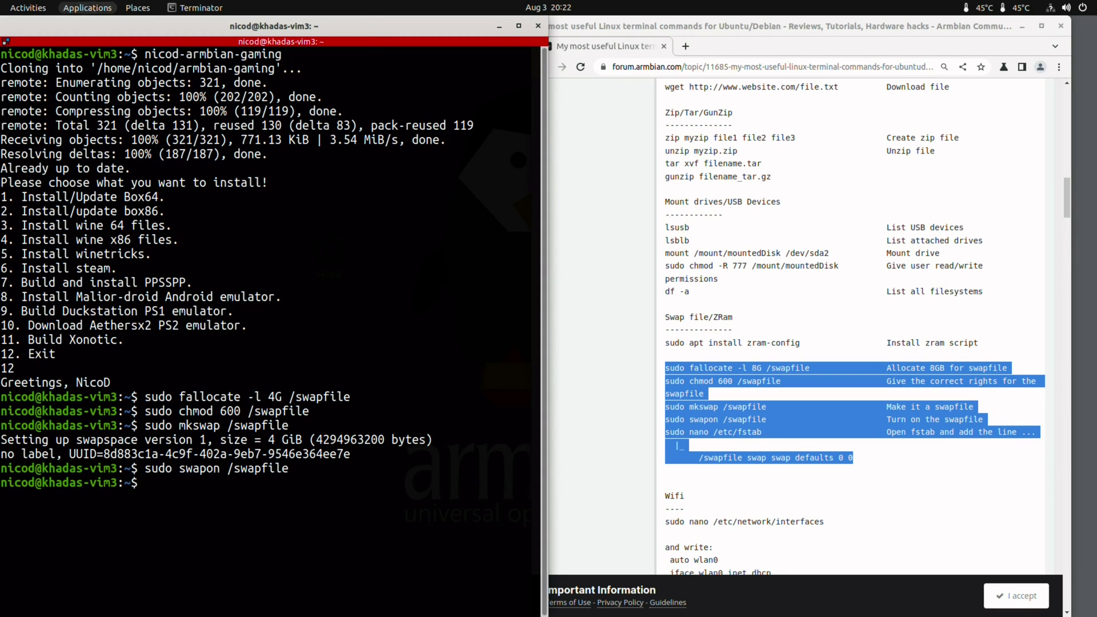
mouse_move(40, 150)
scroll(171, 143, "down", 2)
left_click(171, 174)
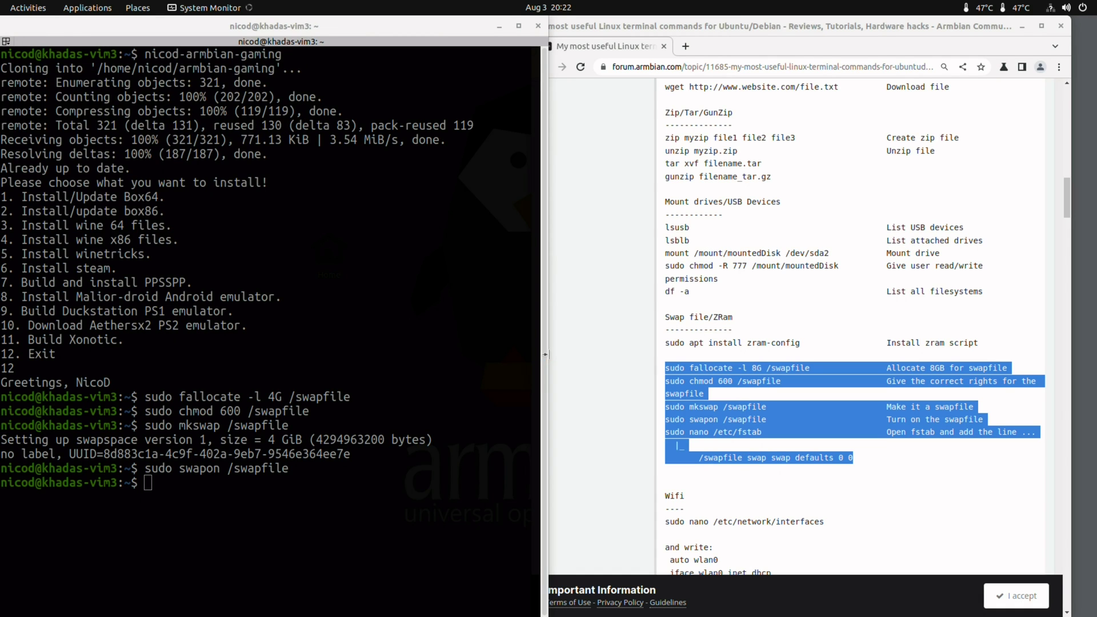
left_click(167, 41)
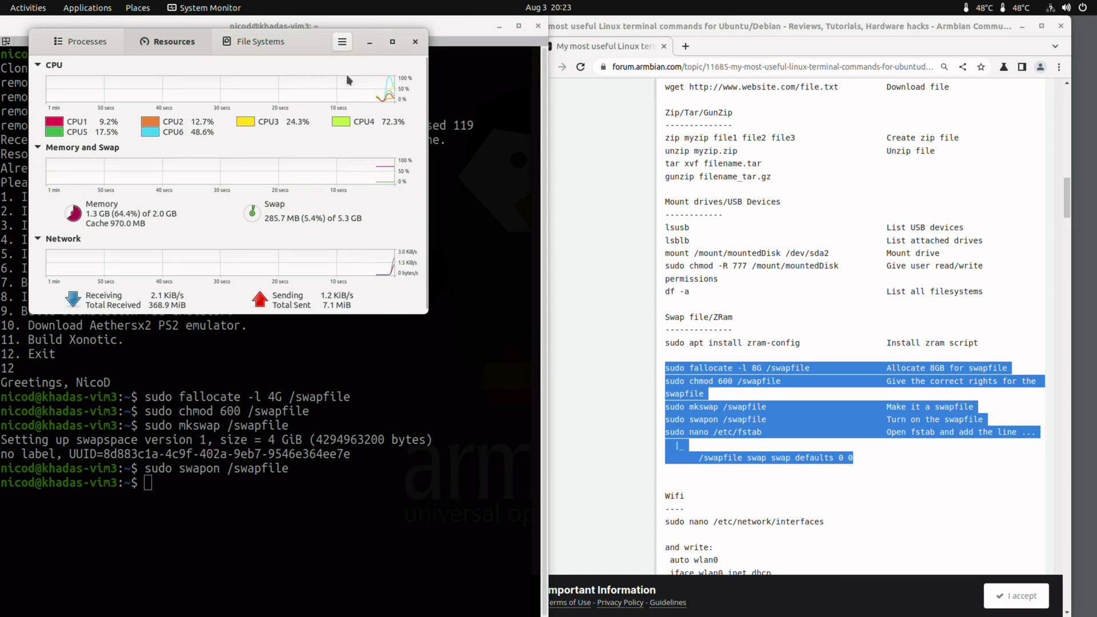
left_click_drag(317, 43, 997, 343)
left_click(388, 488)
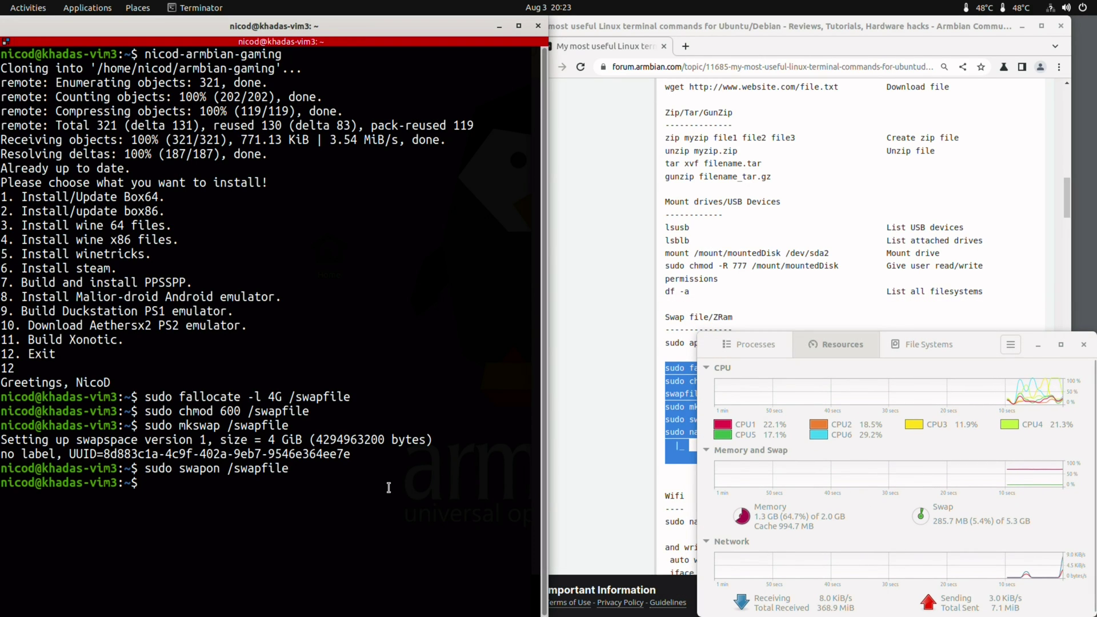
Step: Add '/swapfile swap swap defaults' to /etc/fstab in nano, save, and recall the gaming script command
type("sudo nano /etc/fstab")
key("Return")
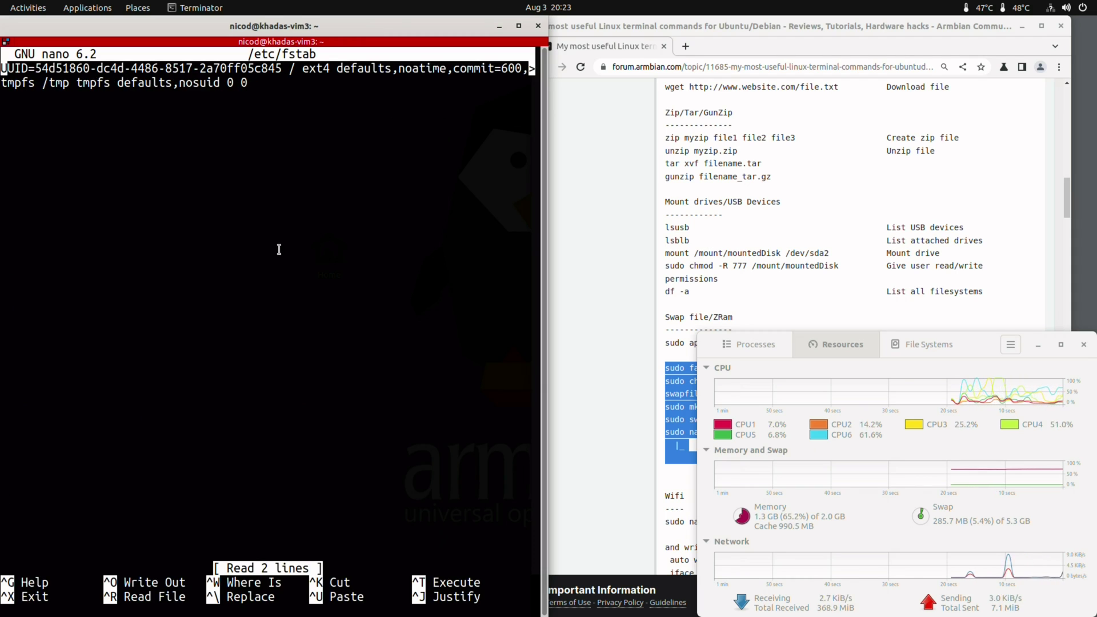
key("Down")
key("Down")
type("/swapfile swap swap ")
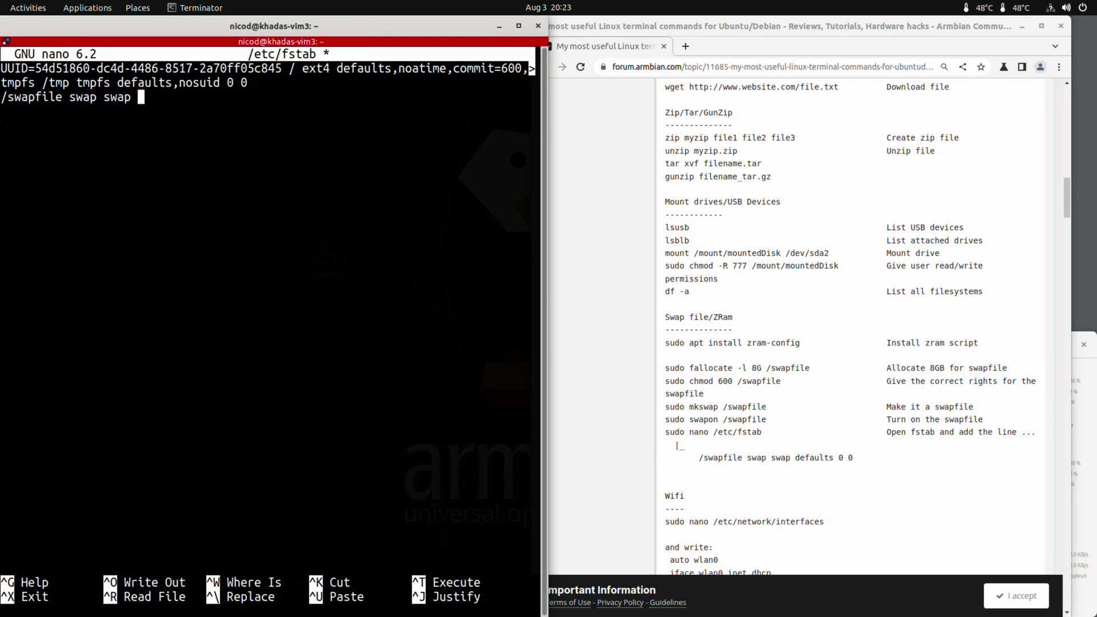
type("defaults 0 0")
key("ctrl+x")
key("y")
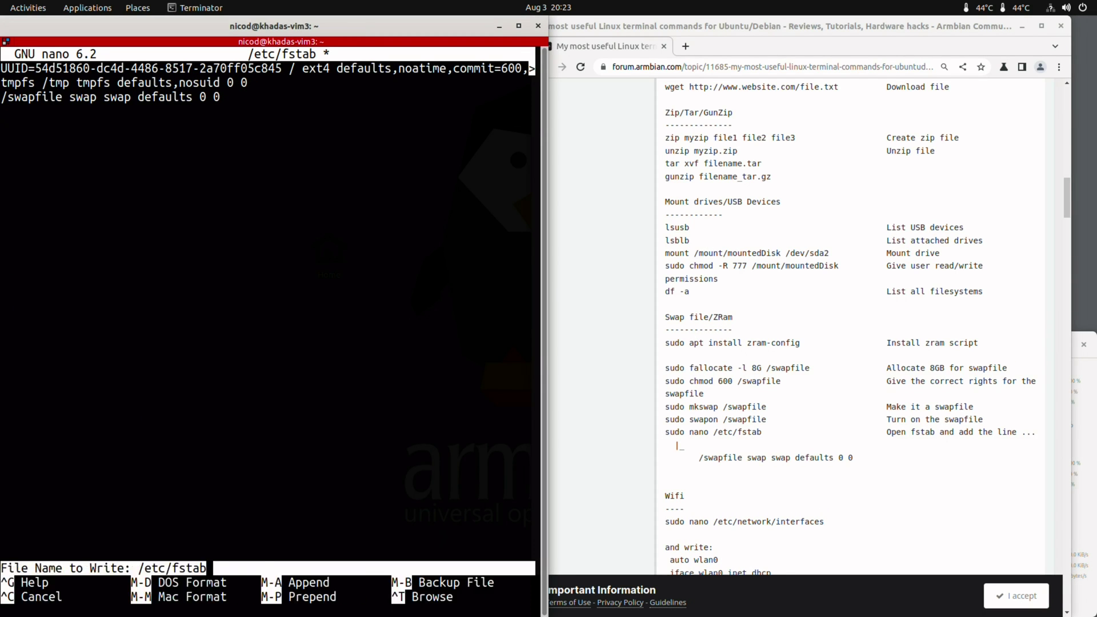
key("Return")
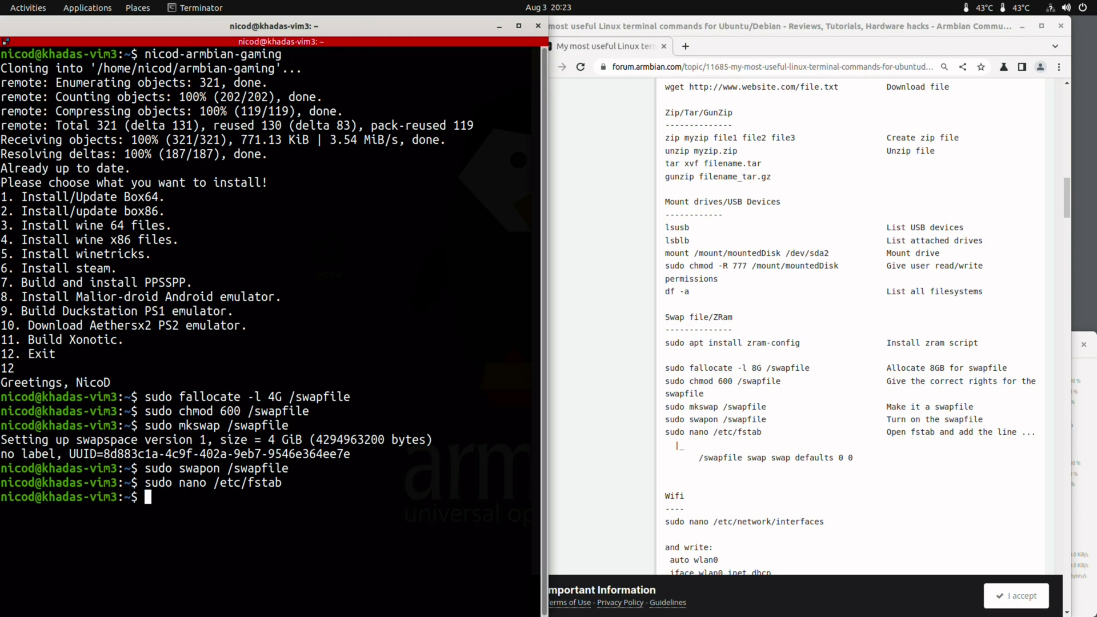
type("nico")
key("Tab")
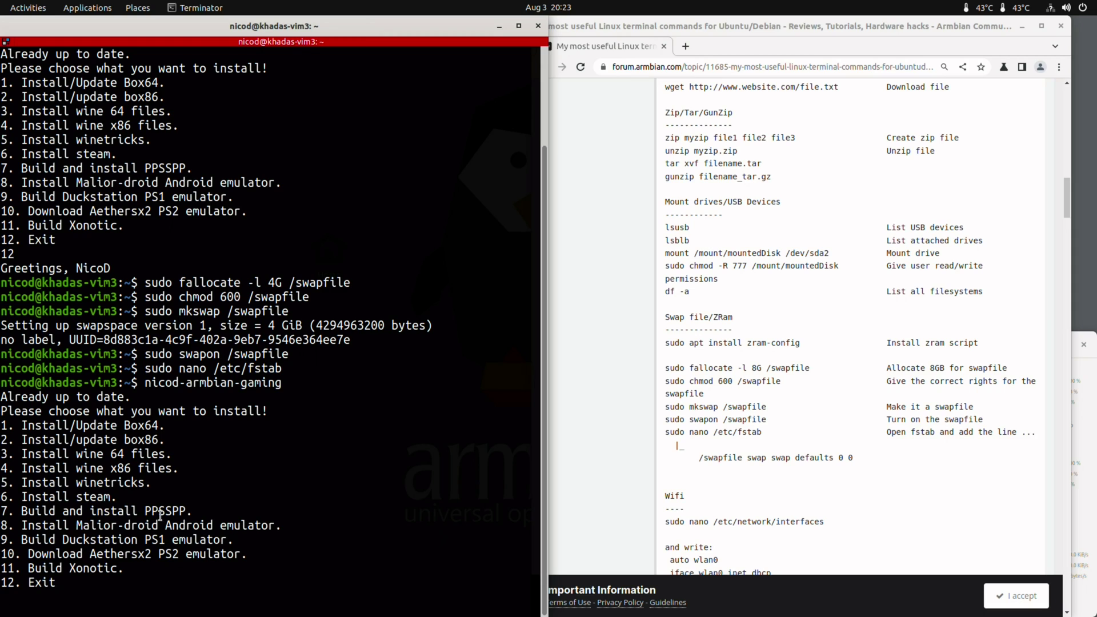
Step: Run the gaming script's option 7 to clone, compile and install PPSSPP
triple_click(172, 510)
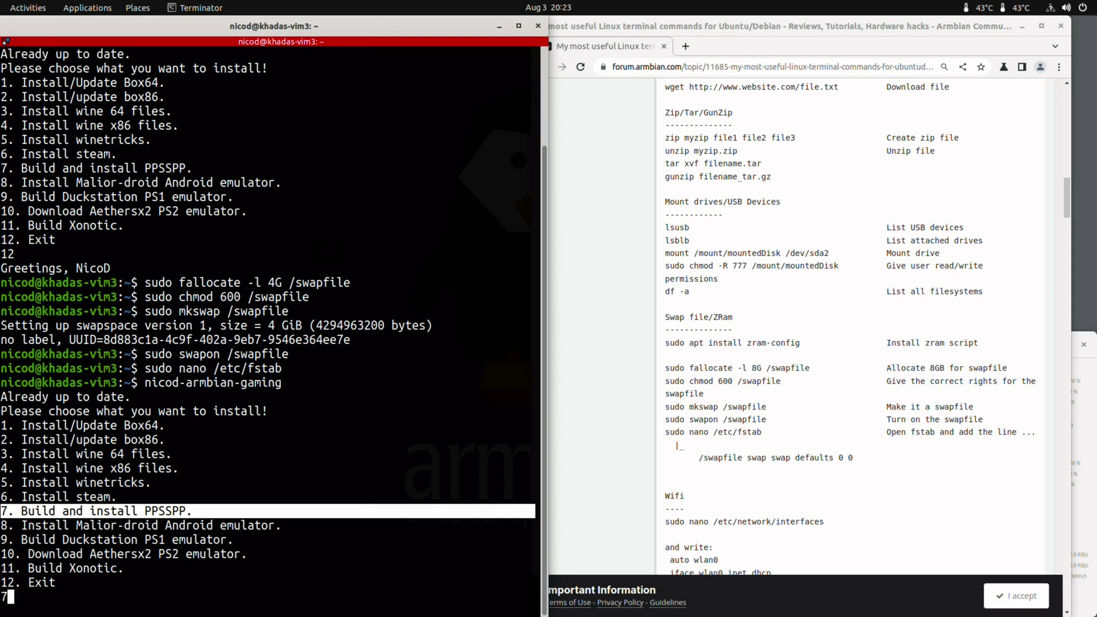
key("Return")
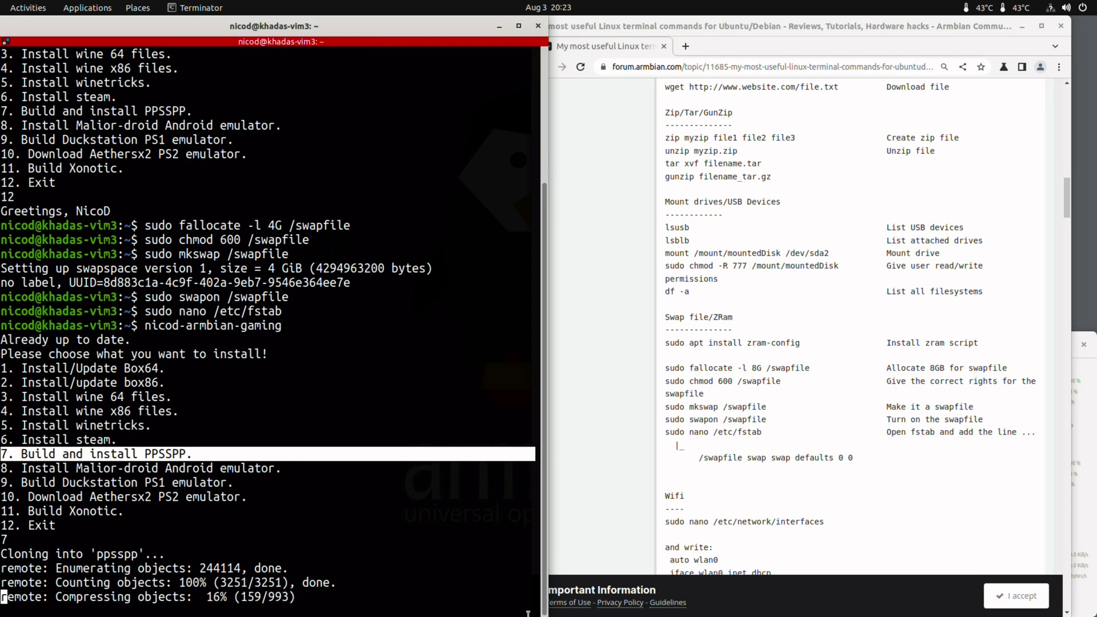
mouse_move(531, 615)
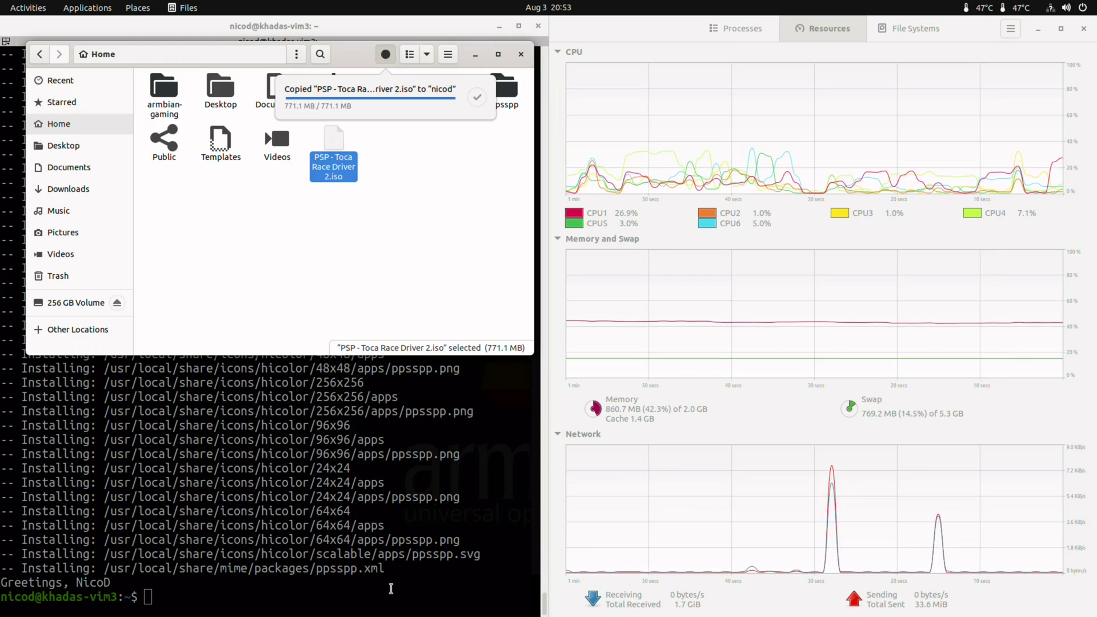
Step: Run PPSSPPSDL from the terminal and launch Toca Race Driver 2 from the Games tab
left_click(391, 589)
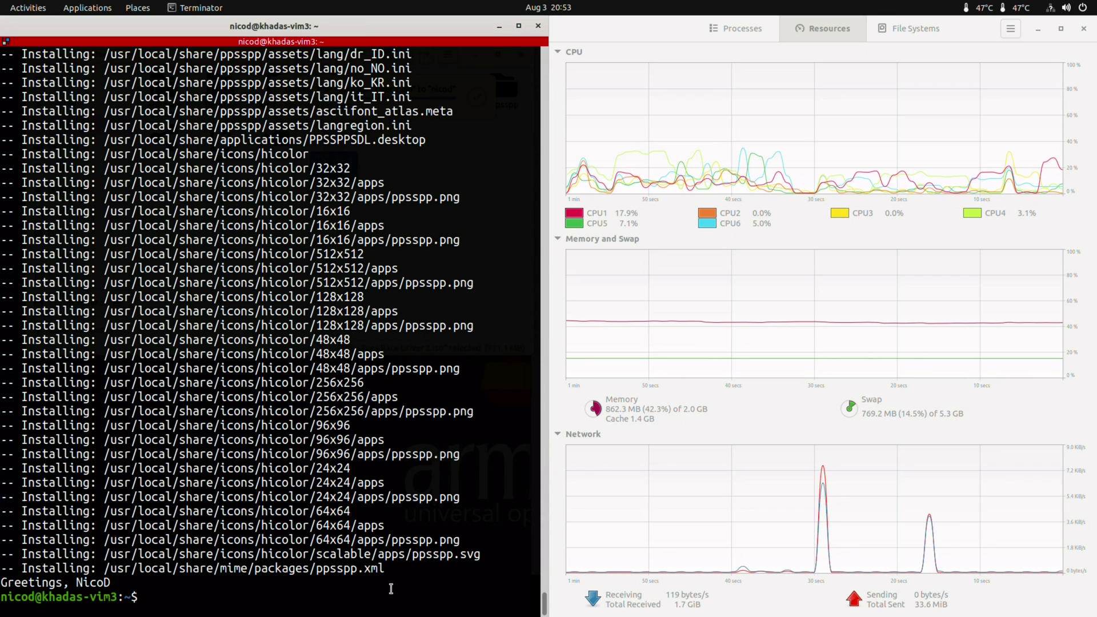
type("PPSSPPSDL")
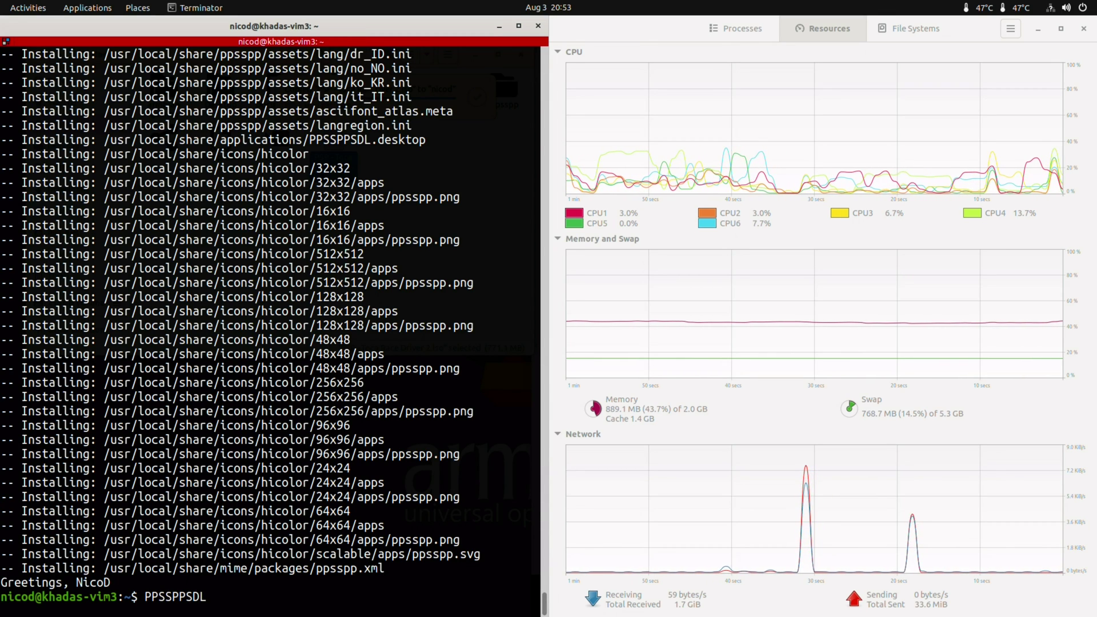
key("Return")
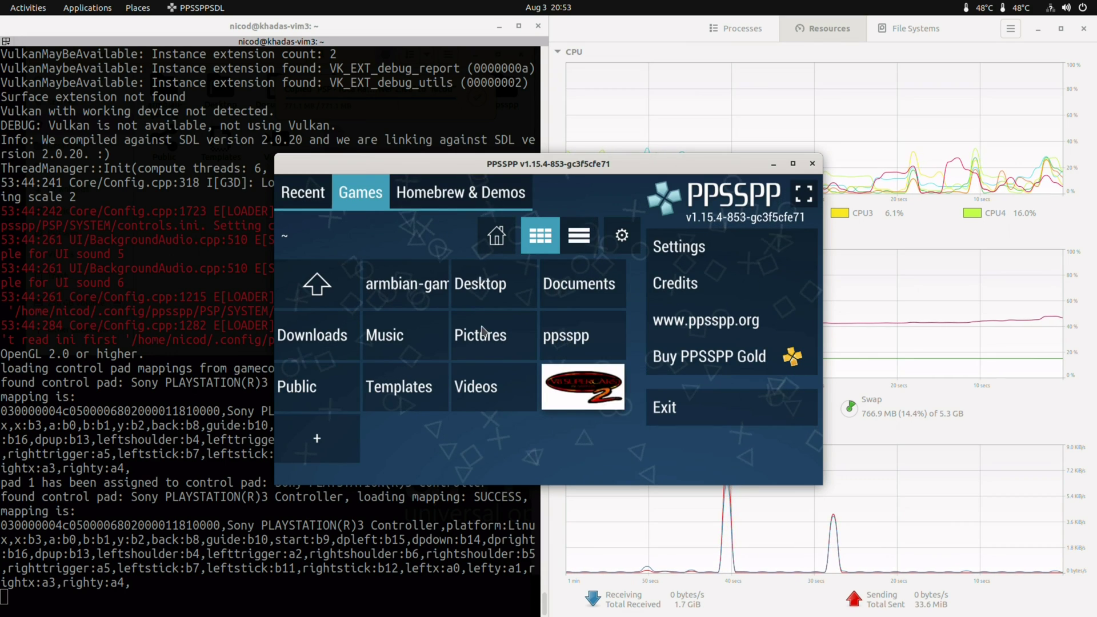
left_click(578, 387)
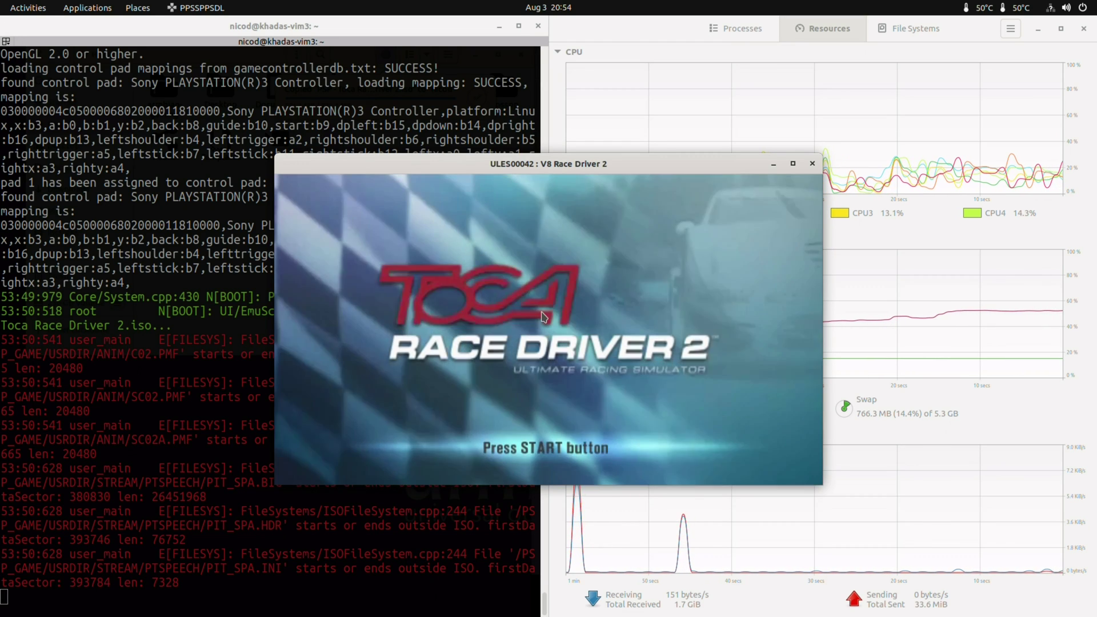
Step: Turn on the Skip buffer effects speed hack in PPSSPP's Graphics settings
key("Escape")
key("Down")
key("Down")
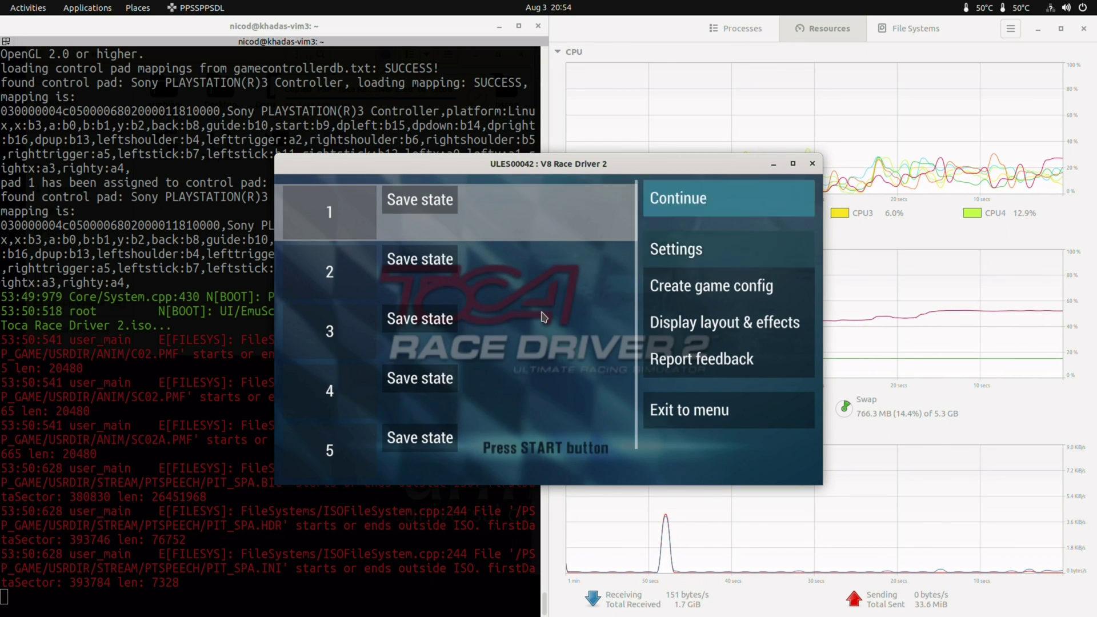
key("Return")
key("Right")
key("Down")
key("Down")
key("Down")
key("Down")
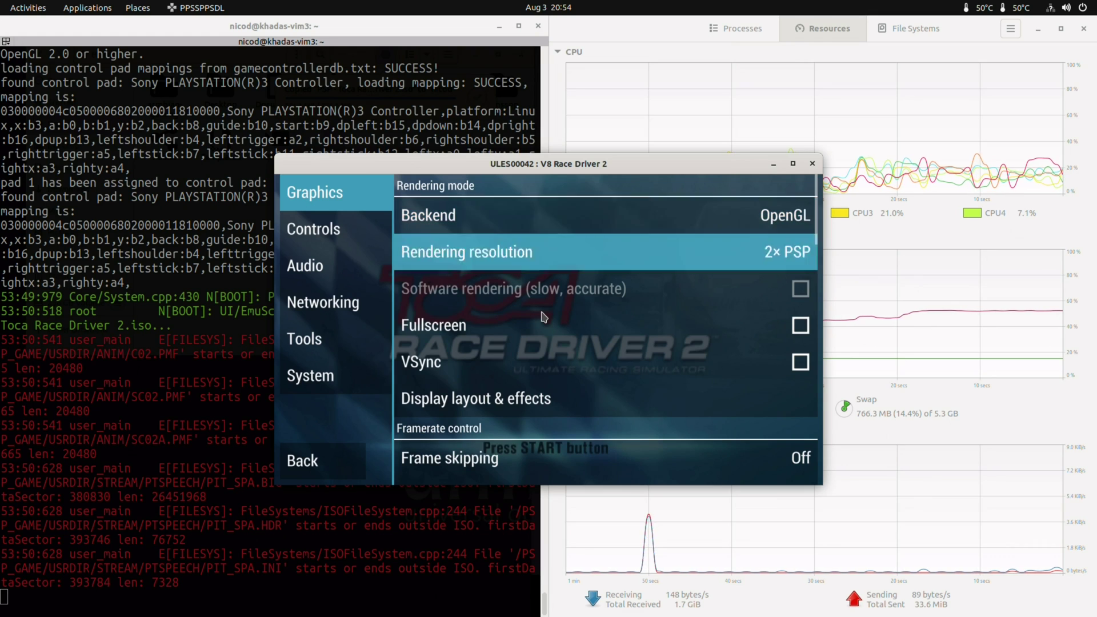
key("Down")
key("Down")
key("Down")
key("Down")
key("Down")
key("Down")
key("Down")
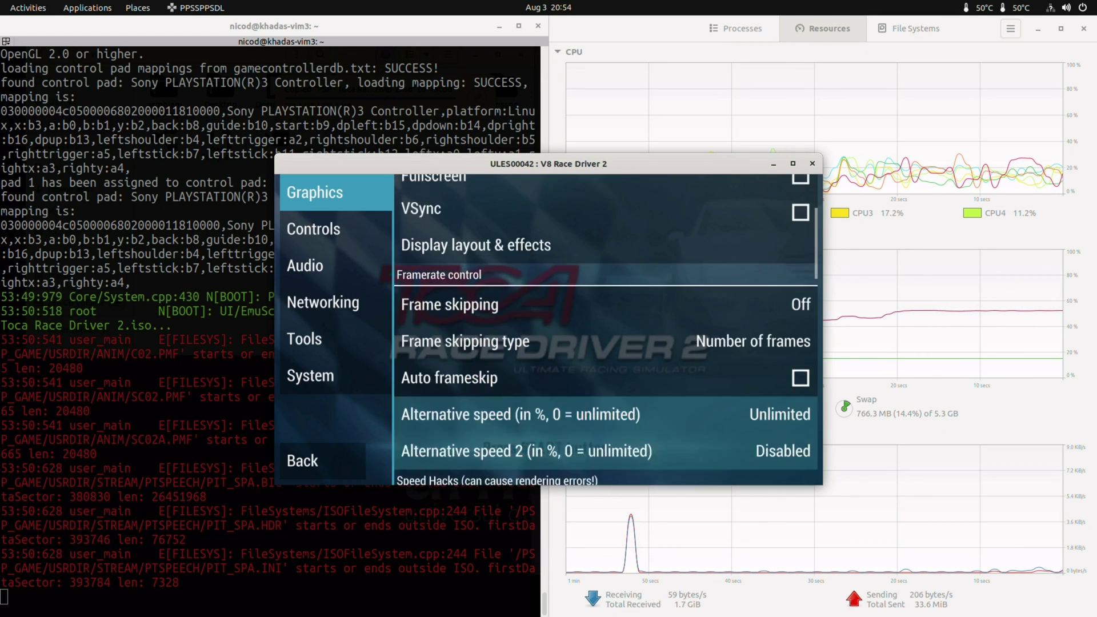
key("Up")
key("Return")
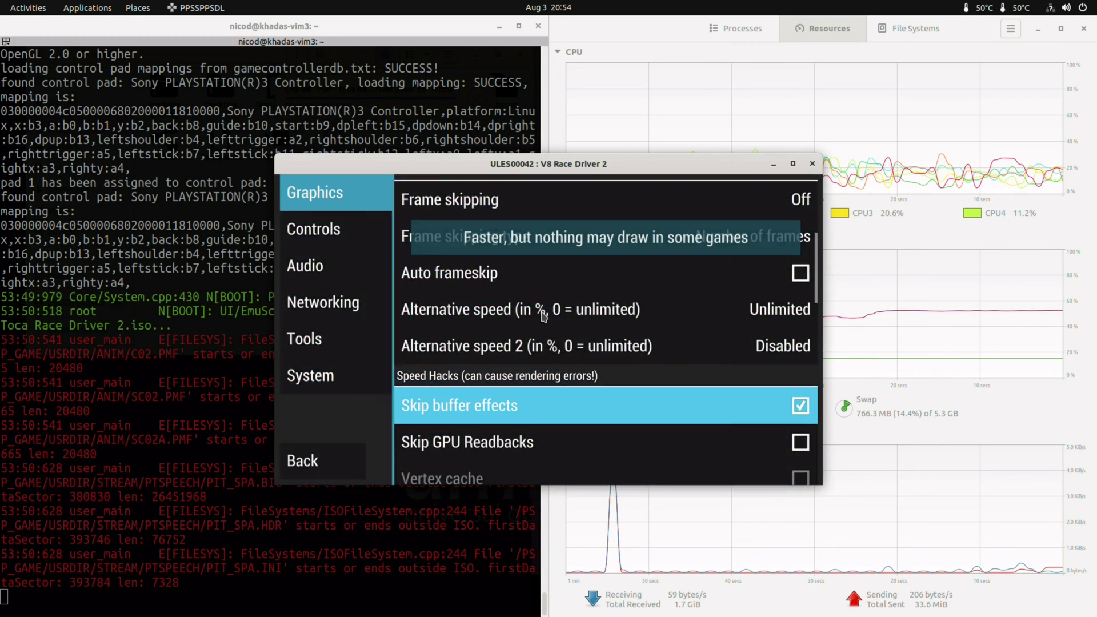
key("Left")
key("Down")
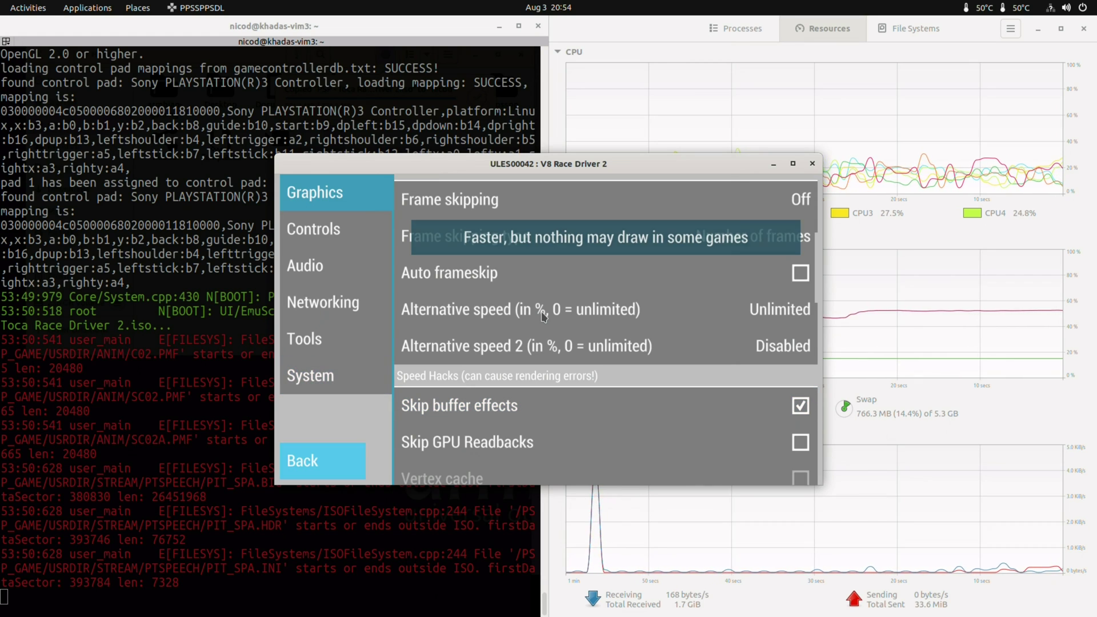
key("Return")
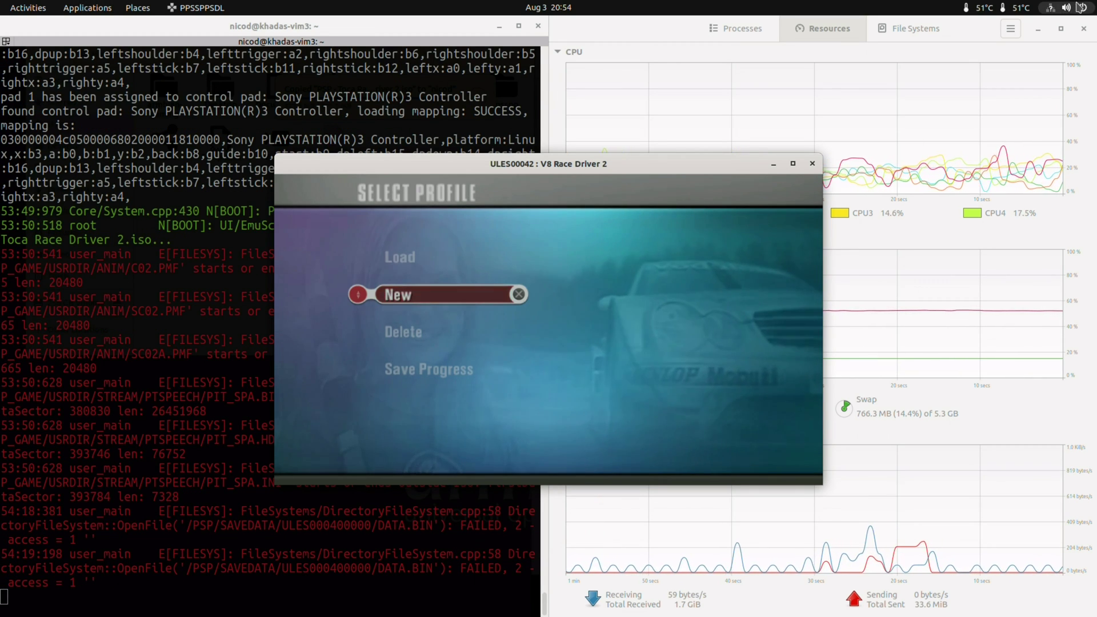
Step: Change the screen resolution to 1280×720 in the system Displays settings and apply it
left_click(1066, 7)
left_click(962, 129)
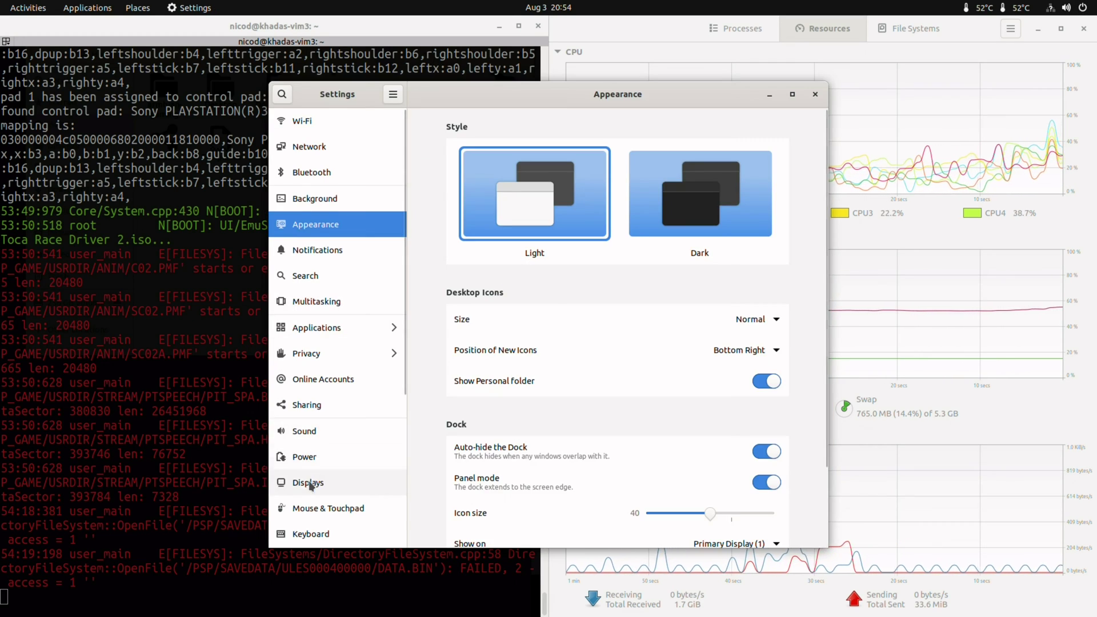
left_click(308, 482)
left_click(737, 190)
left_click(737, 252)
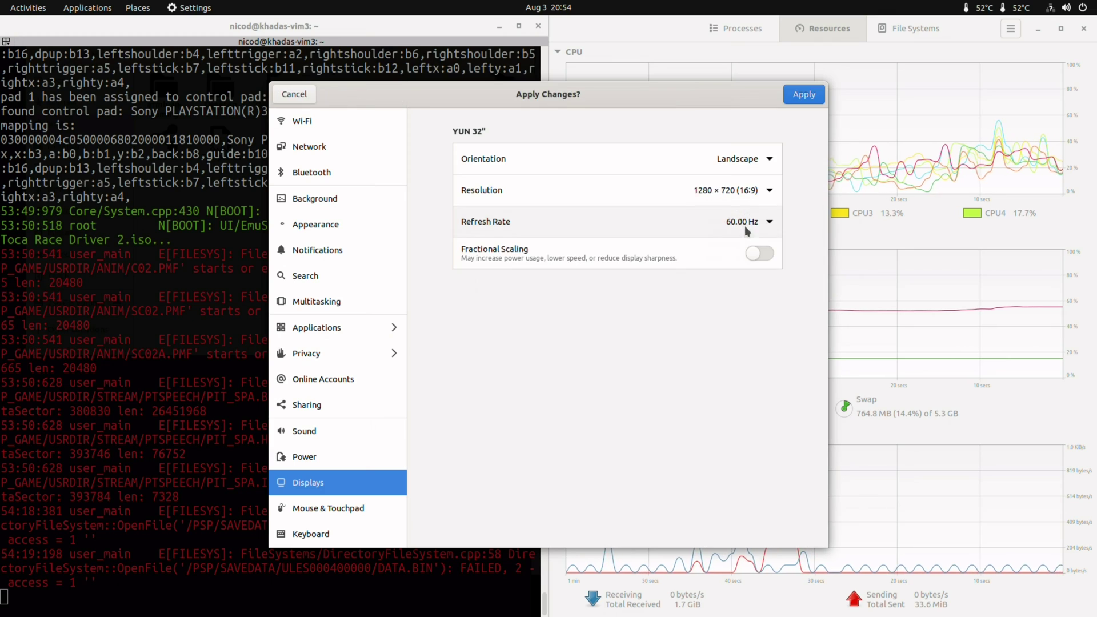
left_click(800, 93)
Step: Enable Fullscreen in PPSSPP's Graphics settings and return to the pause menu
key("Up")
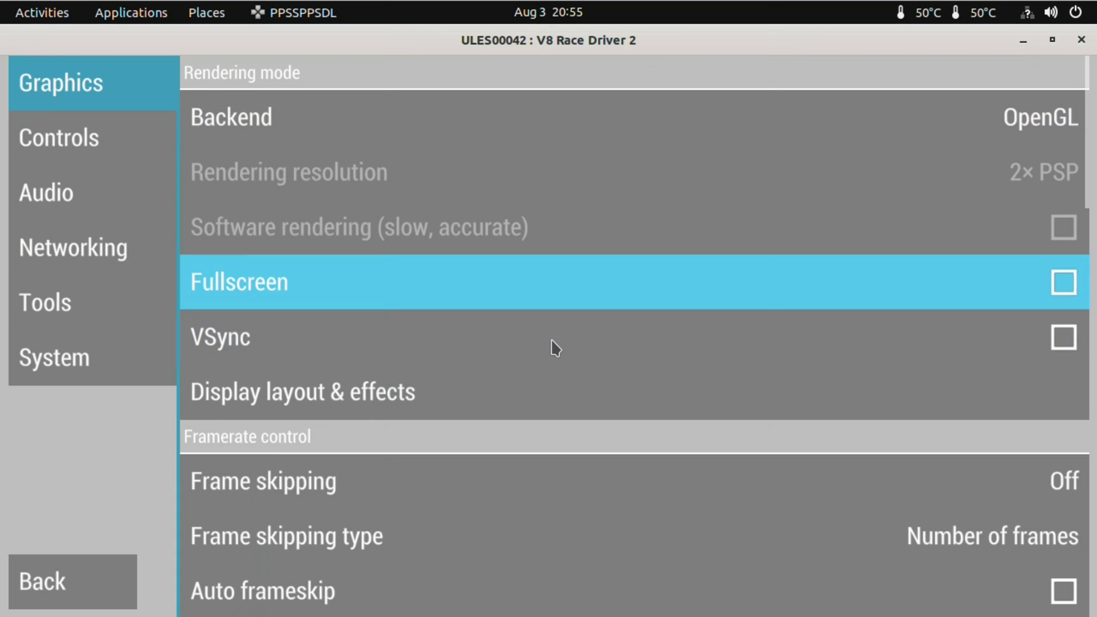
key("Return")
key("Left")
key("Down")
key("Down")
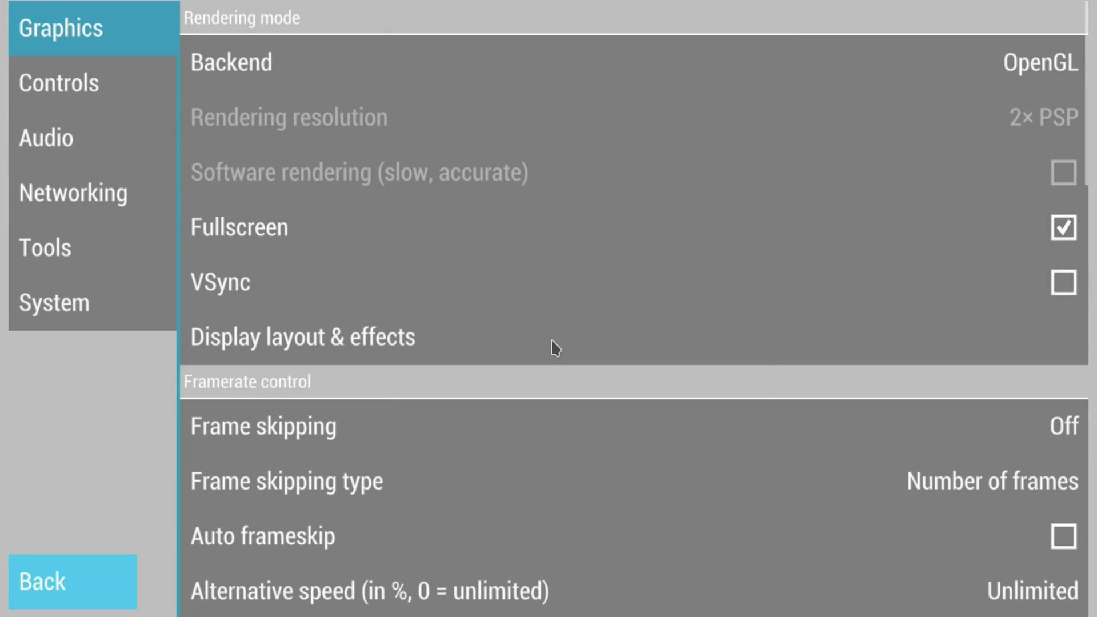
key("Return")
Step: Turn on Show FPS counter under Overlay information and return to the pause menu
key("Down")
key("Return")
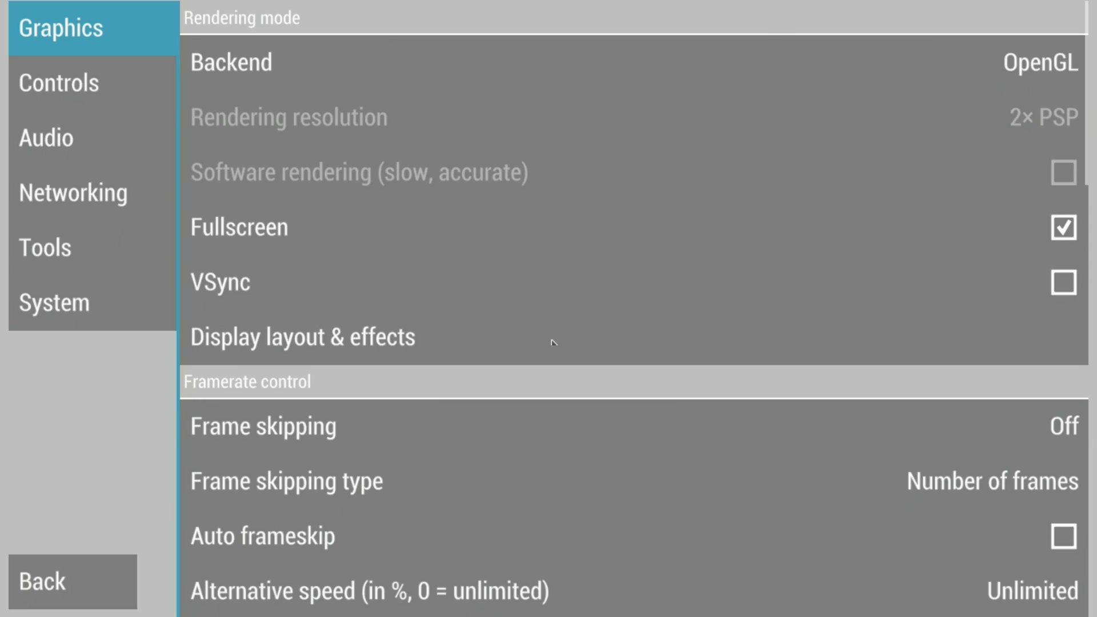
key("Up")
key("Down")
key("Down")
key("Down")
key("Down")
key("Down")
key("Down")
key("Down")
key("Down")
key("Down")
key("Down")
key("Down")
key("Down")
key("Down")
key("Down")
key("Down")
key("Down")
key("Down")
key("Down")
key("Down")
key("Down")
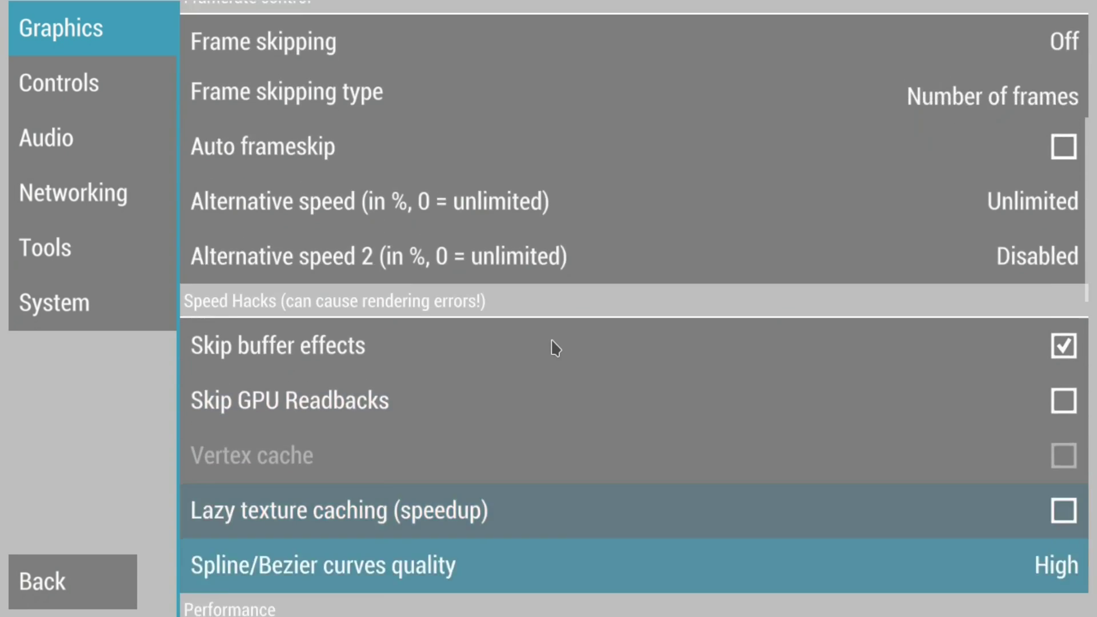
key("Down")
key("Down")
key("Down")
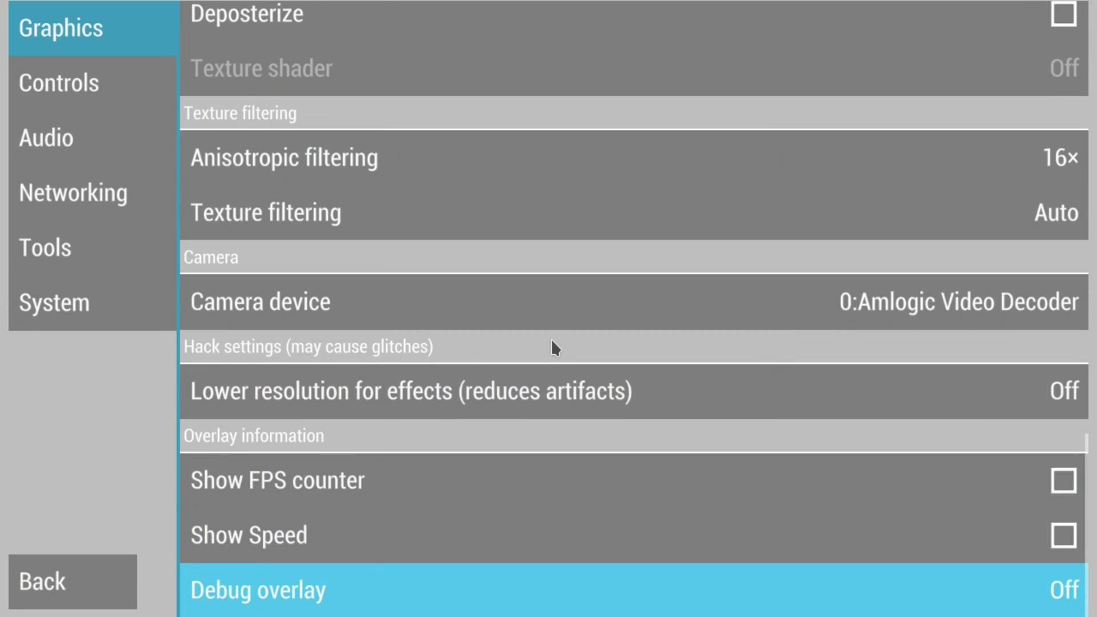
key("Up")
key("Up")
key("Return")
key("Left")
key("Return")
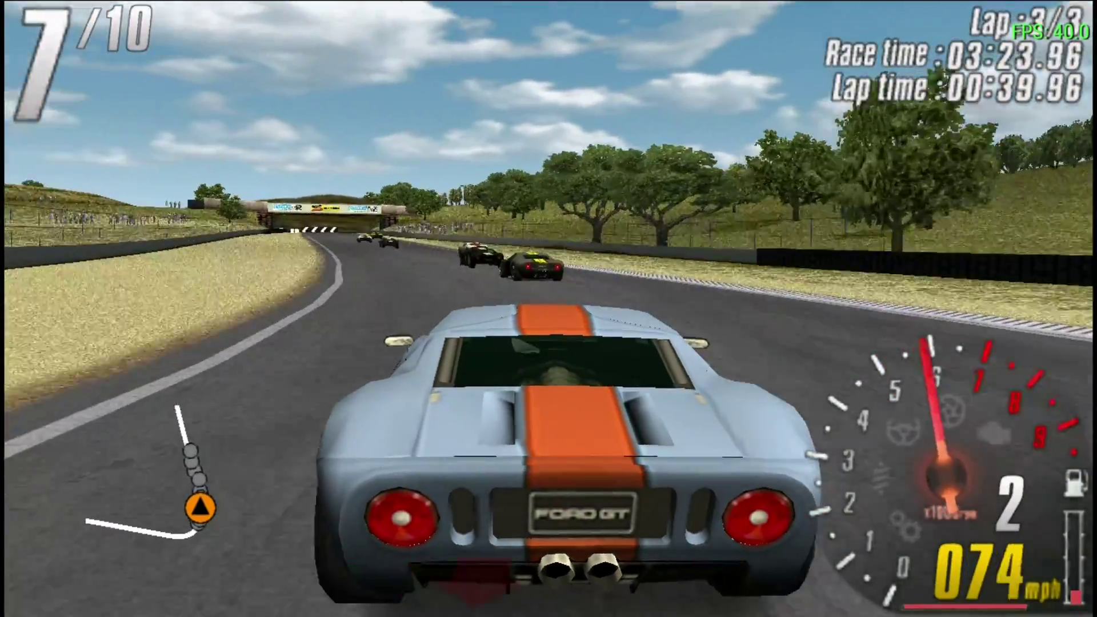
Step: Cycle the race camera with V to the hood view, then the low bumper view
key("v")
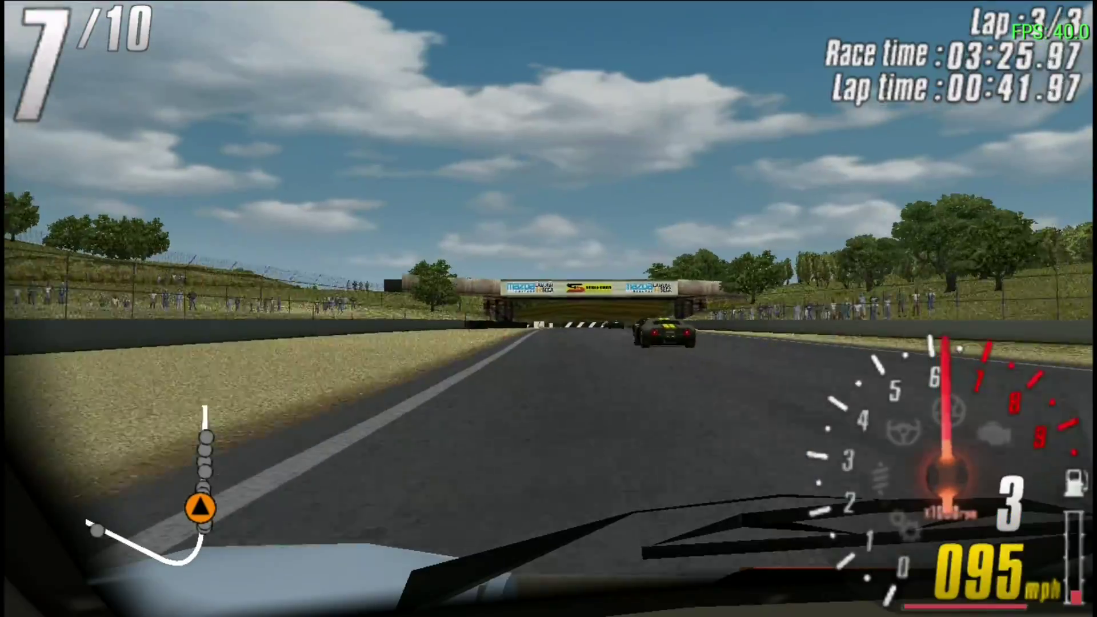
key("v")
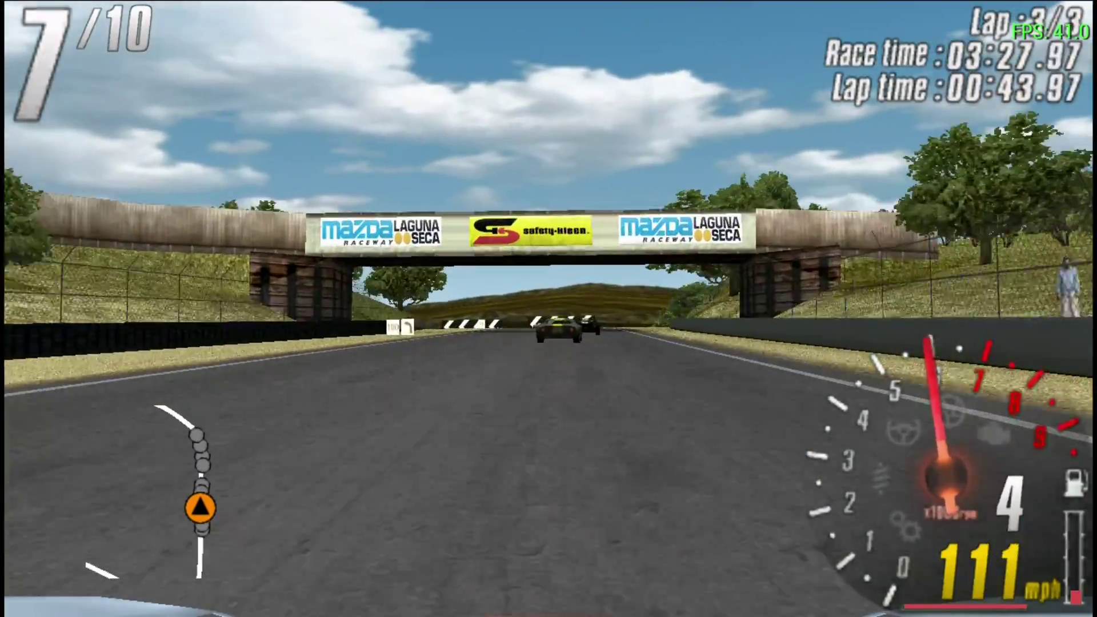